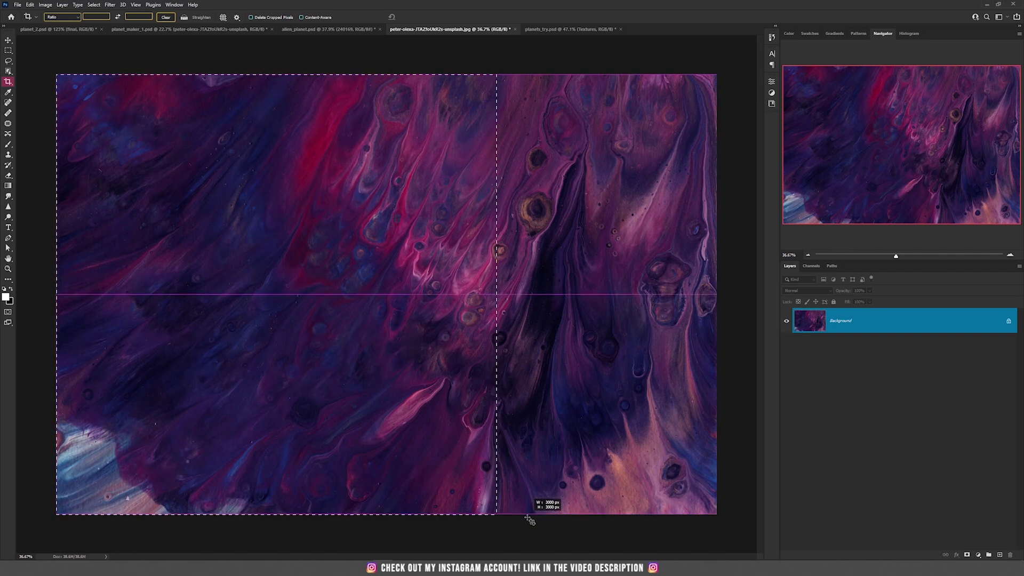
Crop the paint texture to a 3000 x 3000 px square and shift the image sideways to frame its brighter pink area
key("Return")
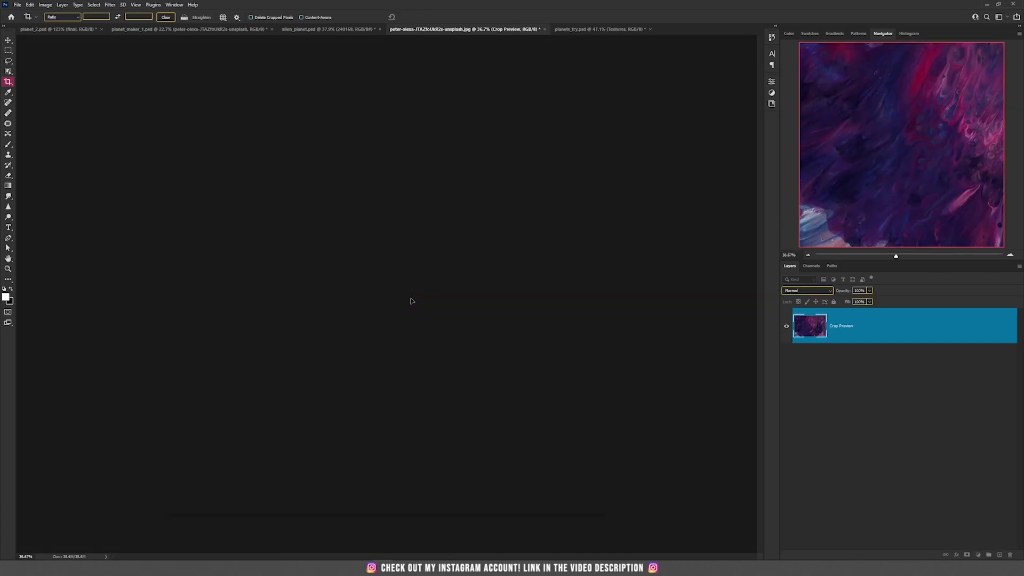
key("v")
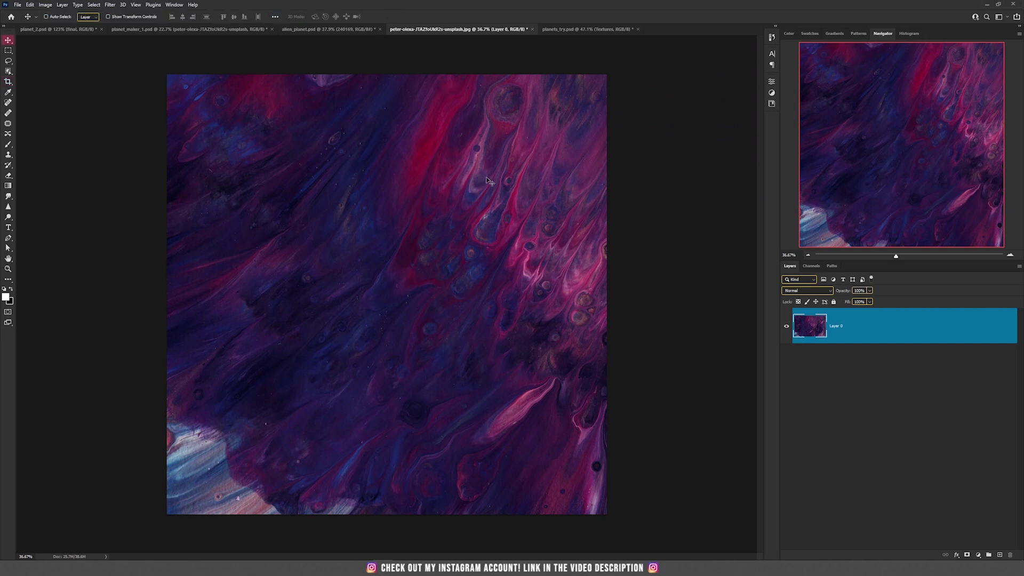
key("c")
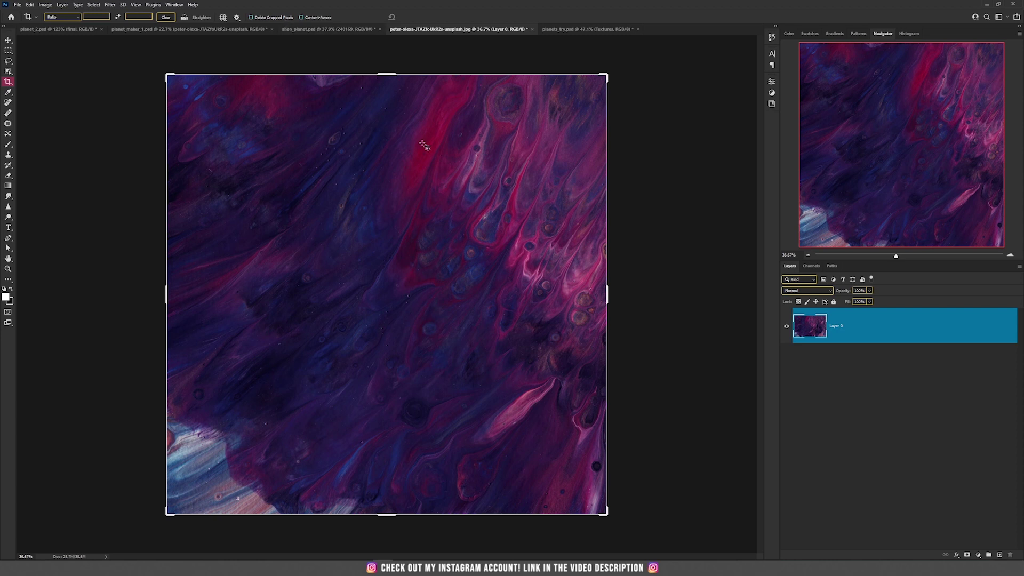
key("v")
left_click_drag(552, 271, 437, 266)
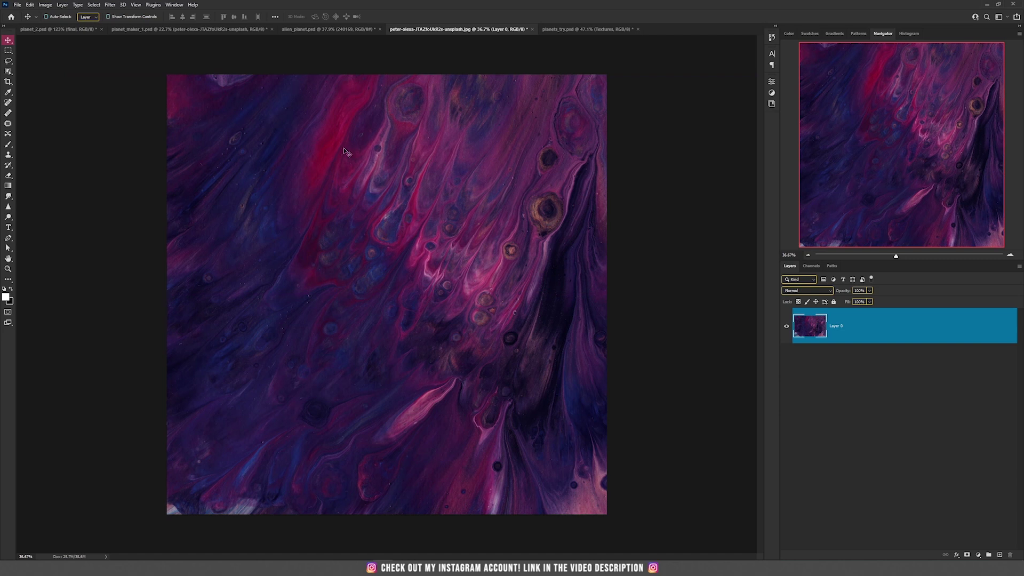
Select the whole square canvas and copy the selection to a new layer
left_click(9, 51)
left_click_drag(167, 74, 659, 538)
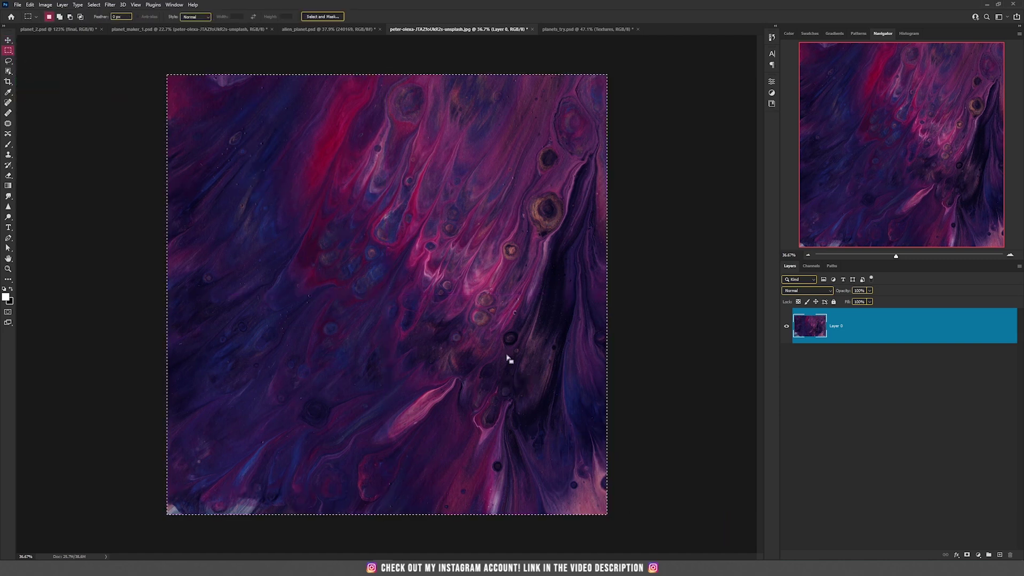
right_click(383, 175)
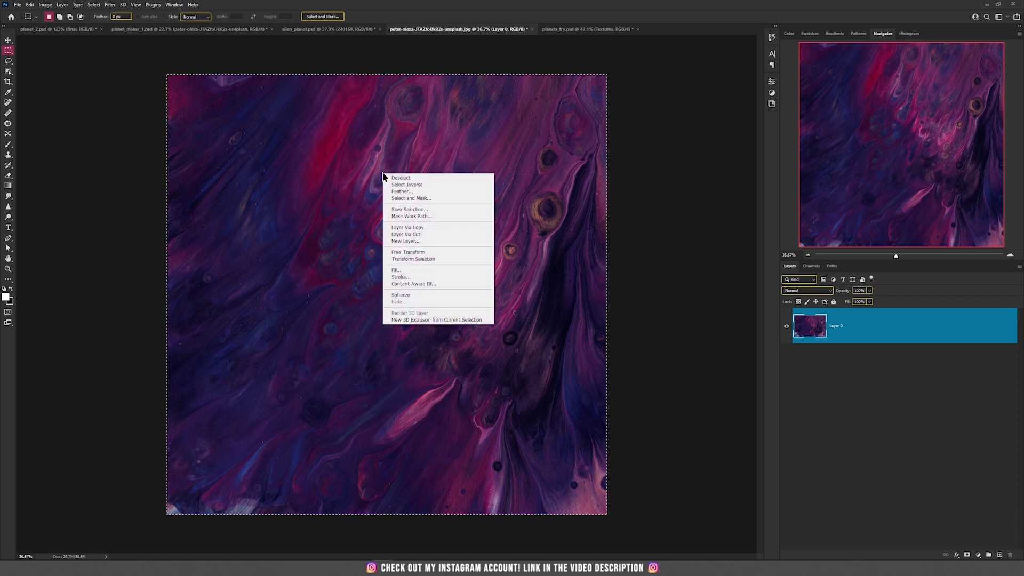
left_click(442, 228)
key("v")
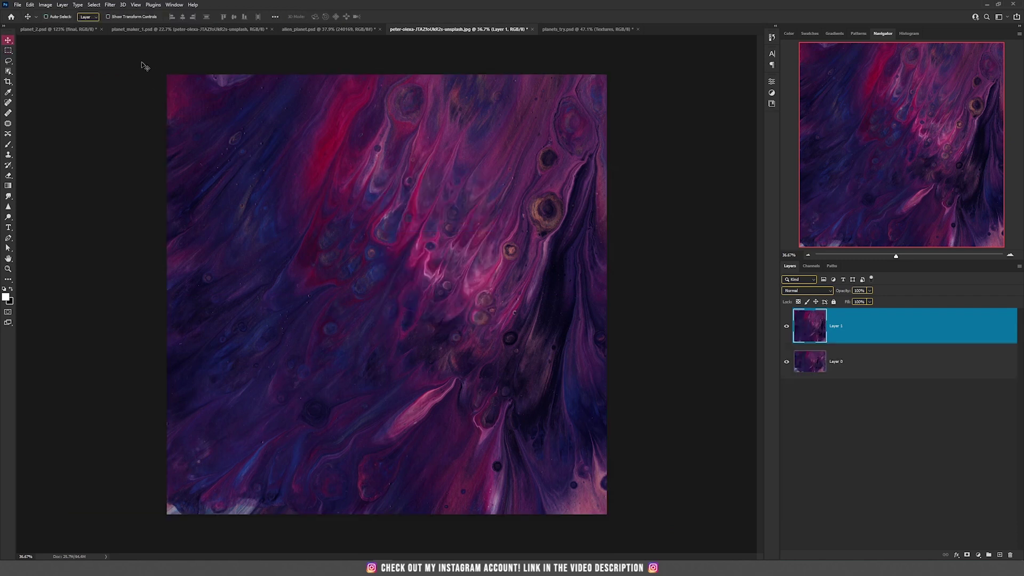
Apply the Spherize filter twice to the copied layer at 100% in Normal mode
left_click(110, 4)
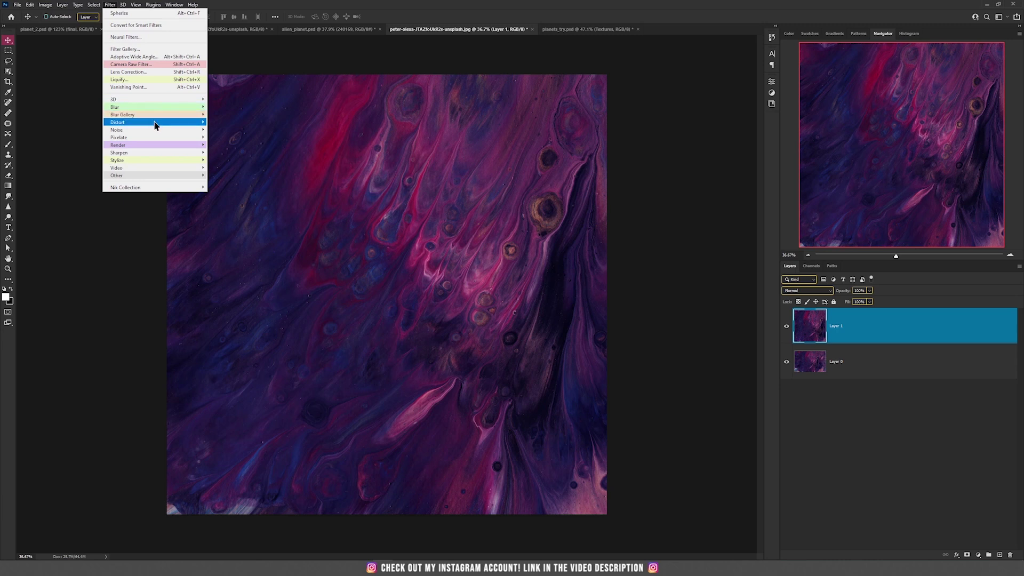
mouse_move(160, 123)
left_click(251, 160)
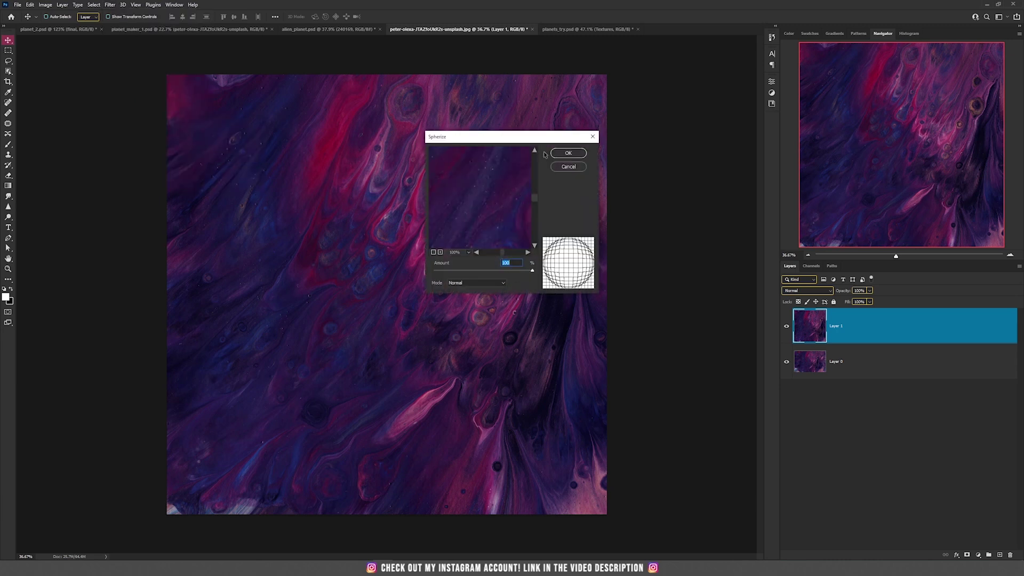
left_click(568, 153)
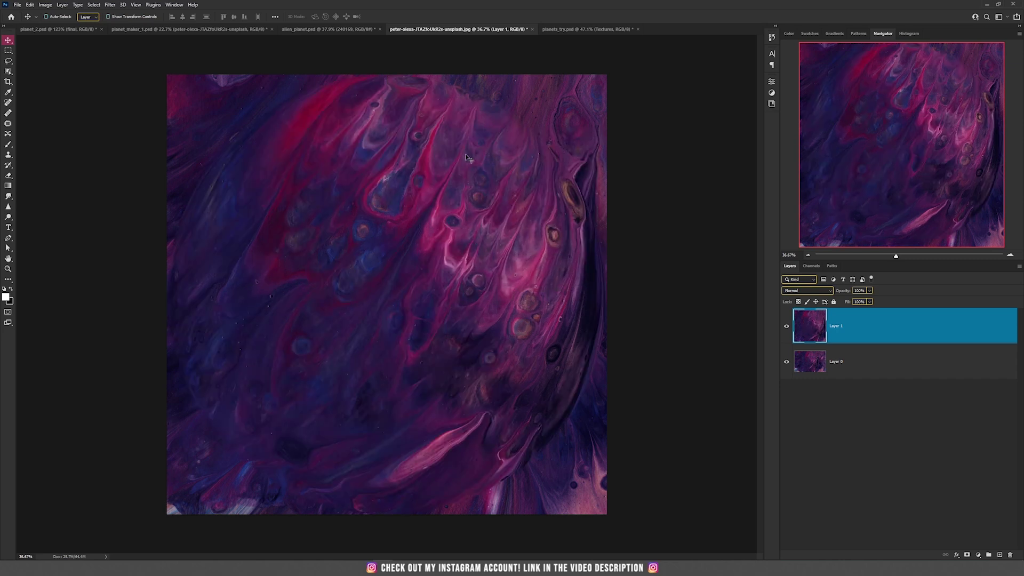
left_click(111, 4)
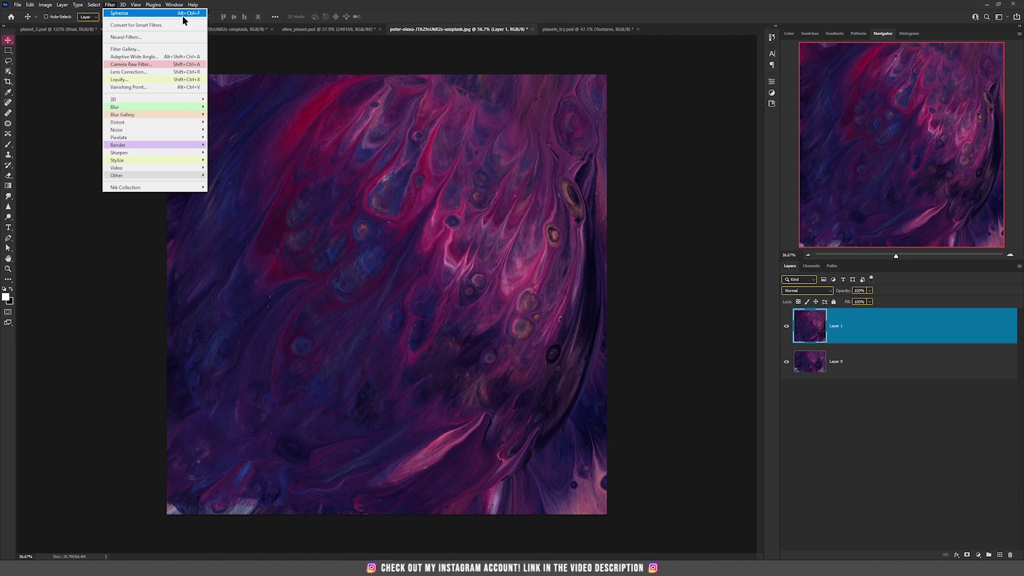
mouse_move(166, 121)
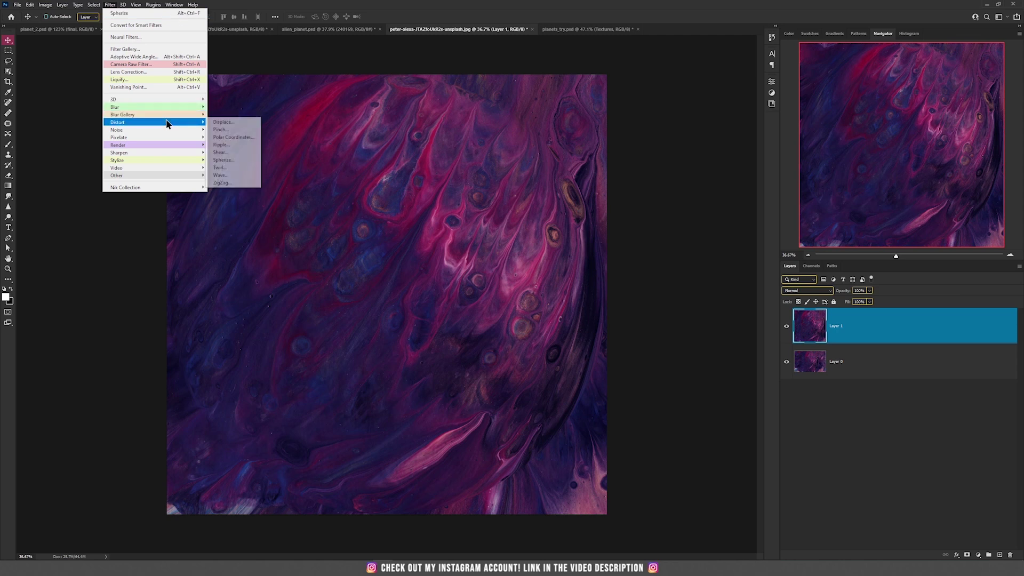
left_click(240, 159)
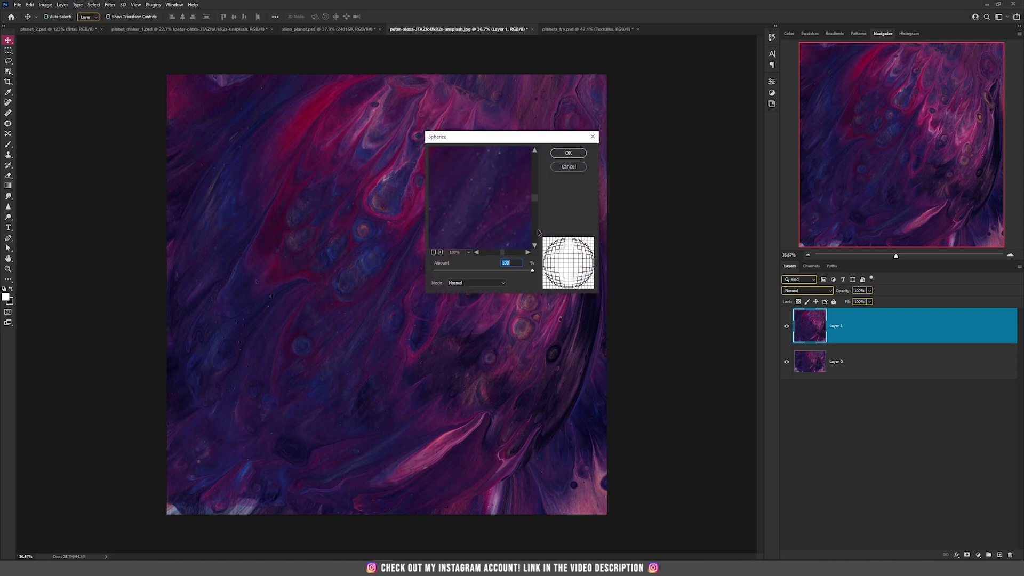
left_click(568, 153)
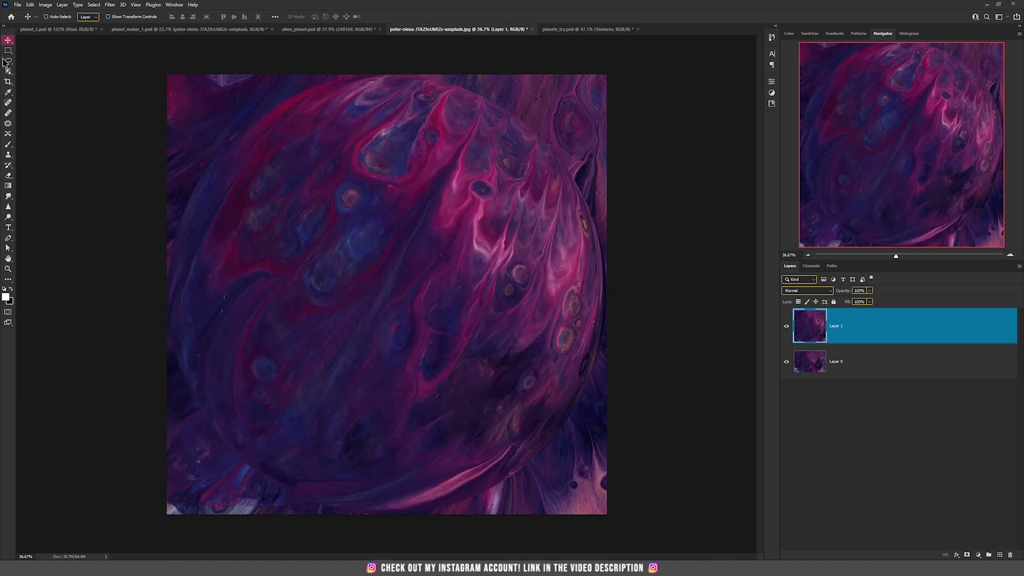
Make a circular selection around the spherized planet and enlarge it to about 102% so it fits the sphere's edge
left_click_drag(8, 50, 44, 65)
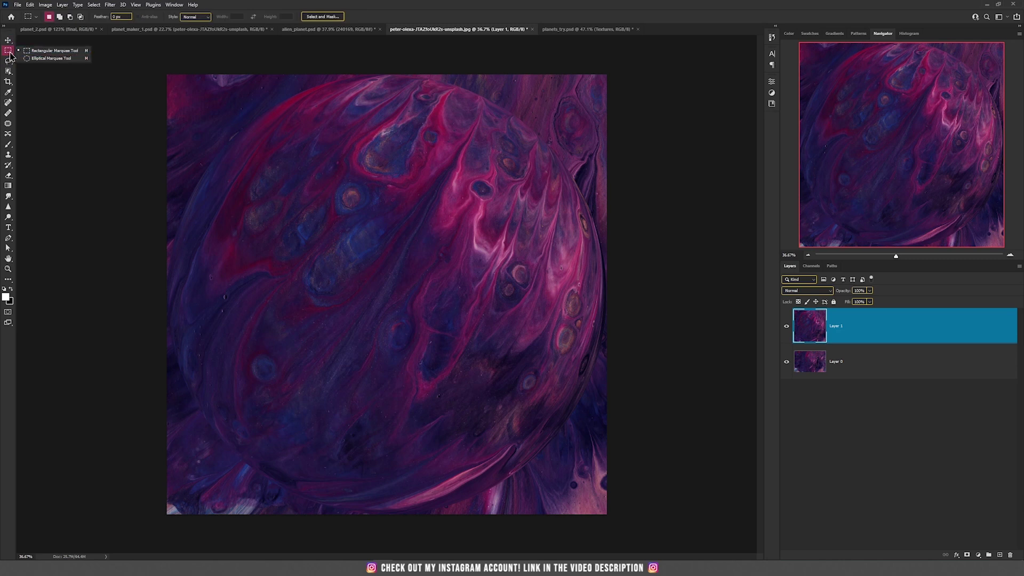
left_click(45, 59)
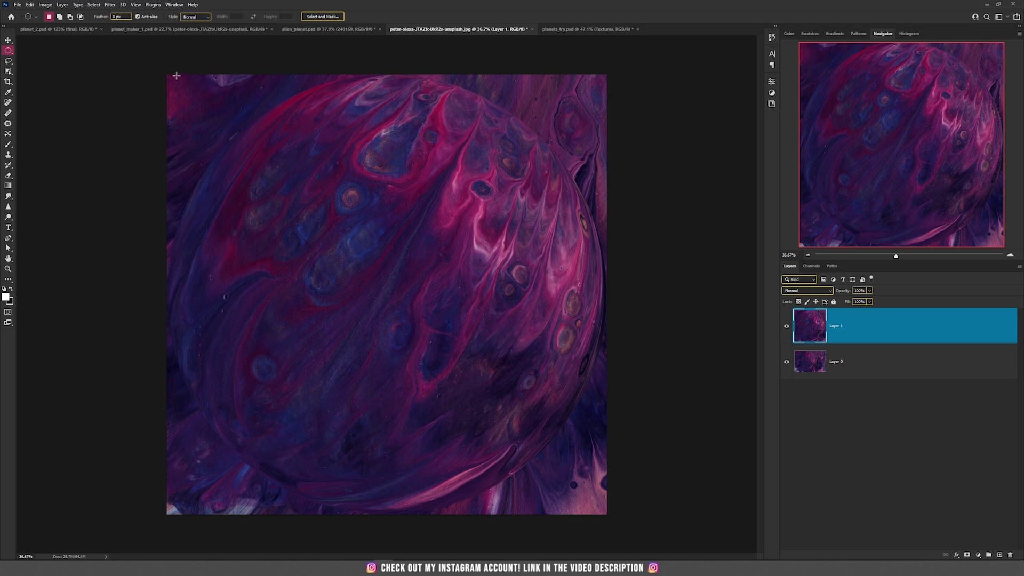
left_click_drag(168, 74, 654, 500)
mouse_move(457, 270)
left_mouse_down()
mouse_move(445, 256)
mouse_move(451, 262)
left_mouse_up()
right_click(395, 180)
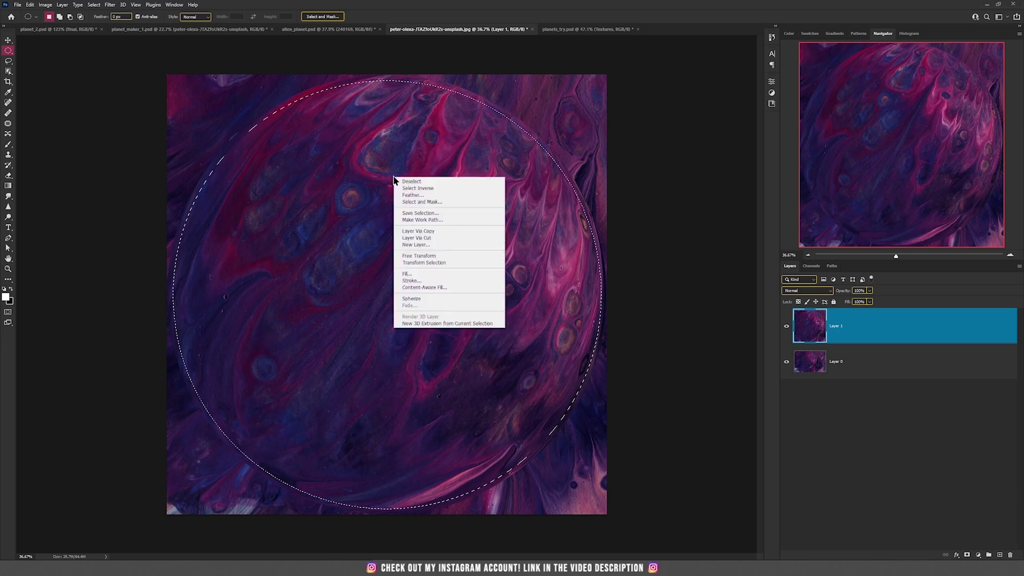
left_click(436, 264)
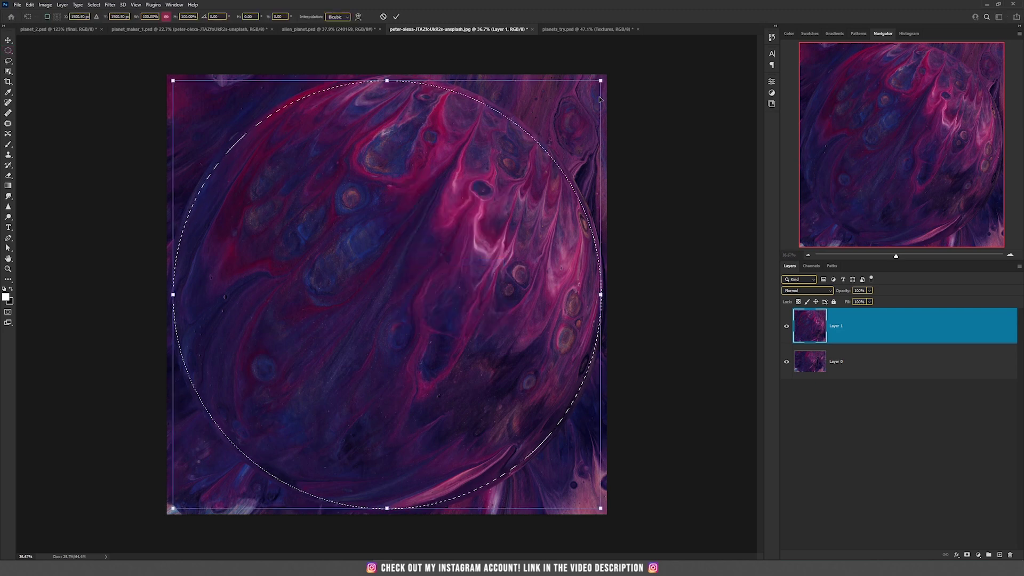
left_click_drag(600, 81, 604, 75)
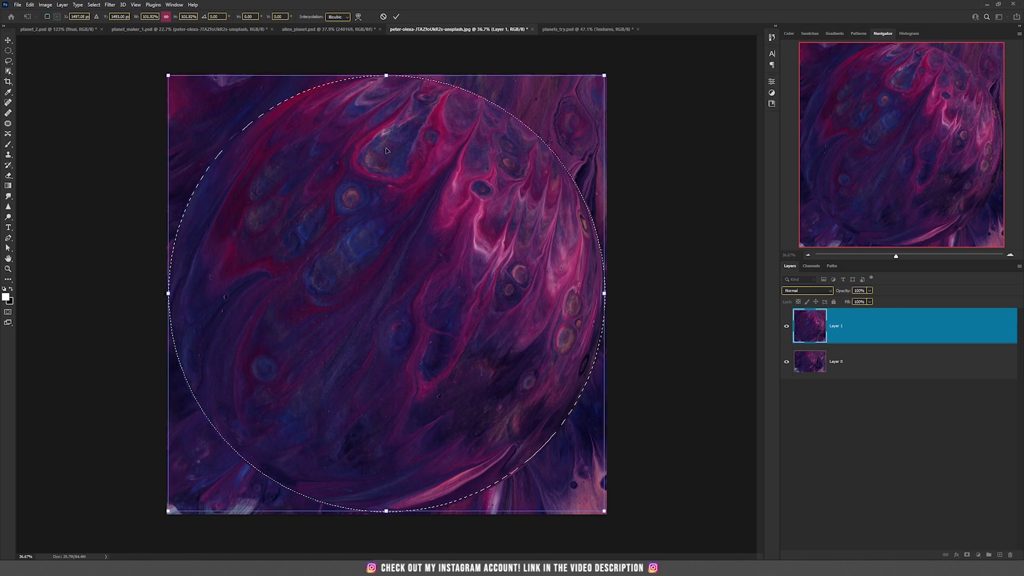
key("Return")
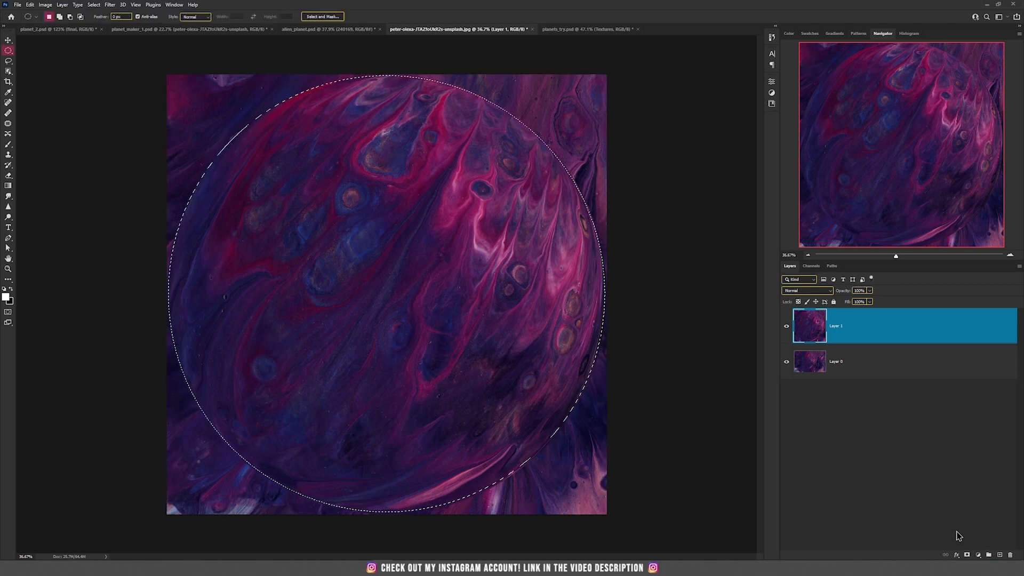
Mask the spherized layer with the circular selection and convert it to a smart object
left_click(968, 556)
key("v")
left_click_drag(469, 197, 534, 204)
right_click(893, 326)
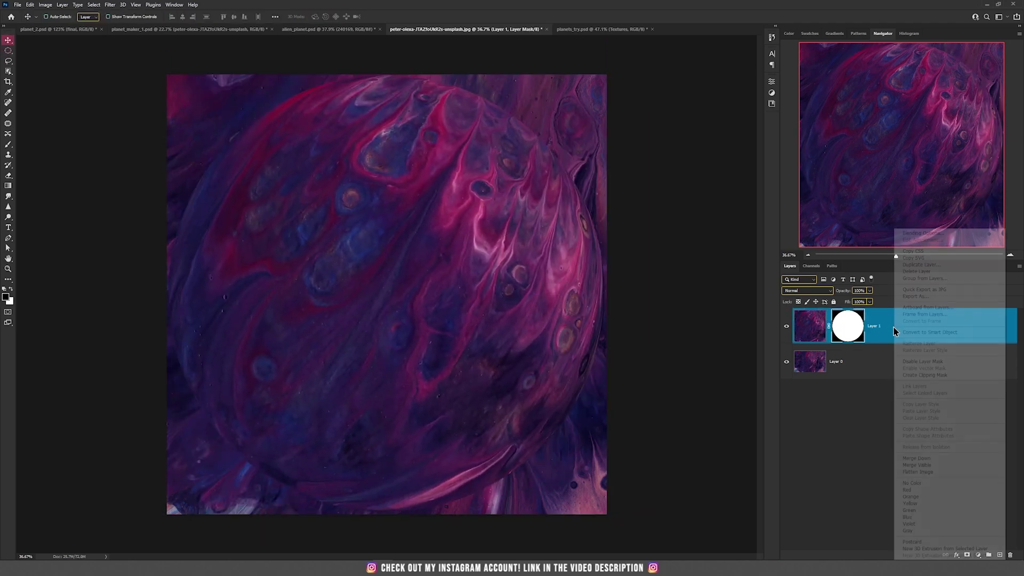
left_click(924, 333)
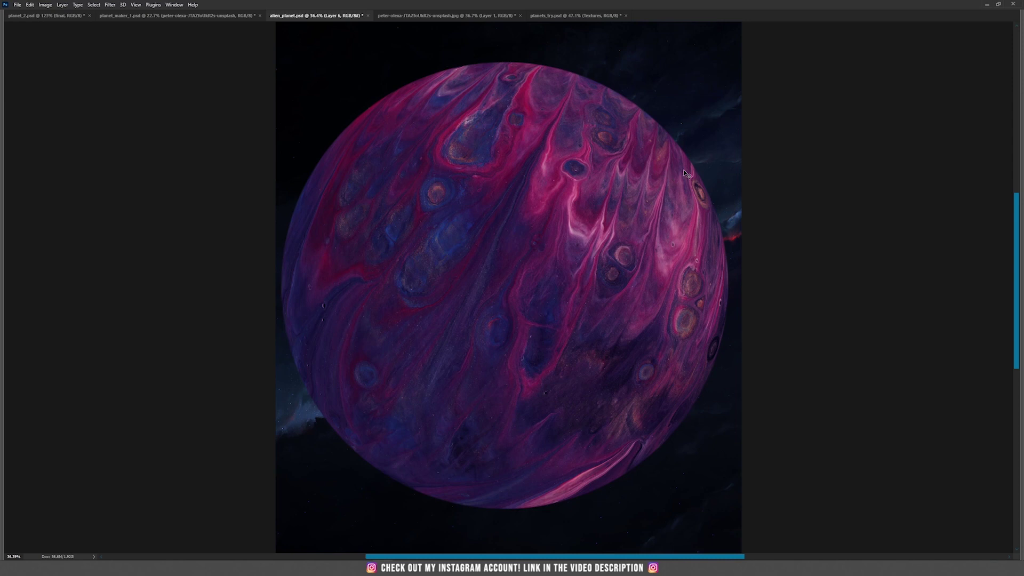
Scale the planet in alien_planet.psd down to about 1830 px wide and rotate it so its streaks run diagonally
key("ctrl+t")
left_click_drag(713, 193, 609, 241)
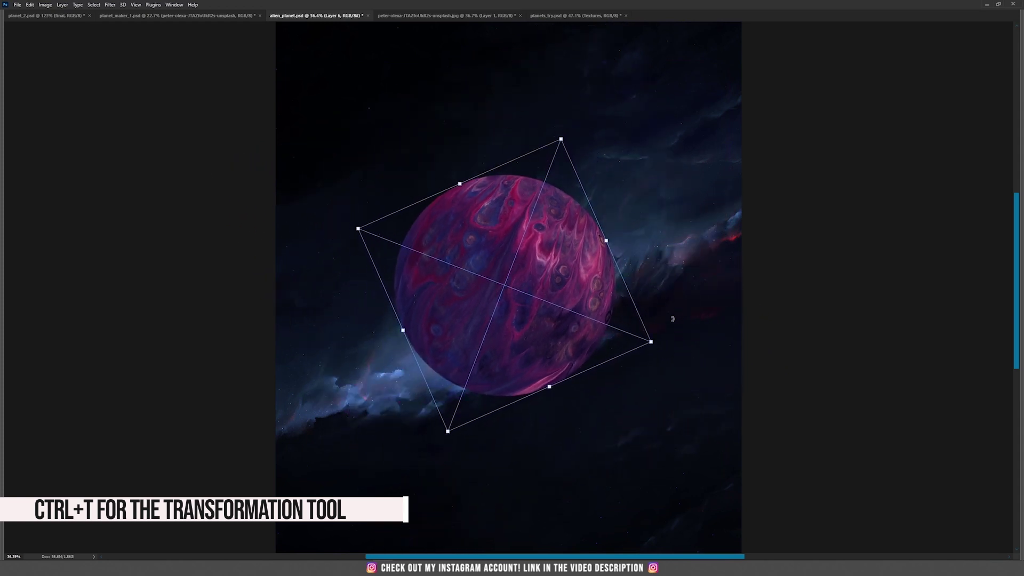
left_click_drag(671, 342, 655, 404)
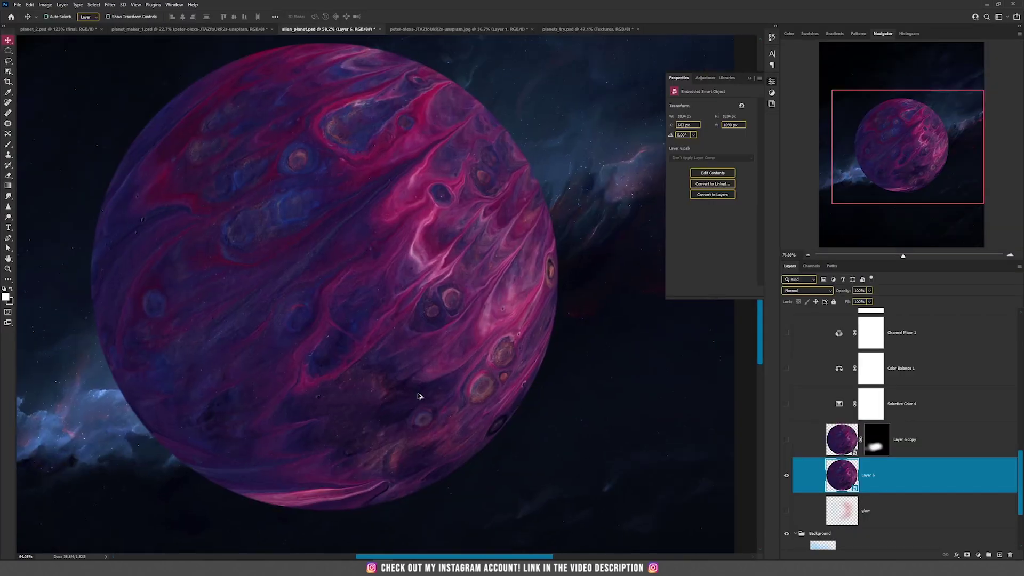
scroll(421, 395, "up", 3)
scroll(420, 395, "down", 2)
left_click_drag(396, 363, 441, 281)
Duplicate the planet layer, enlarge the copy to about 3290 px wide and position it over the original planet
scroll(330, 444, "up", 3)
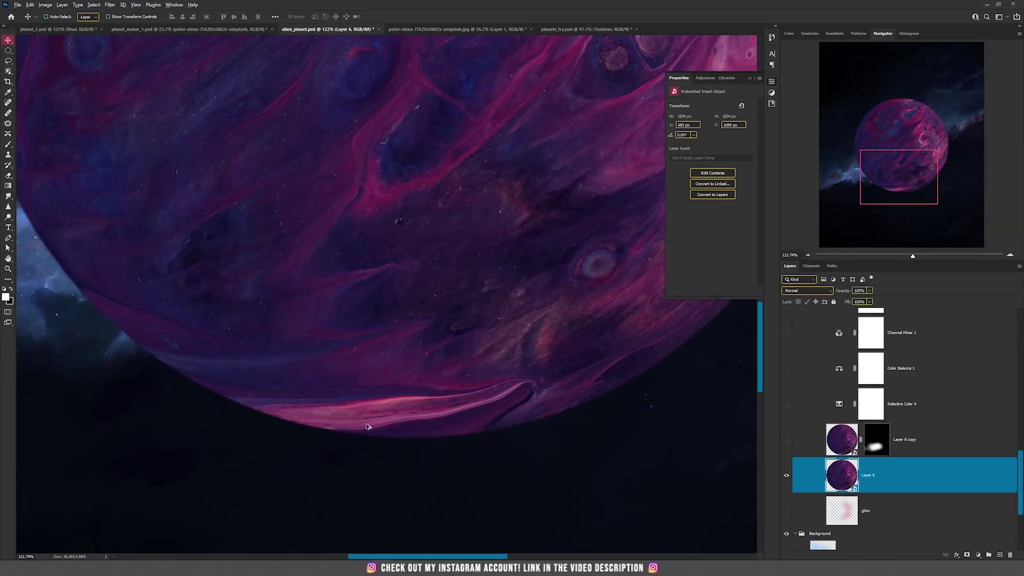
scroll(366, 426, "up", 2)
scroll(367, 426, "down", 2)
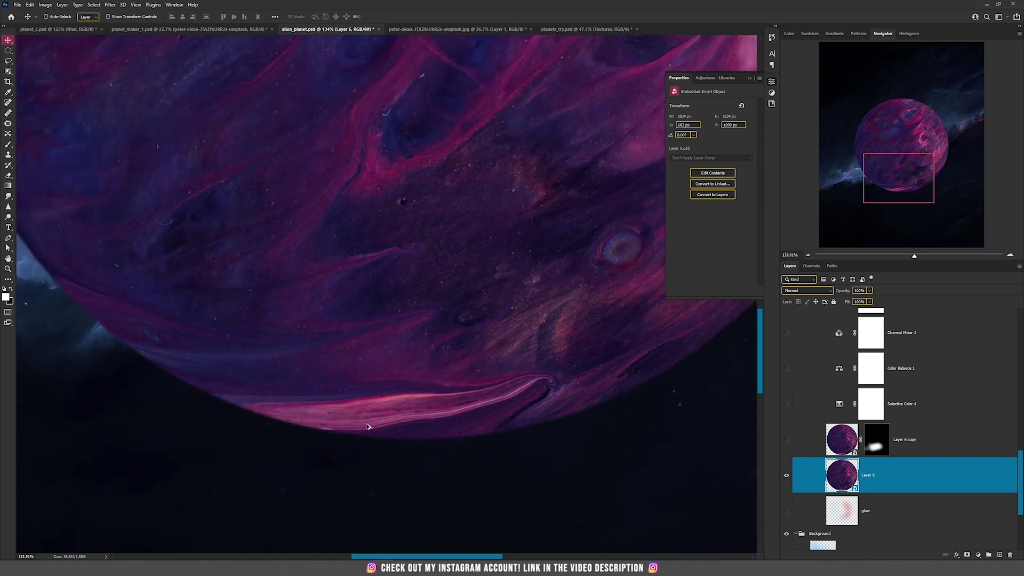
scroll(445, 383, "down", 3)
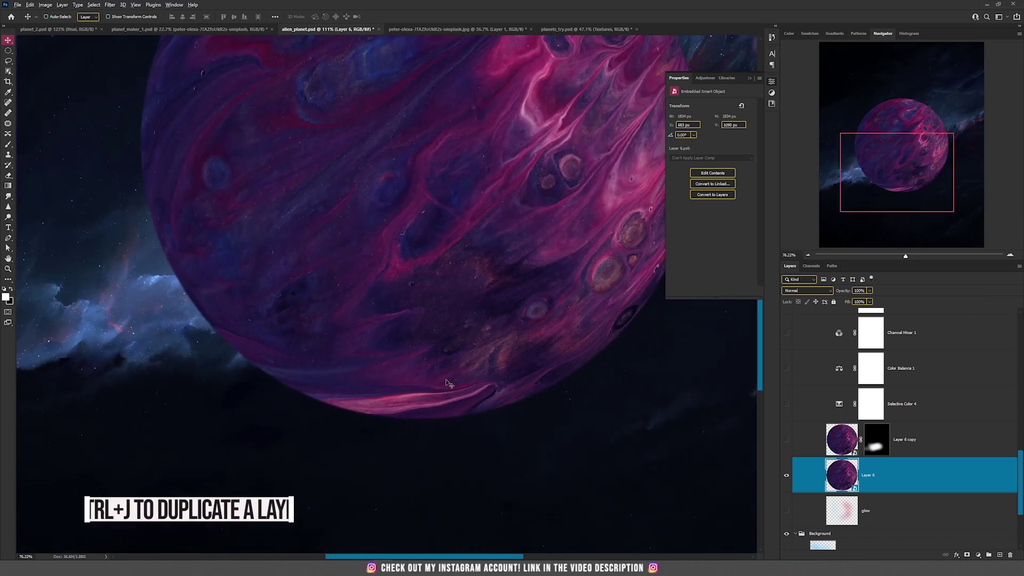
key("ctrl+j")
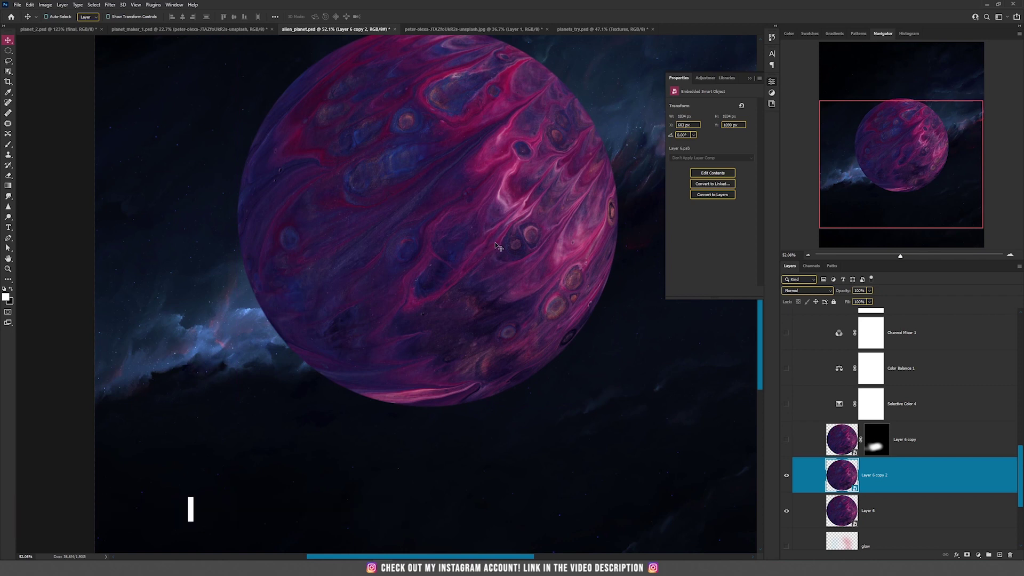
scroll(495, 245, "down", 1)
key("ctrl+t")
left_click_drag(588, 79, 816, 21)
key("Return")
left_click_drag(424, 298, 419, 343)
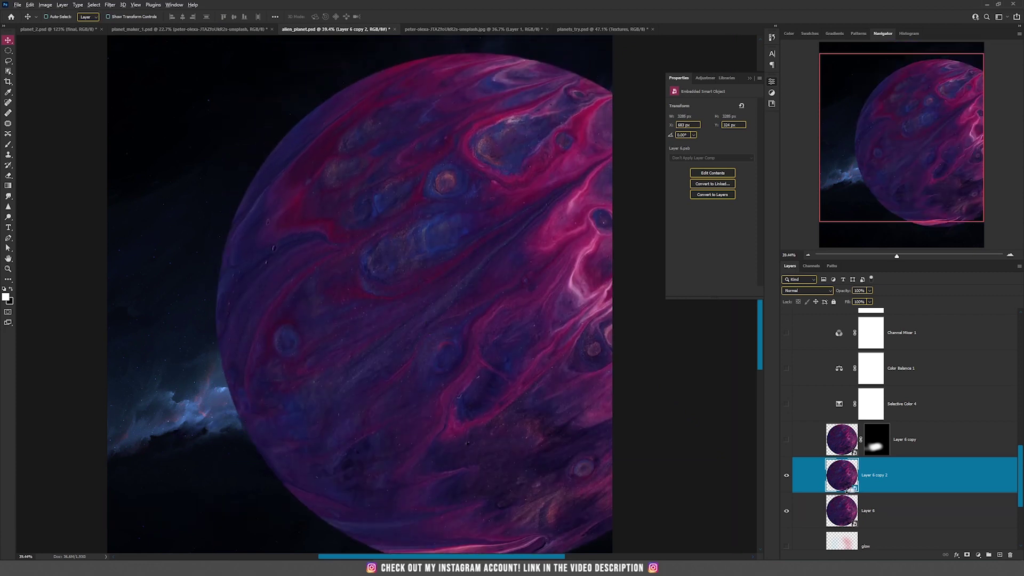
Clip the enlarged copy to the planet layer, give it a black mask and paint white over the planet's lower edge to cover the pink streak
left_click(848, 491, "alt")
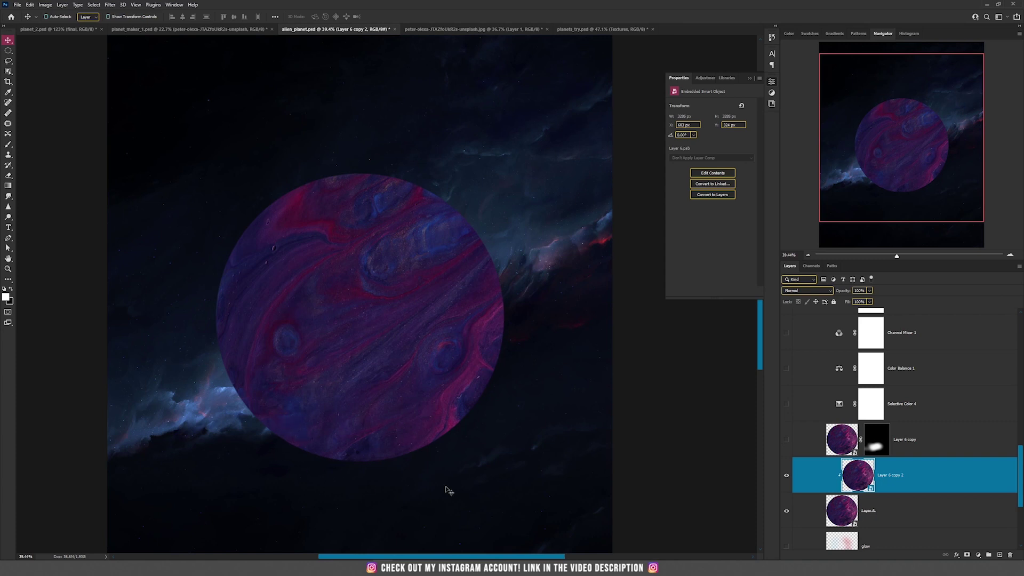
left_click(966, 555, "alt")
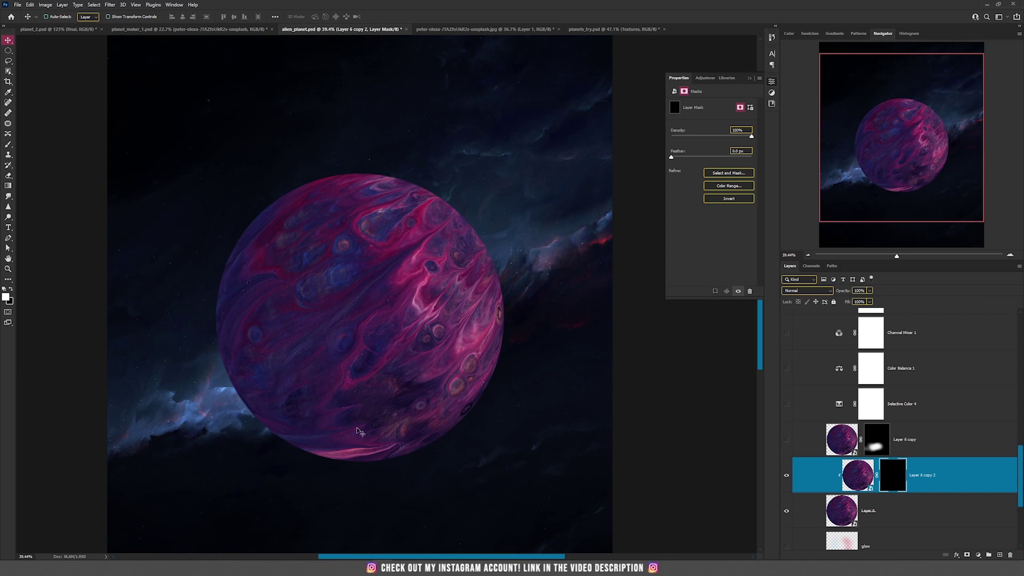
key("b")
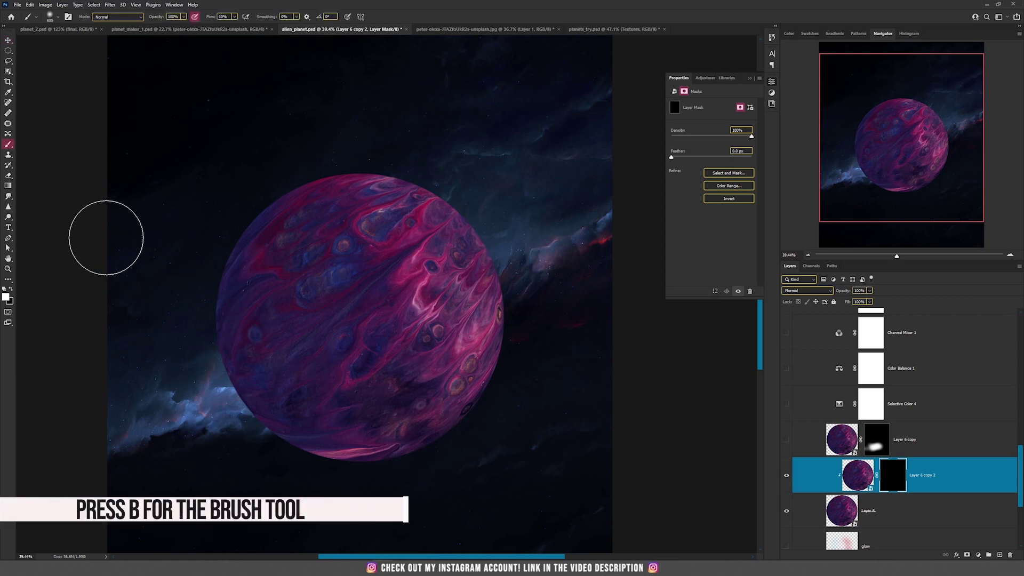
mouse_move(303, 444)
left_mouse_down()
mouse_move(310, 459)
mouse_move(222, 443)
mouse_move(443, 473)
mouse_move(336, 465)
mouse_move(352, 467)
left_mouse_up()
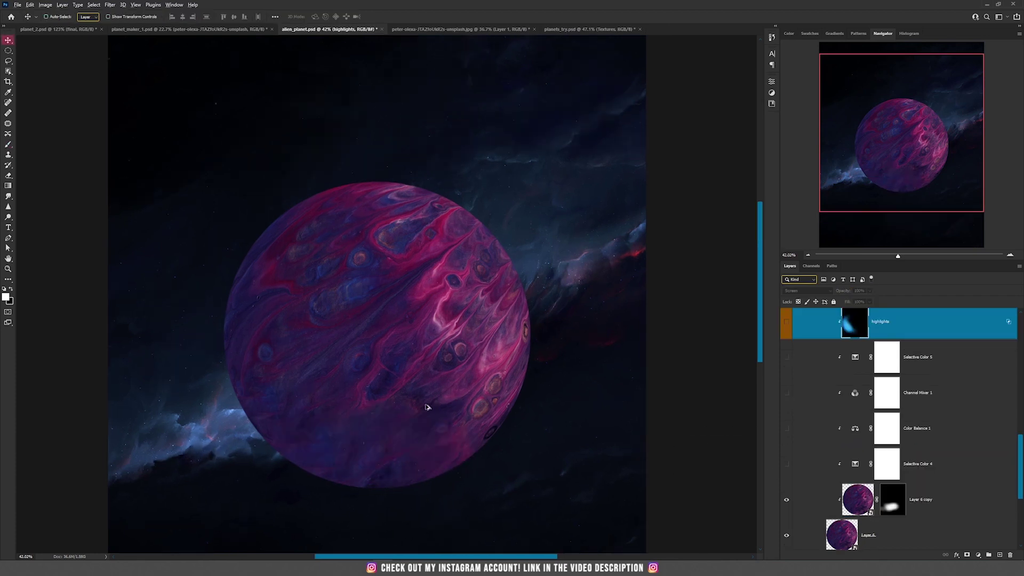
Turn on the Selective Color 4 adjustment above the masked planet copy and review its Blues, Magentas and Blacks settings
scroll(424, 407, "up", 2)
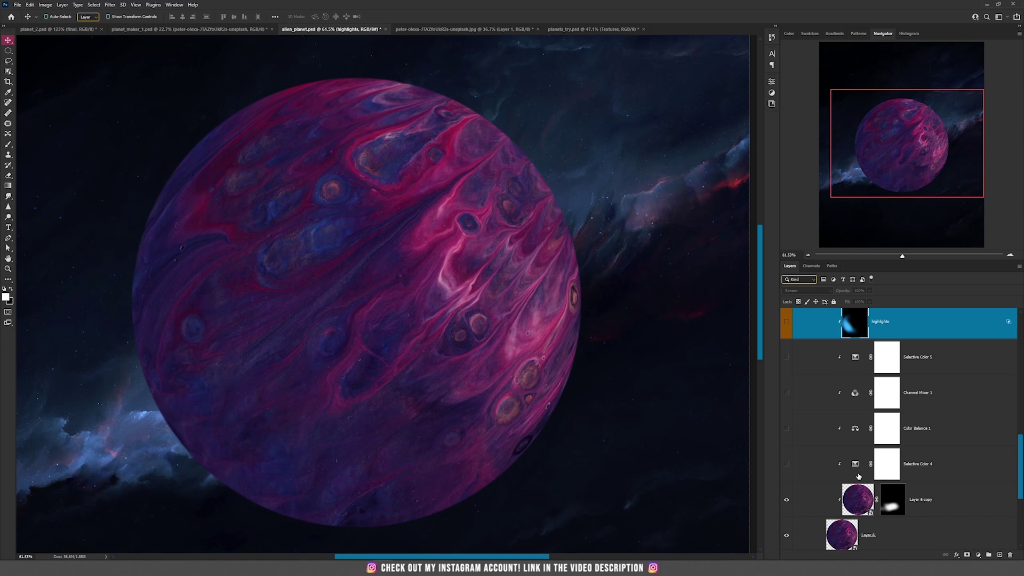
left_click(921, 467)
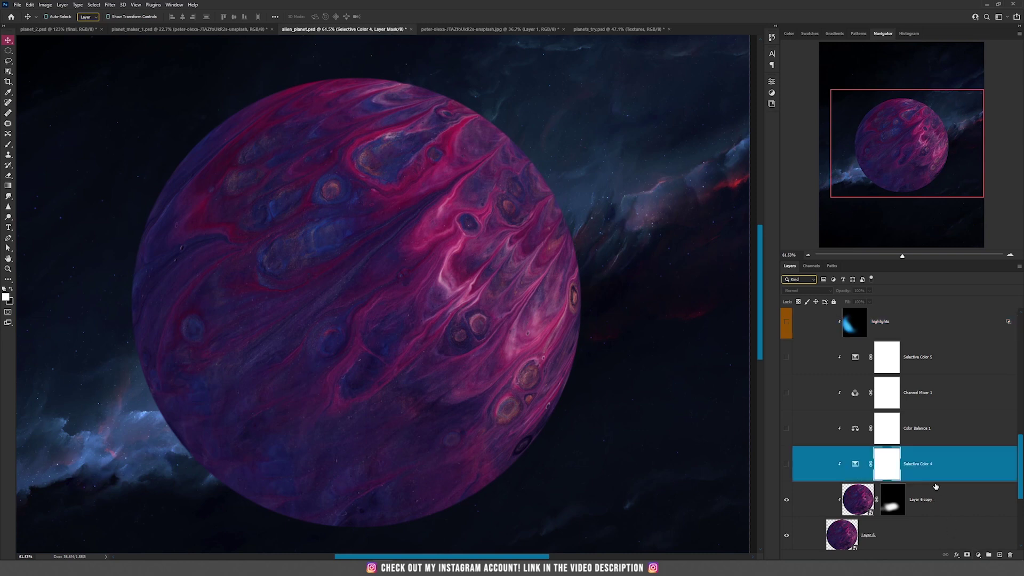
left_click(979, 555)
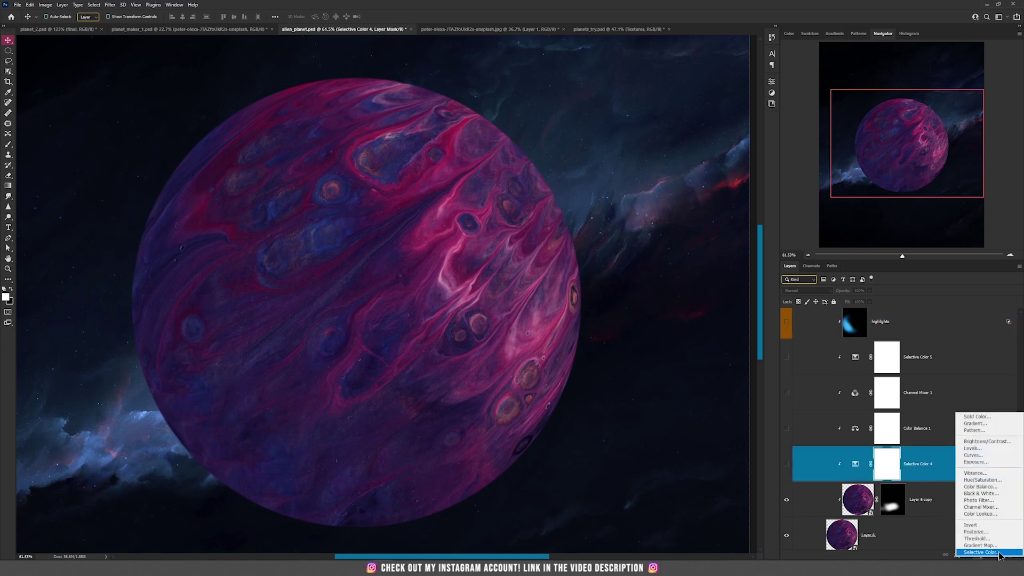
double_click(856, 464)
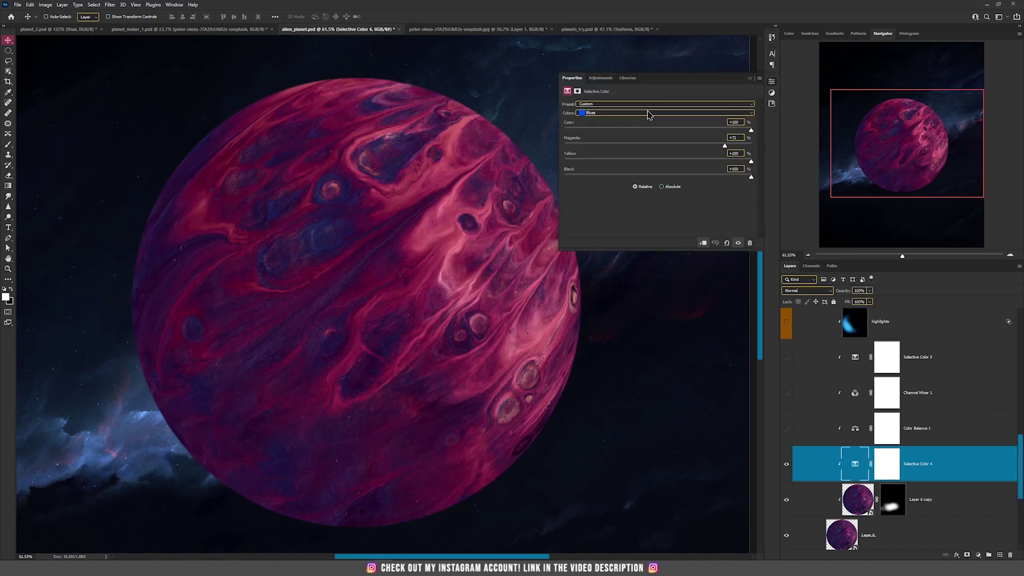
left_click(648, 113)
left_click(649, 119)
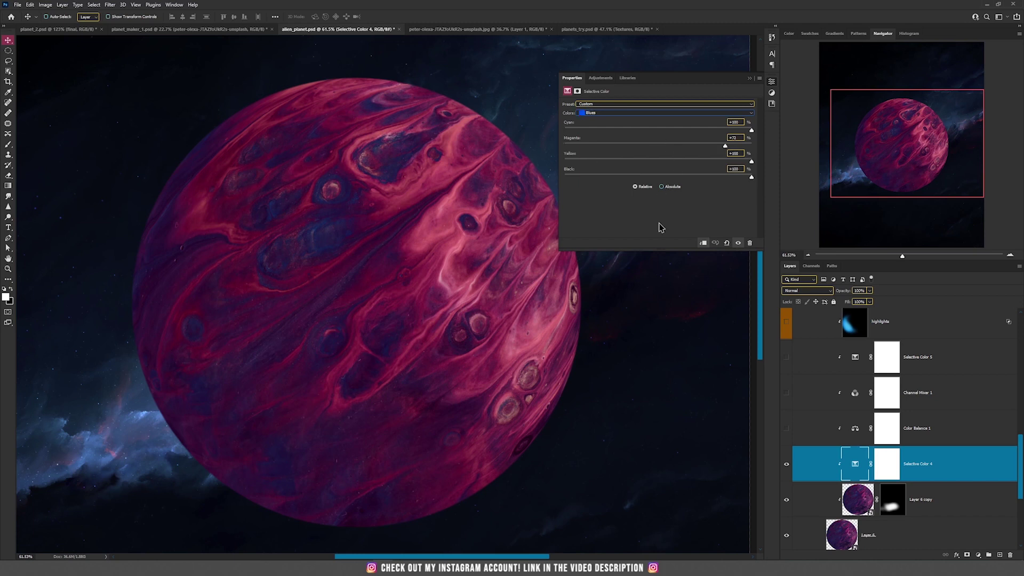
left_click(608, 113)
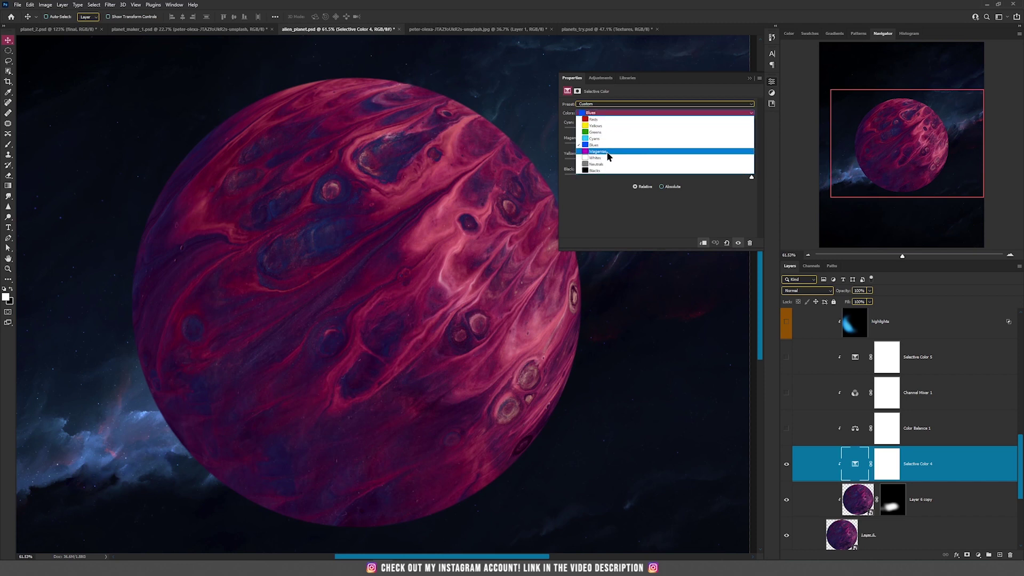
left_click(607, 153)
left_click(634, 114)
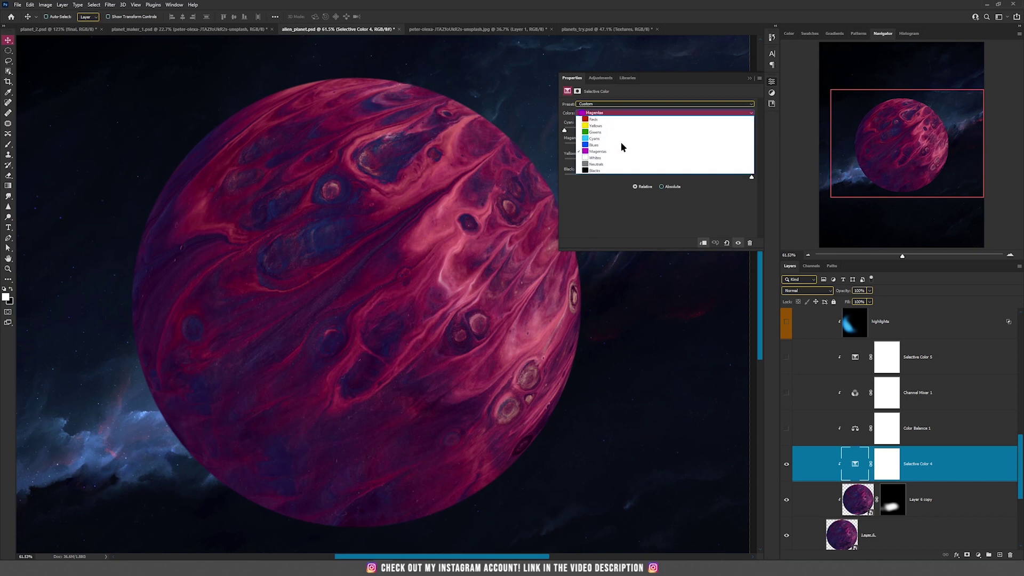
left_click(618, 170)
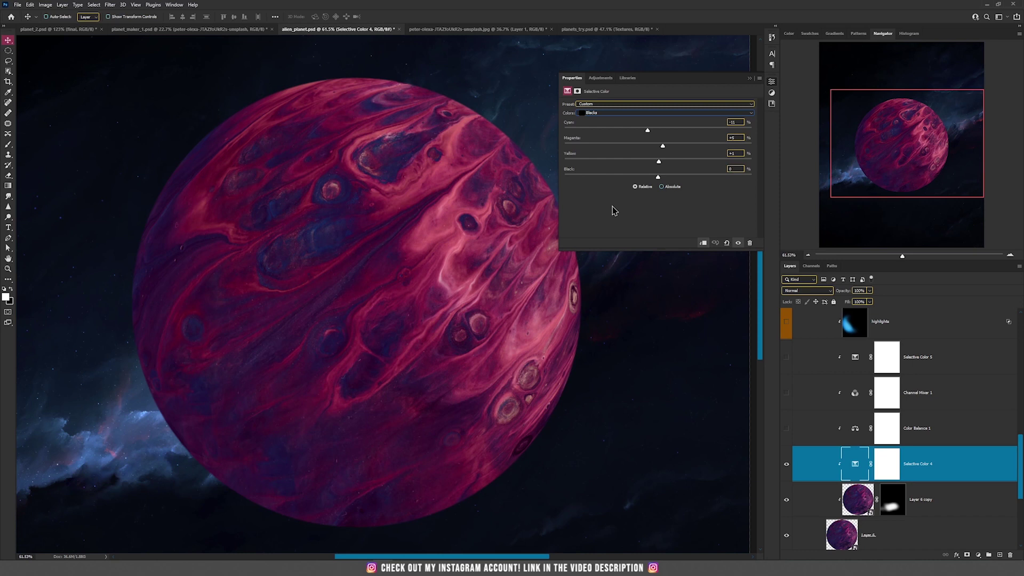
Turn on the Color Balance 1 adjustment clipped to the planet and review its settings for the different tones
left_click(910, 437)
left_click(979, 555)
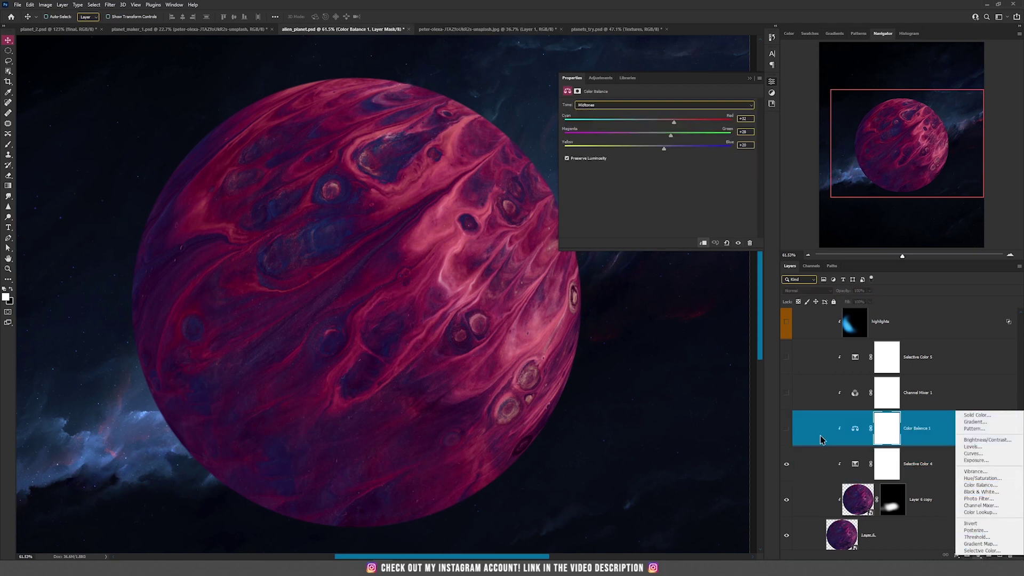
left_click(801, 435)
left_click(785, 429)
left_click(855, 429)
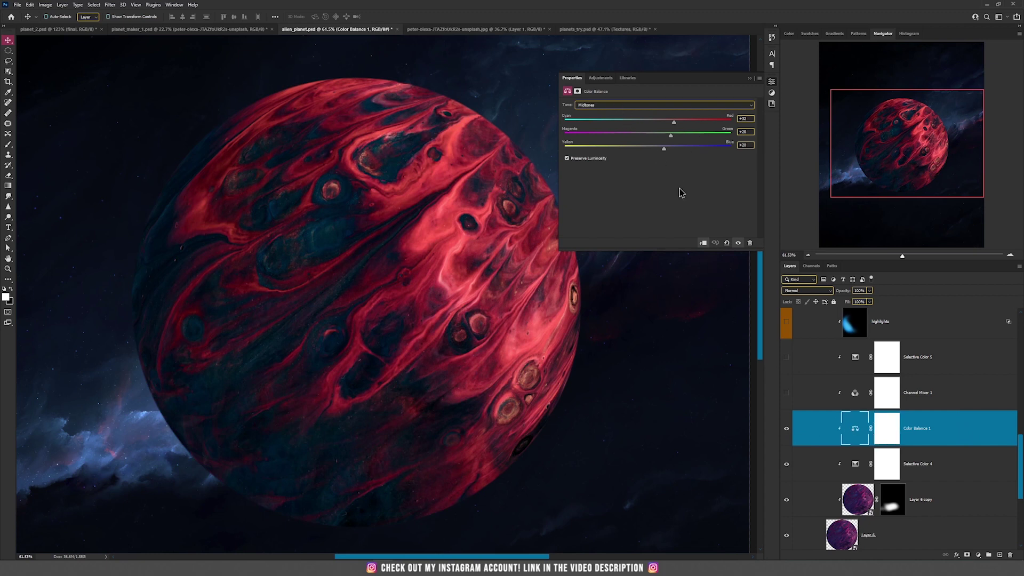
left_click(642, 105)
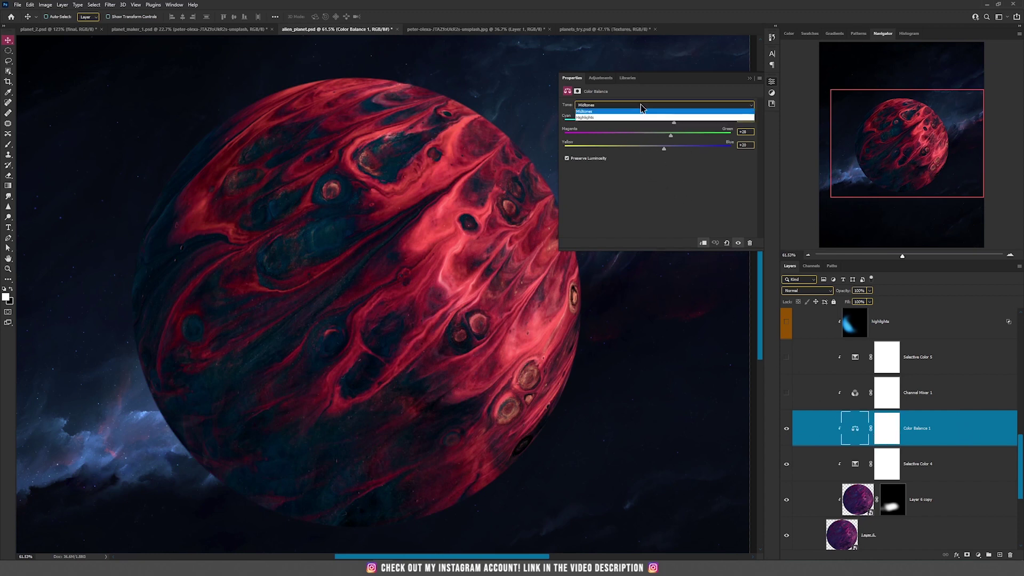
left_click(637, 113)
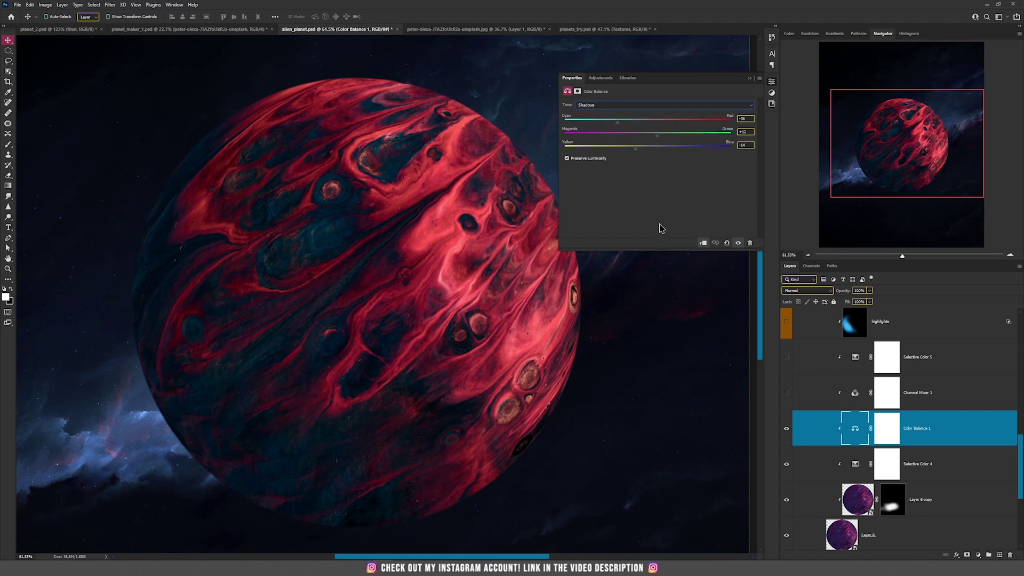
left_click(623, 107)
left_click(616, 122)
Turn on the Channel Mixer 1 adjustment clipped to the planet and open its Red output channel settings
left_click(886, 393)
left_click(978, 555)
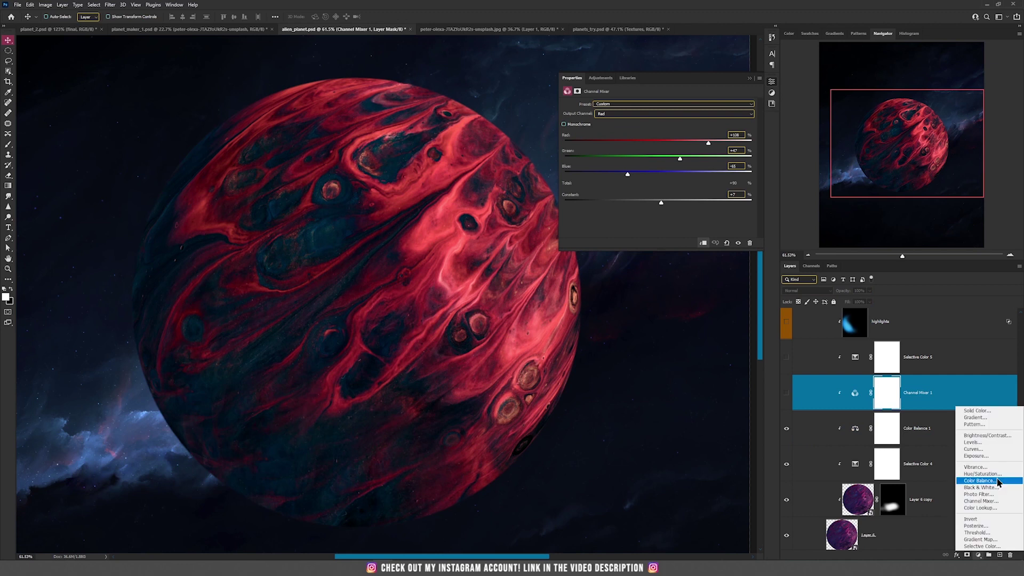
left_click(786, 392)
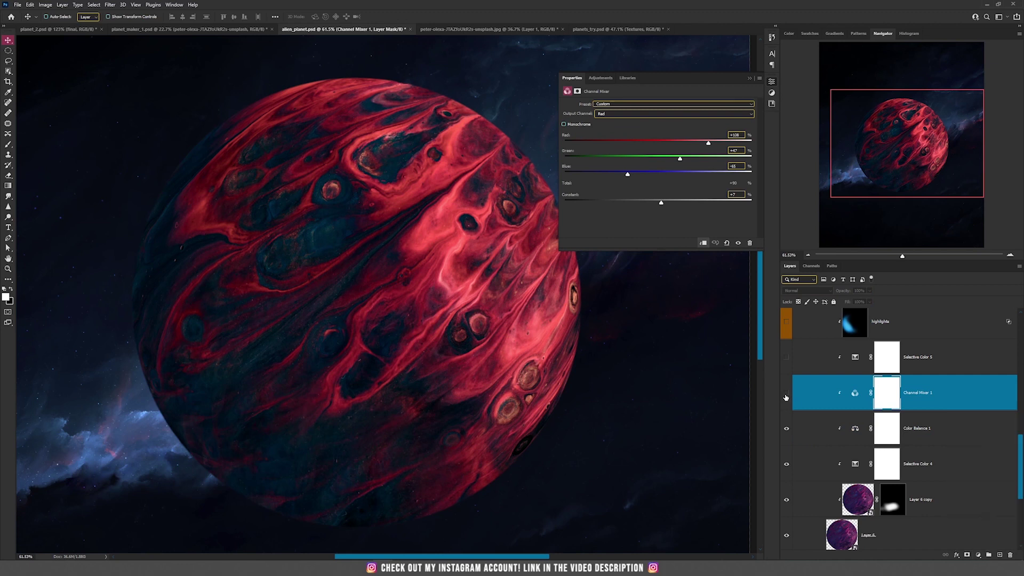
left_click(854, 392)
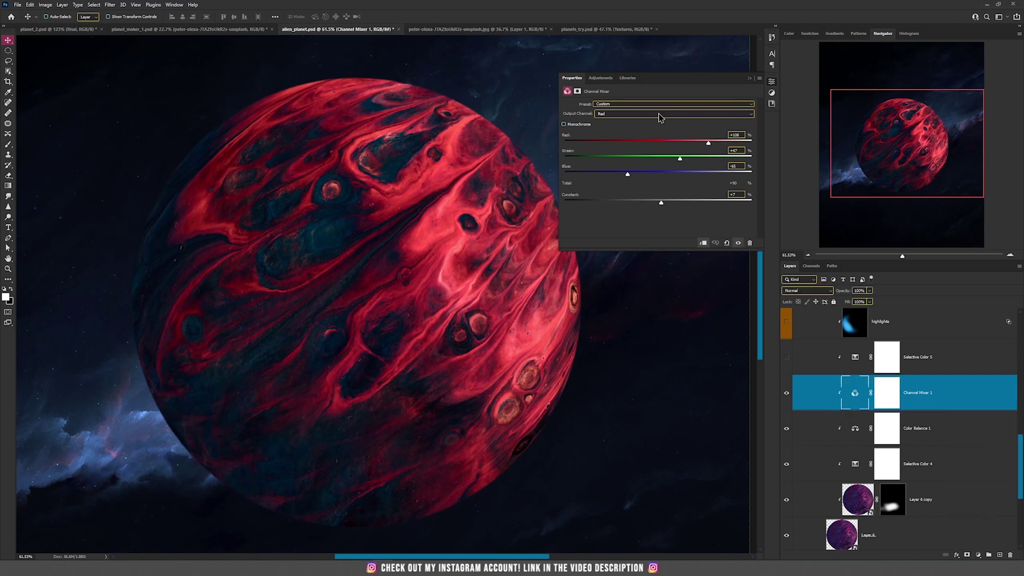
Turn on the Selective Color 5 adjustment above the channel mixer and review its Blacks and Blues settings
left_click(837, 370)
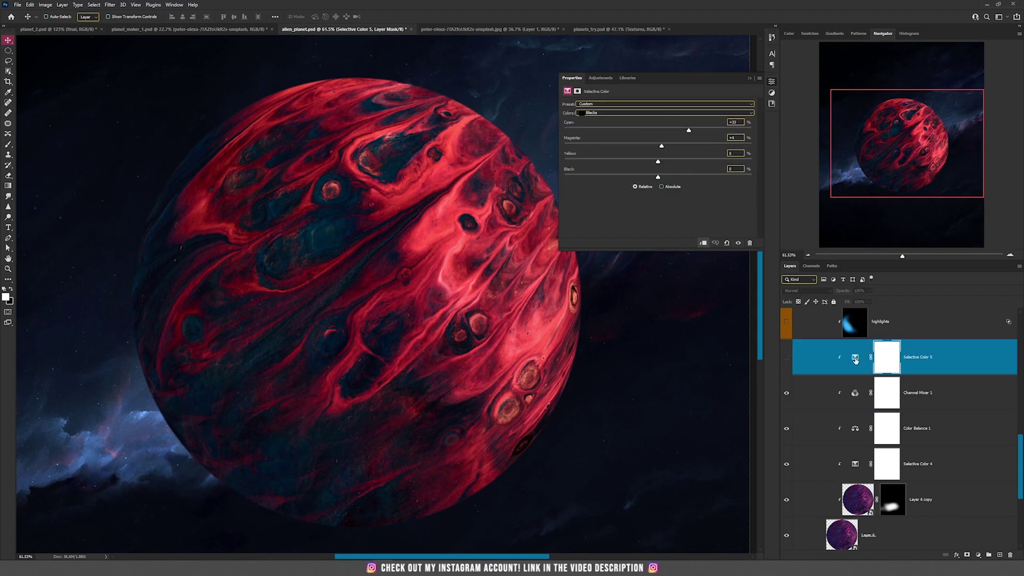
left_click(982, 555)
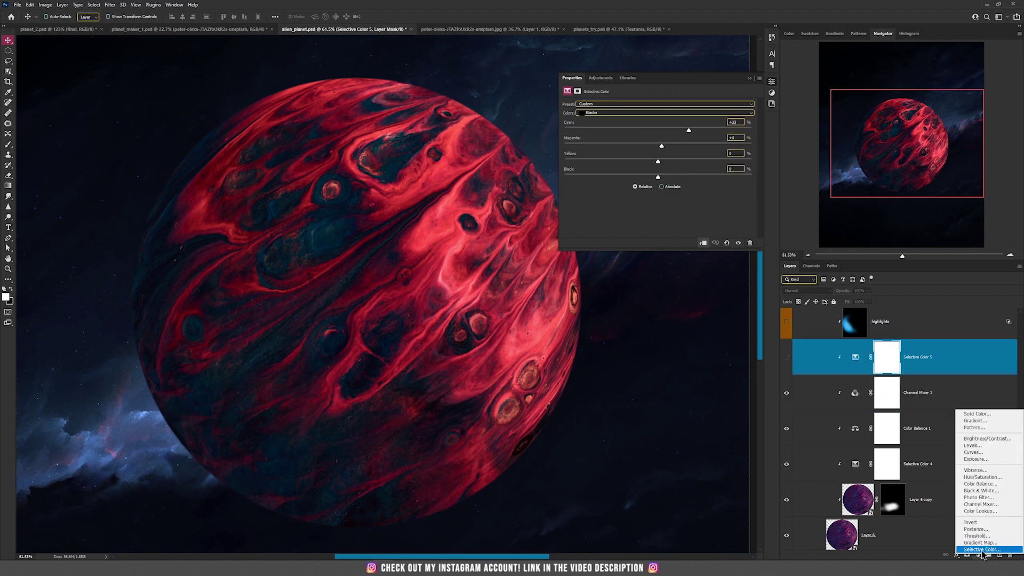
left_click(803, 356)
left_click(786, 357)
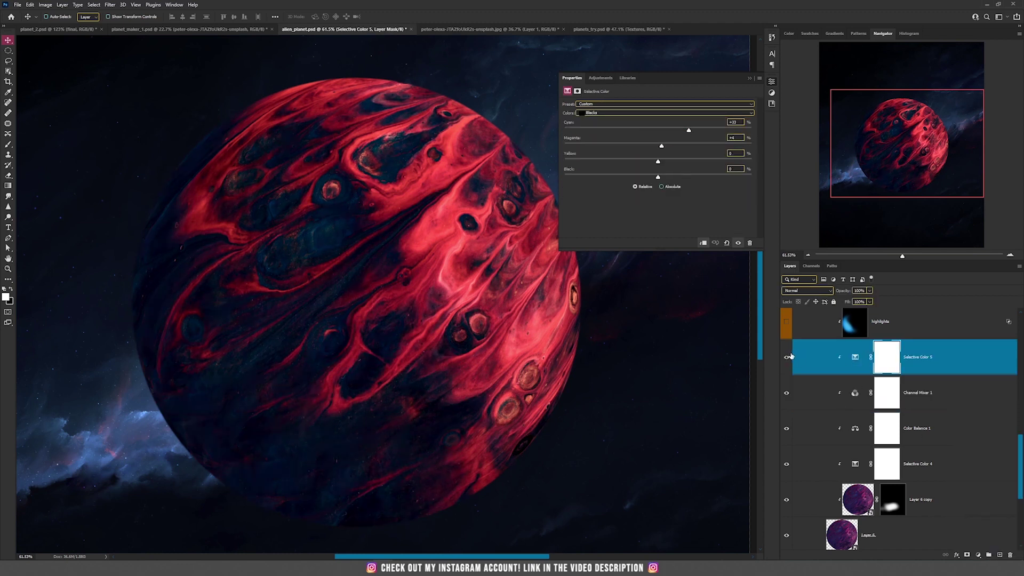
left_click(855, 357)
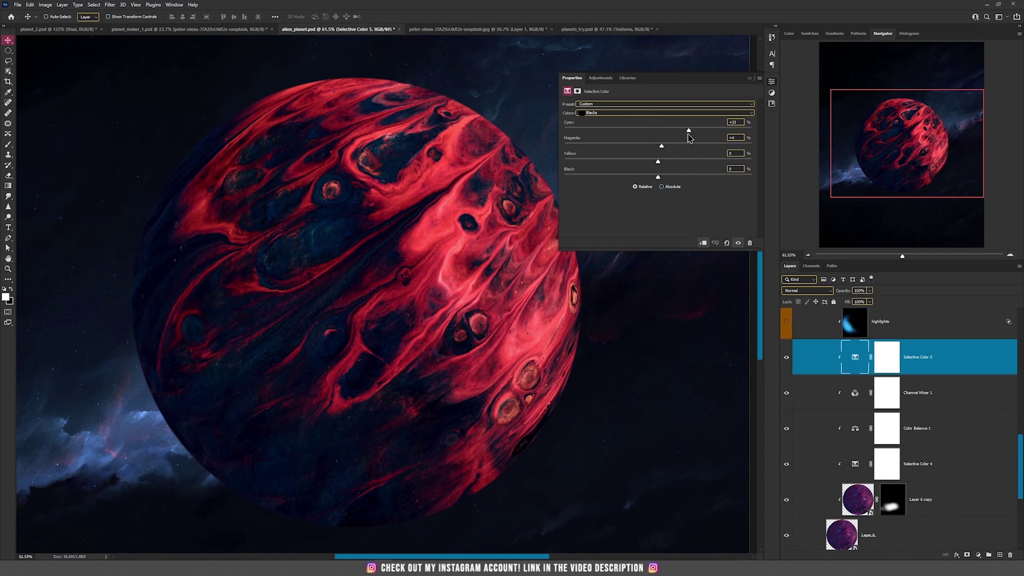
left_click(645, 113)
left_click(646, 143)
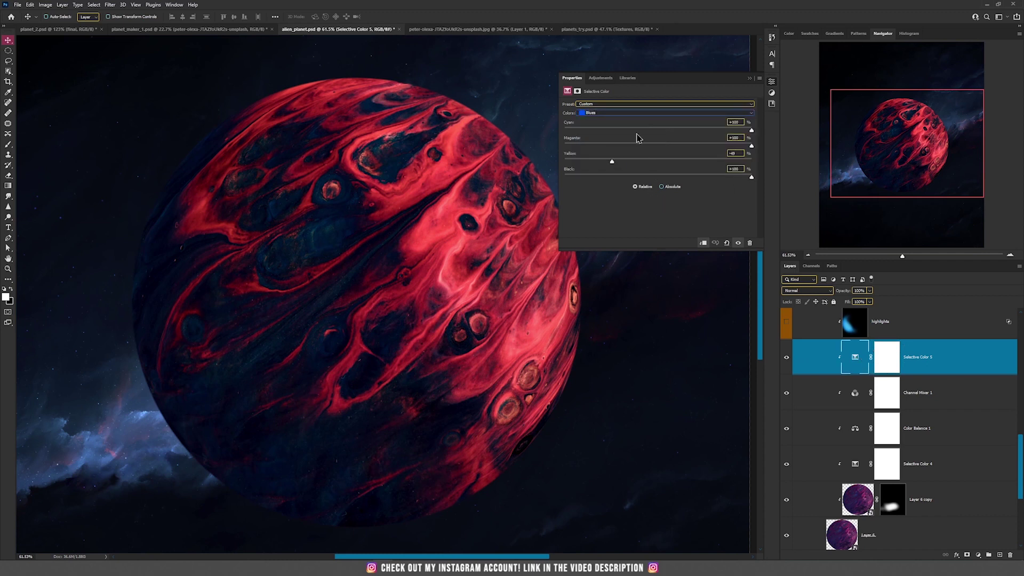
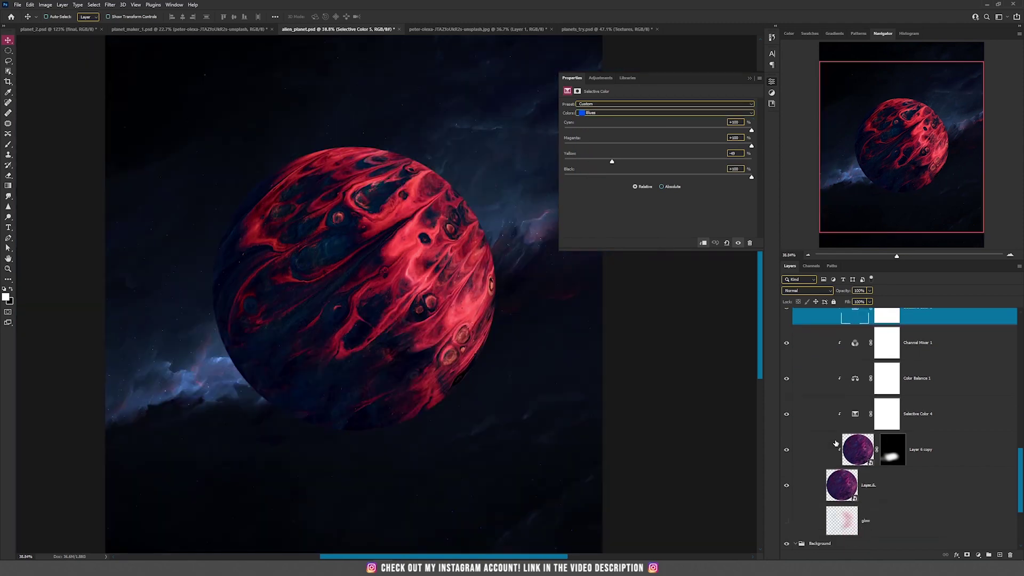
scroll(461, 361, "down", 2)
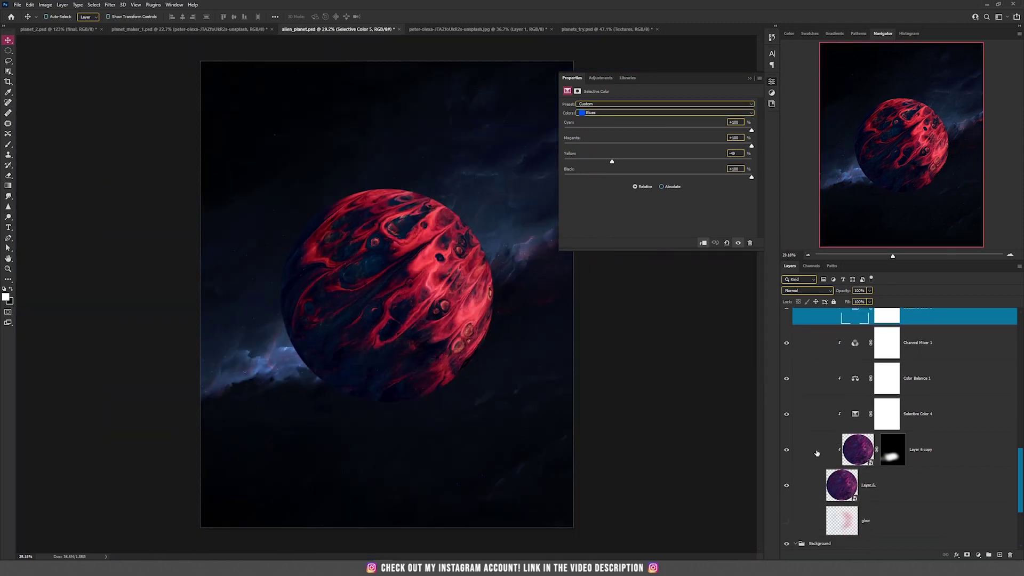
Hide the Layer 6 planet and select the 240169 nebula image in the Background group
left_click(786, 489)
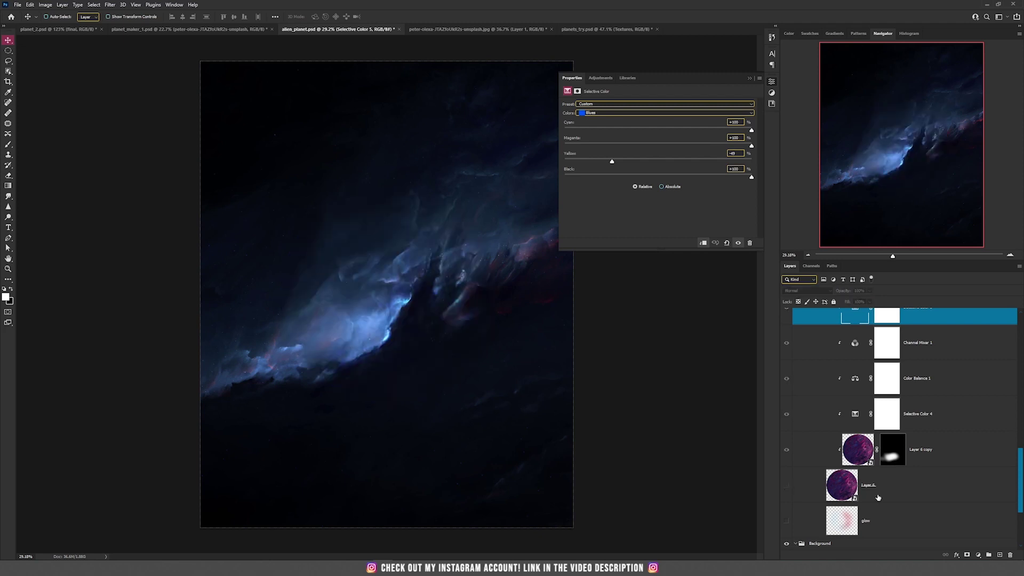
scroll(878, 521, "down", 3)
left_click(879, 521)
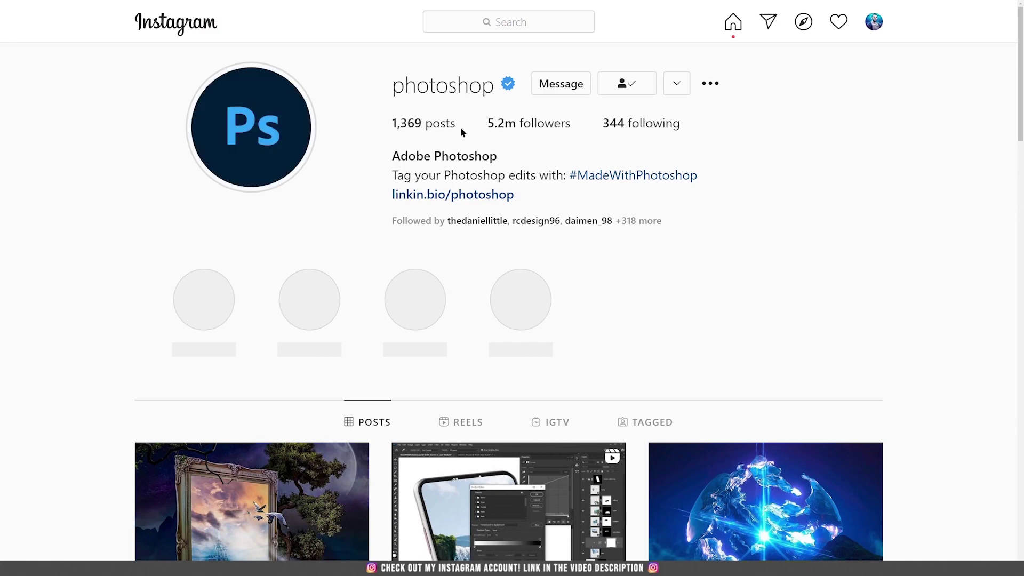
Switch to Instagram and view the picture-frame fantasy artwork post on the photoshop profile
scroll(489, 171, "down", 4)
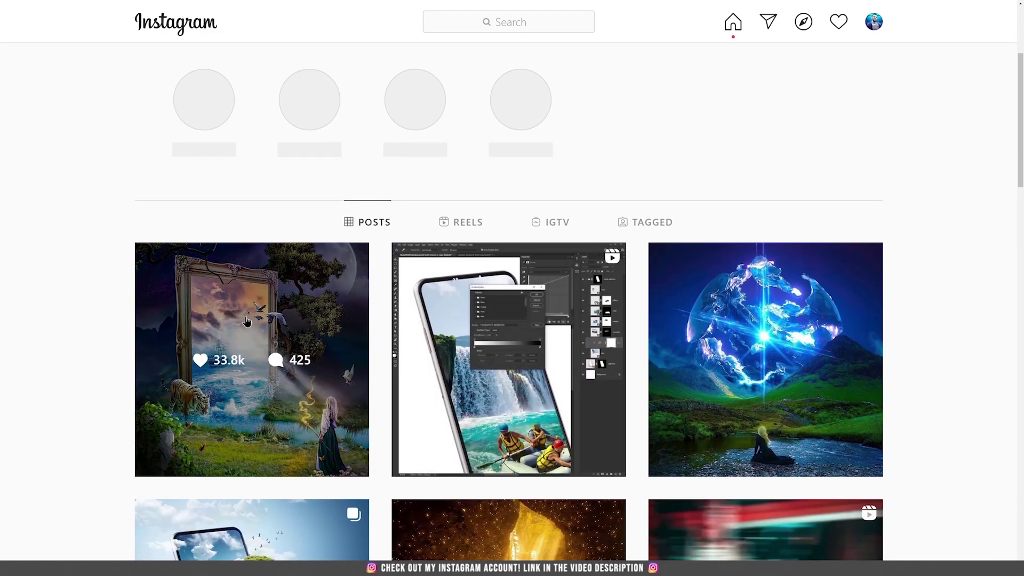
left_click(275, 315)
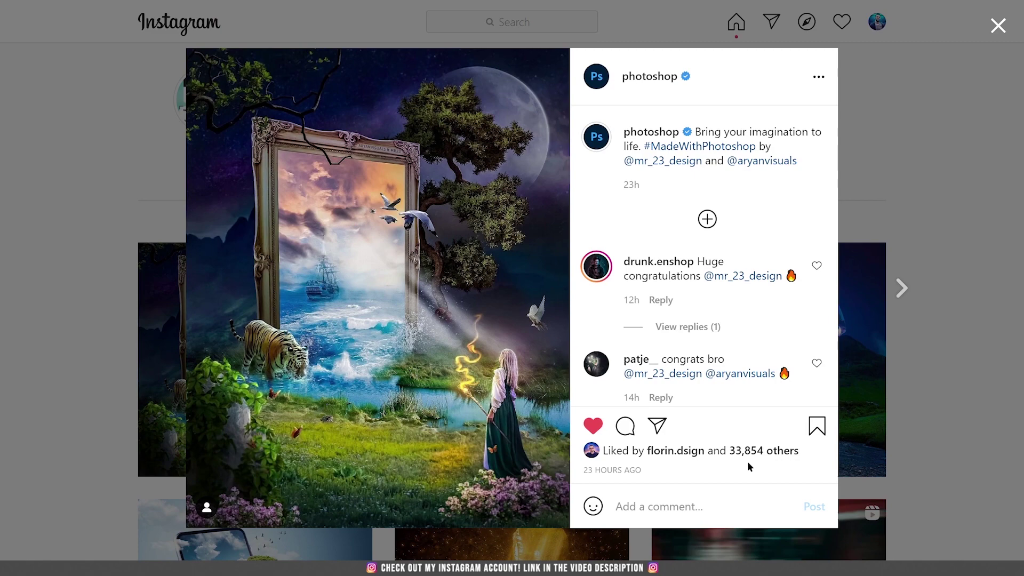
left_click(114, 176)
View the Time Travel Frame making-of reel on the photoshop profile and return to its posts
left_click(460, 222)
scroll(254, 407, "down", 1)
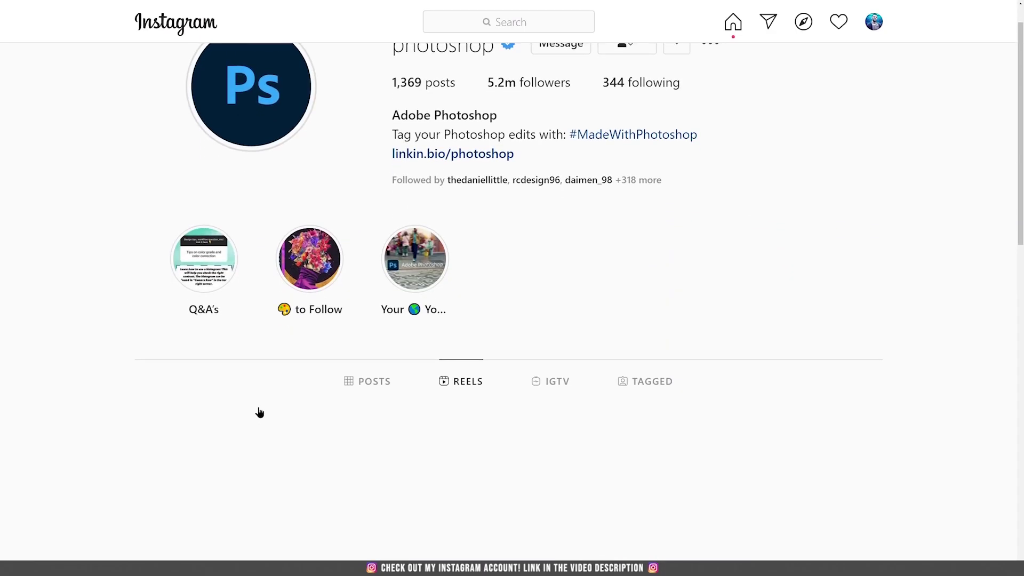
left_click(244, 468)
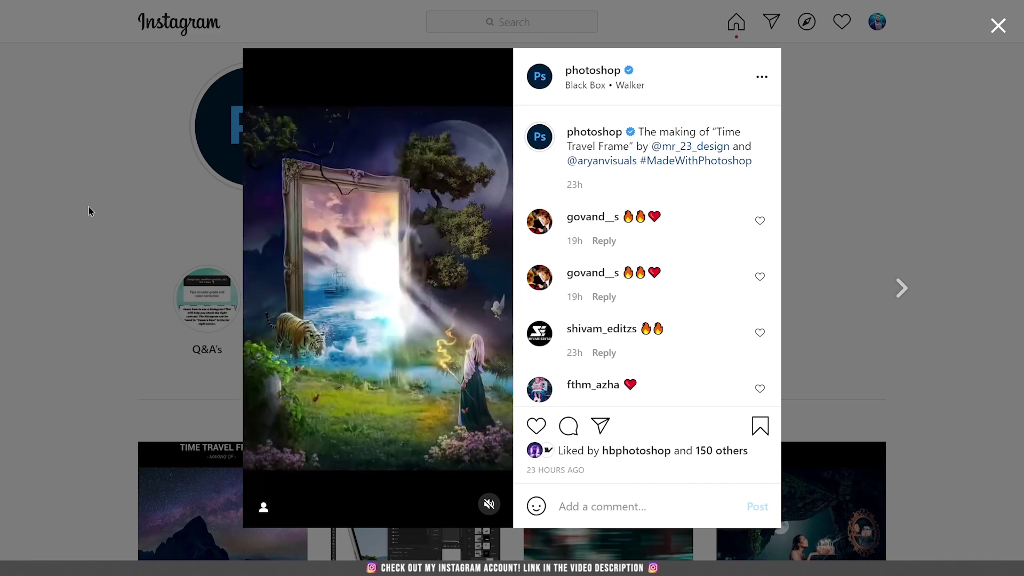
left_click(88, 207)
scroll(98, 452, "down", 5)
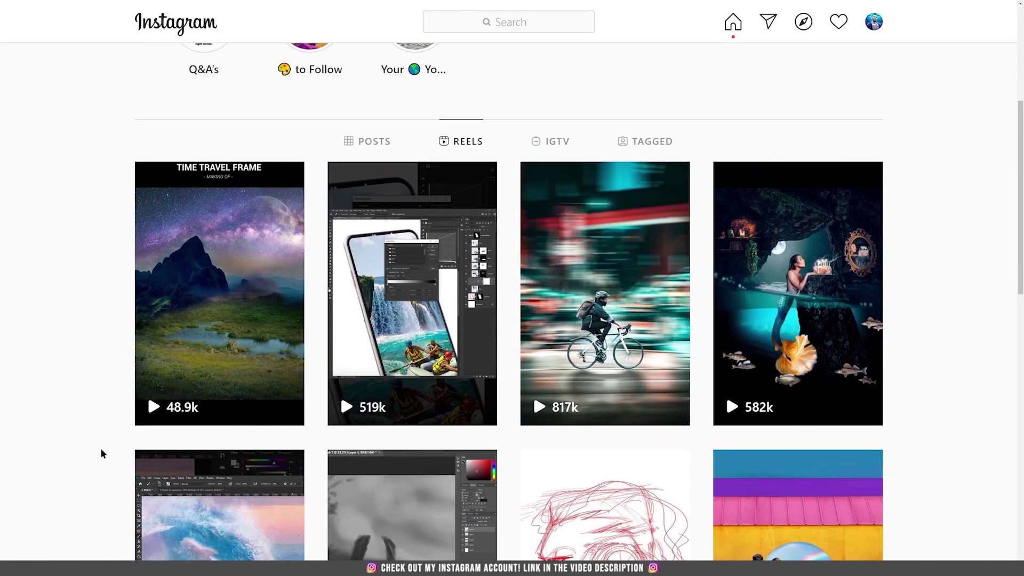
scroll(109, 442, "up", 5)
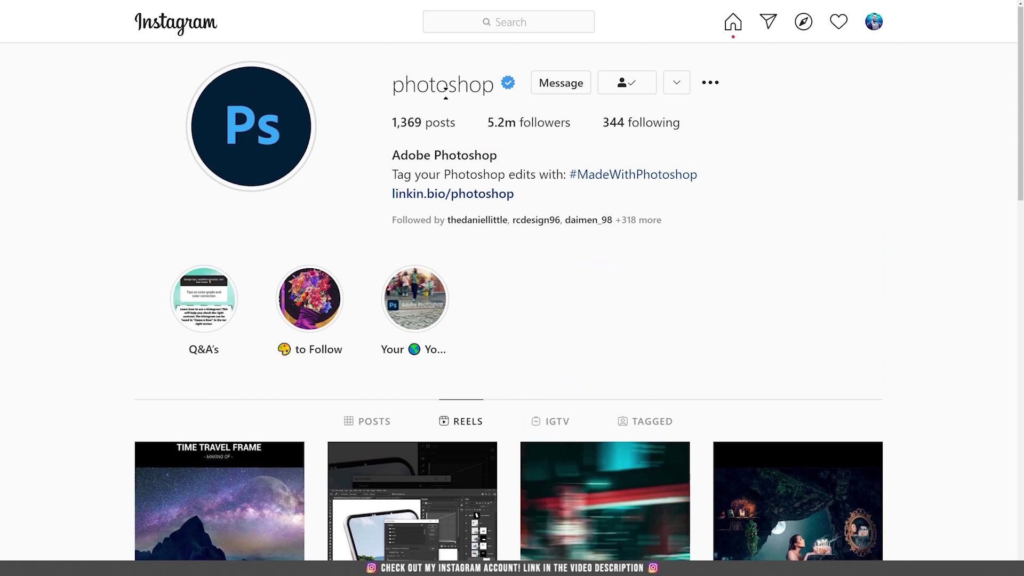
left_click(347, 420)
scroll(197, 343, "down", 5)
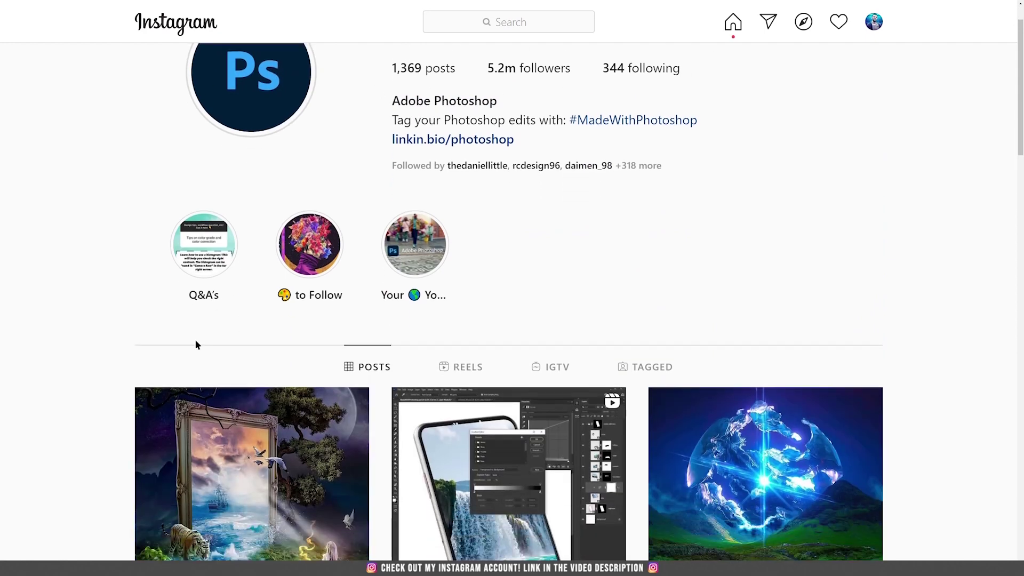
left_click(270, 236)
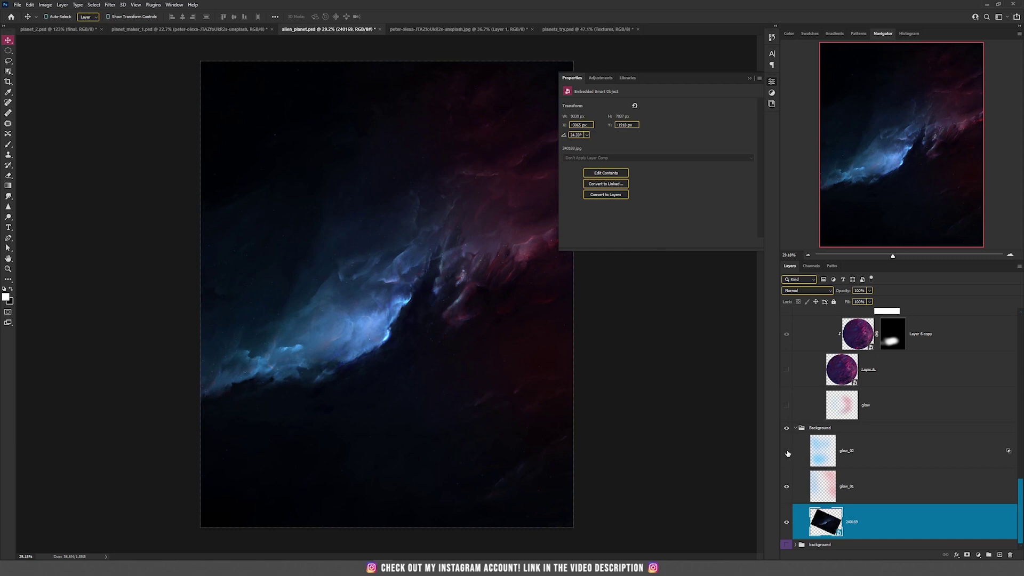
Compare the nebula background with the glow_01 and glow_02 colour layers switched on and off
left_click(786, 451)
left_click(830, 469)
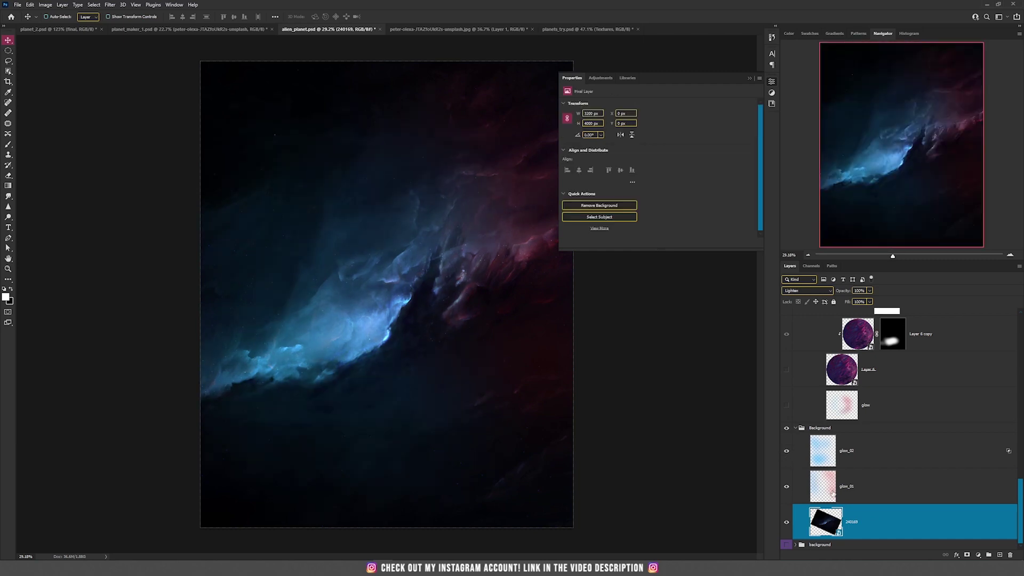
left_click(821, 452)
left_click(813, 488)
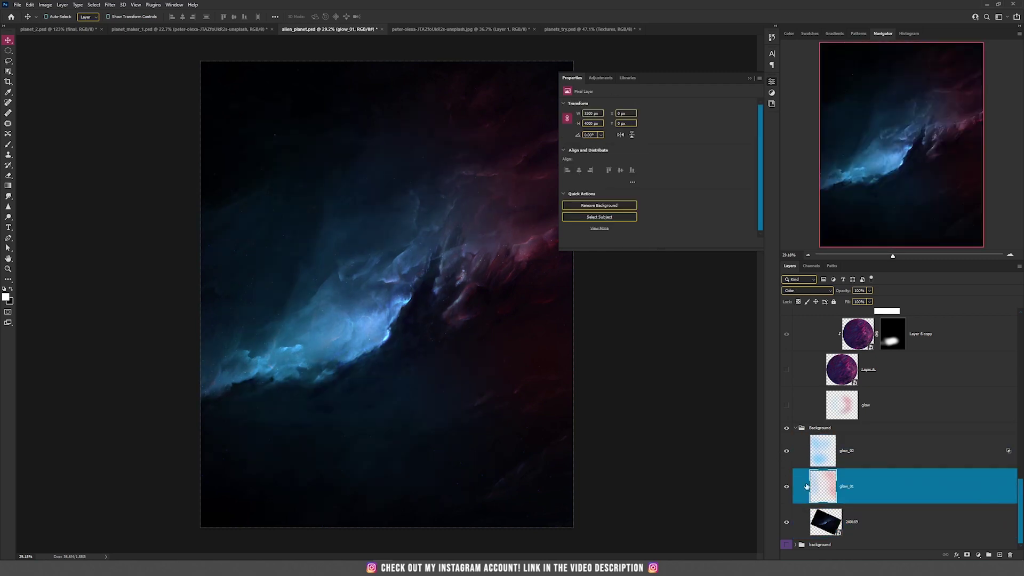
left_click(786, 451)
left_click(786, 488)
left_click(787, 487)
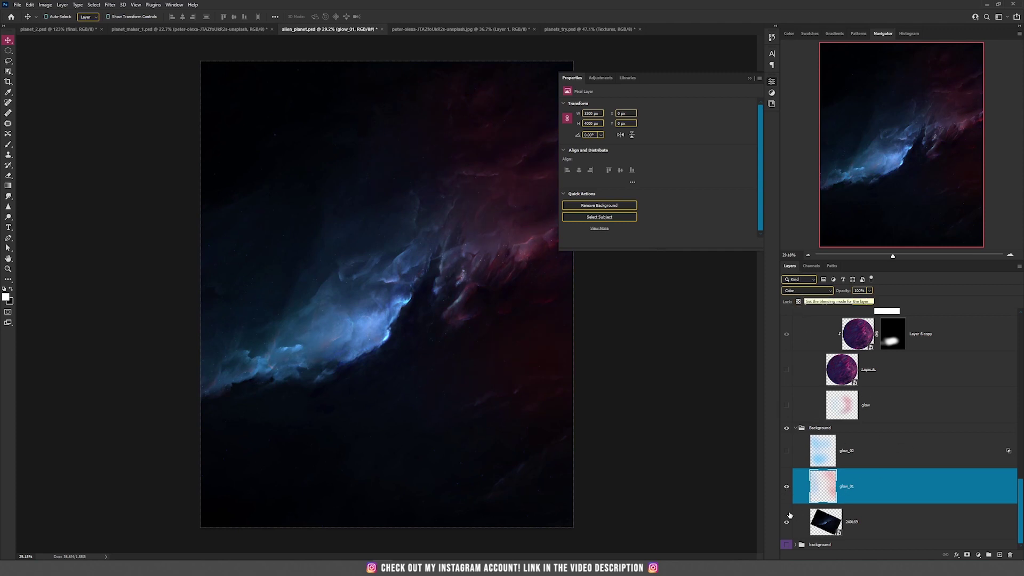
Hide the glow_01 layer and add an empty layer above it in Color blend mode
left_click(786, 487)
left_click(1001, 556)
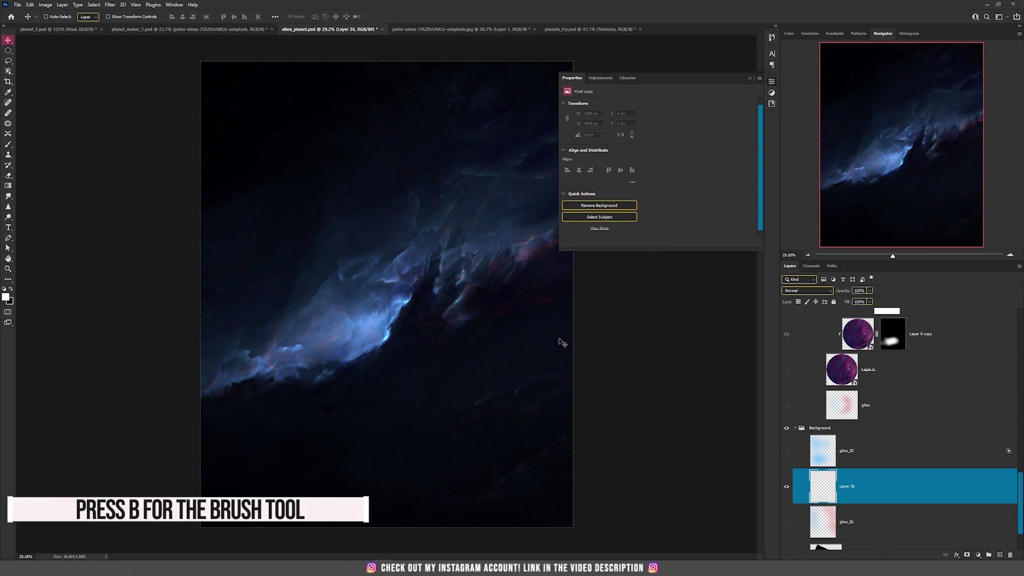
key("b")
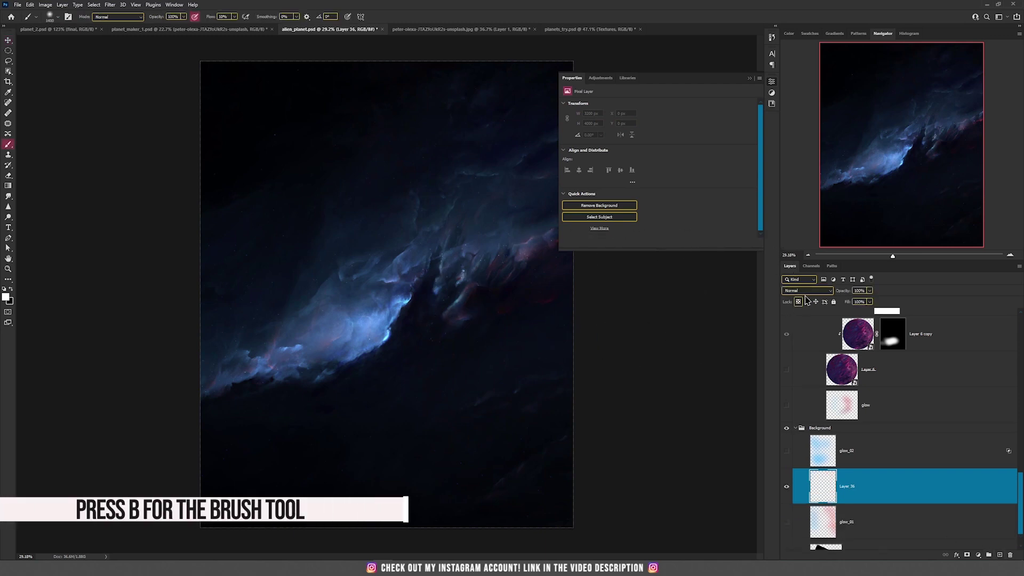
left_click(802, 291)
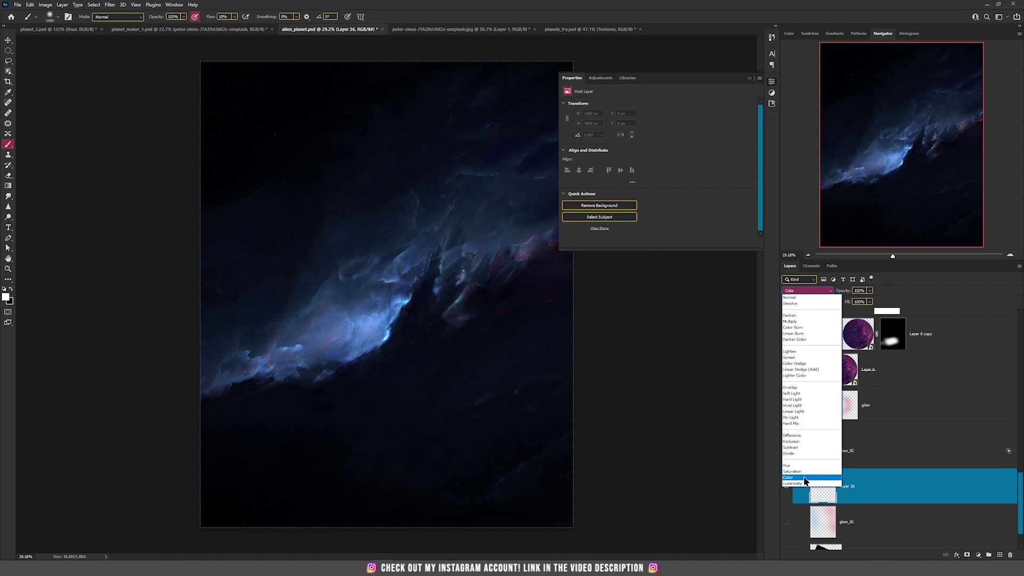
left_click(788, 478)
Paint soft red over the nebula's right side with an enlarged brush and delete this trial layer
left_click(6, 297)
left_click(769, 309)
left_click(851, 303)
key("]")
key("]")
key("]")
key("]")
key("]")
mouse_move(500, 275)
left_mouse_down()
mouse_move(528, 282)
mouse_move(517, 408)
mouse_move(566, 429)
mouse_move(545, 243)
mouse_move(474, 169)
mouse_move(479, 107)
mouse_move(423, 104)
mouse_move(462, 91)
mouse_move(415, 185)
mouse_move(419, 158)
mouse_move(495, 90)
mouse_move(503, 230)
mouse_move(479, 408)
left_mouse_up()
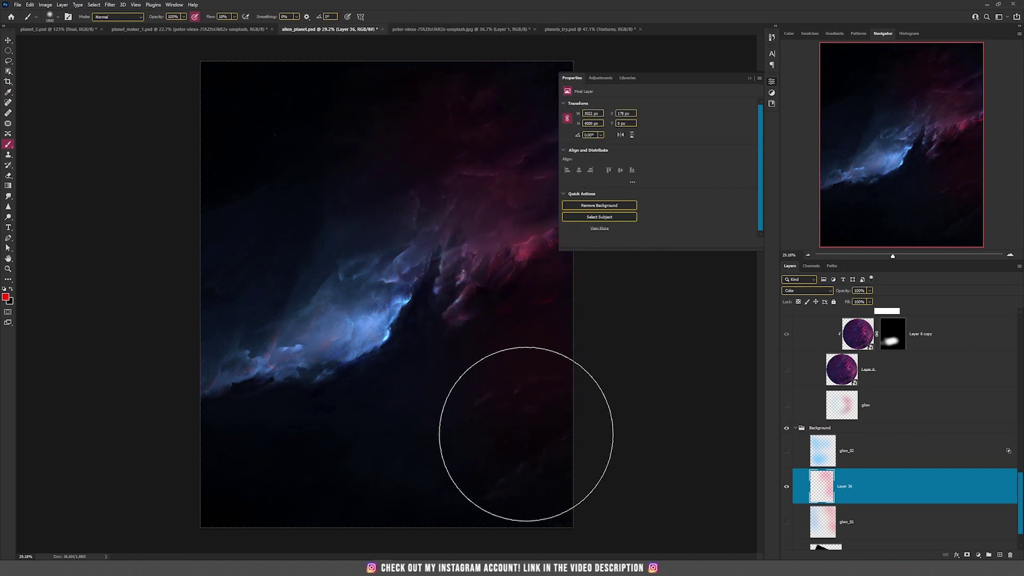
key("v")
key("Delete")
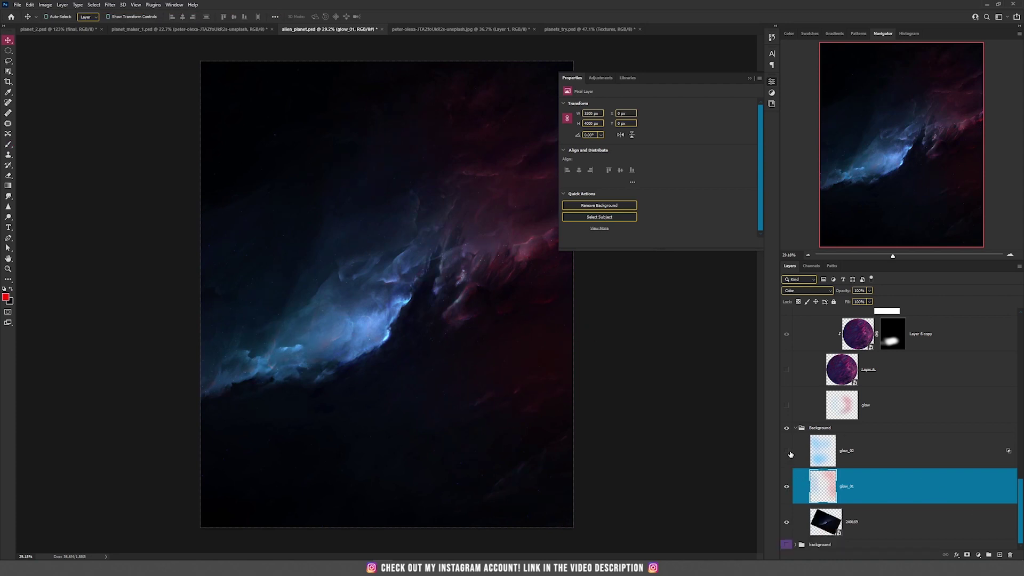
Turn on the glow_02 layer and preview other blend modes for it without changing its mode
left_click(839, 451)
left_click(786, 451)
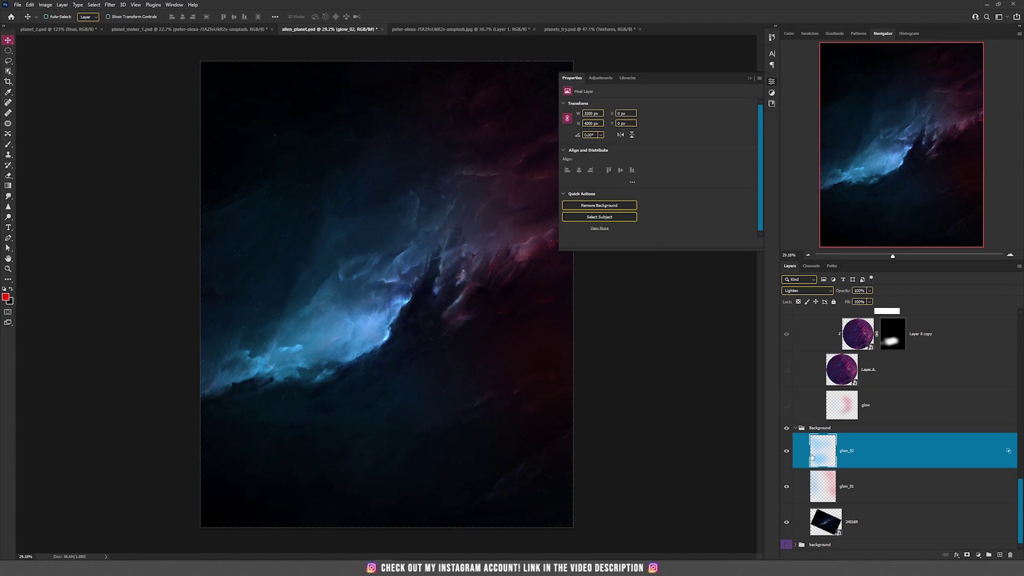
left_click(815, 292)
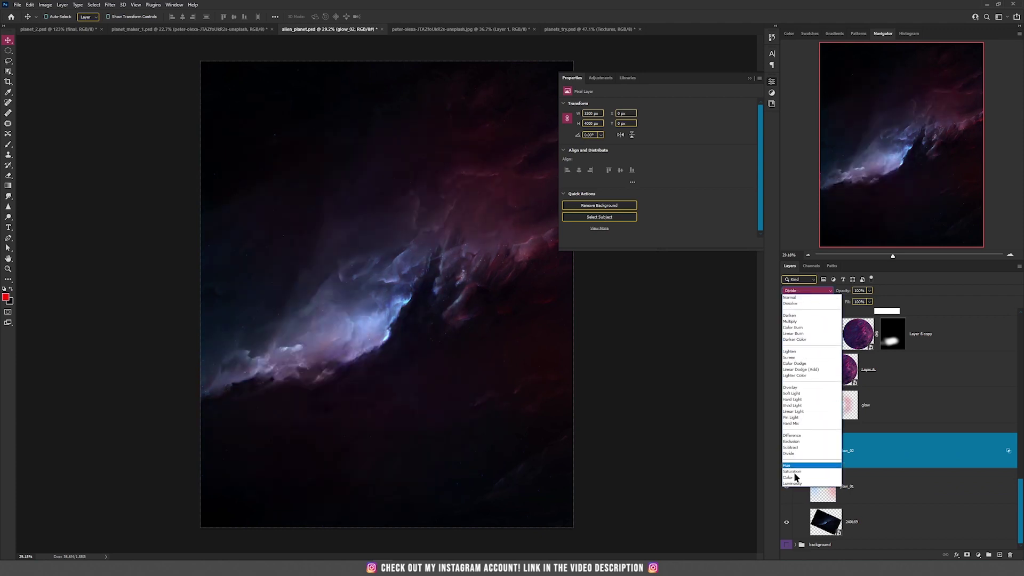
left_click(580, 363)
Show the Layer 6 planet again and inspect its lower-left edge against the blue nebula
scroll(788, 433, "up", 2)
left_click(787, 430)
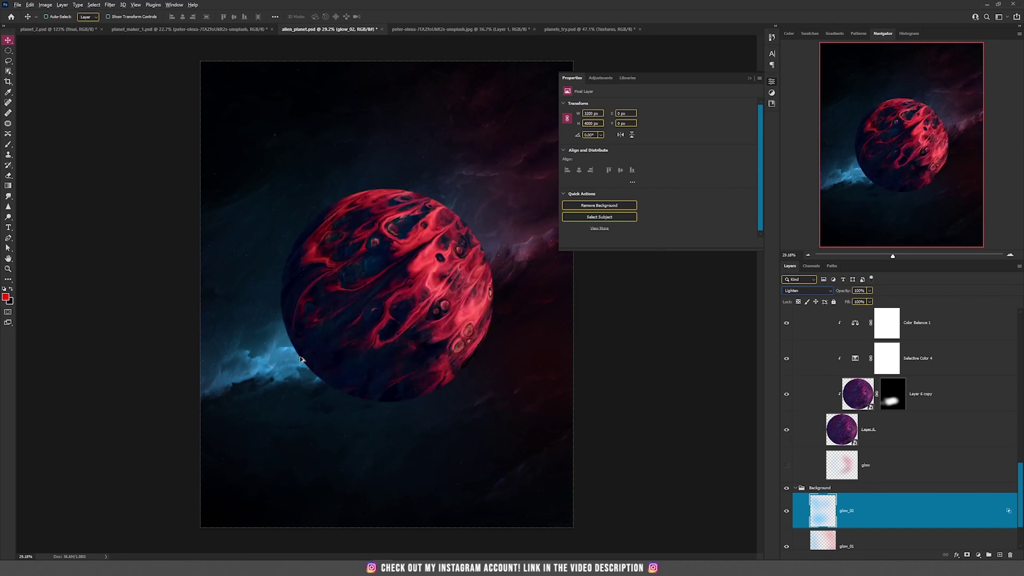
scroll(280, 352, "up", 5)
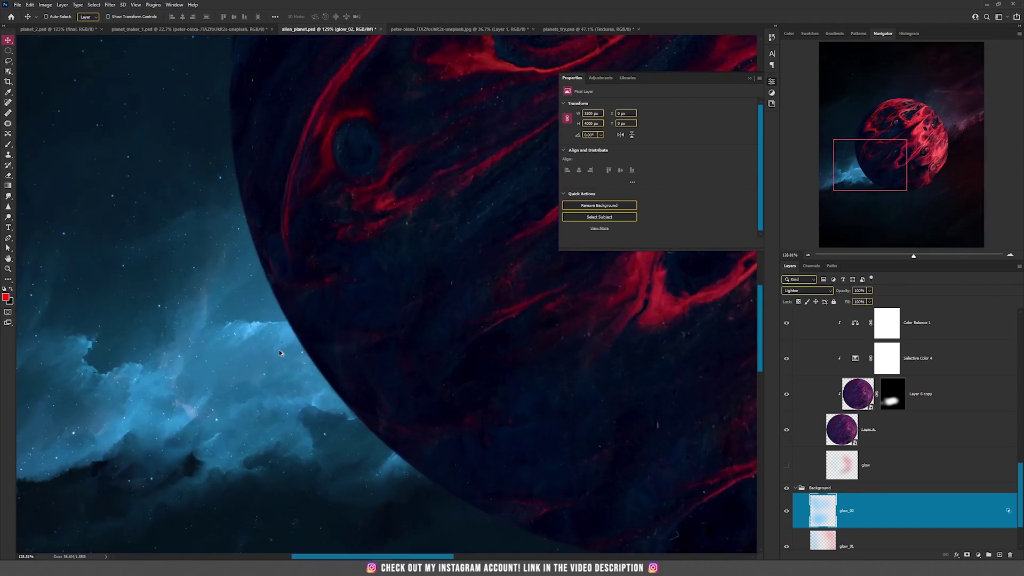
scroll(279, 352, "down", 3)
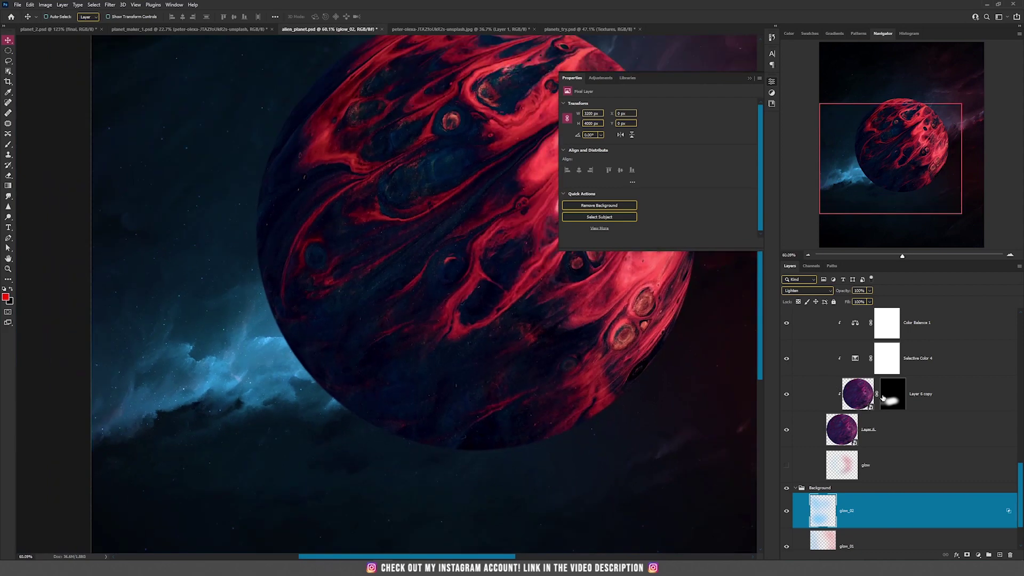
Switch the clipped highlights layer on and off to compare its effect on the planet
scroll(882, 397, "up", 4)
scroll(468, 338, "down", 2)
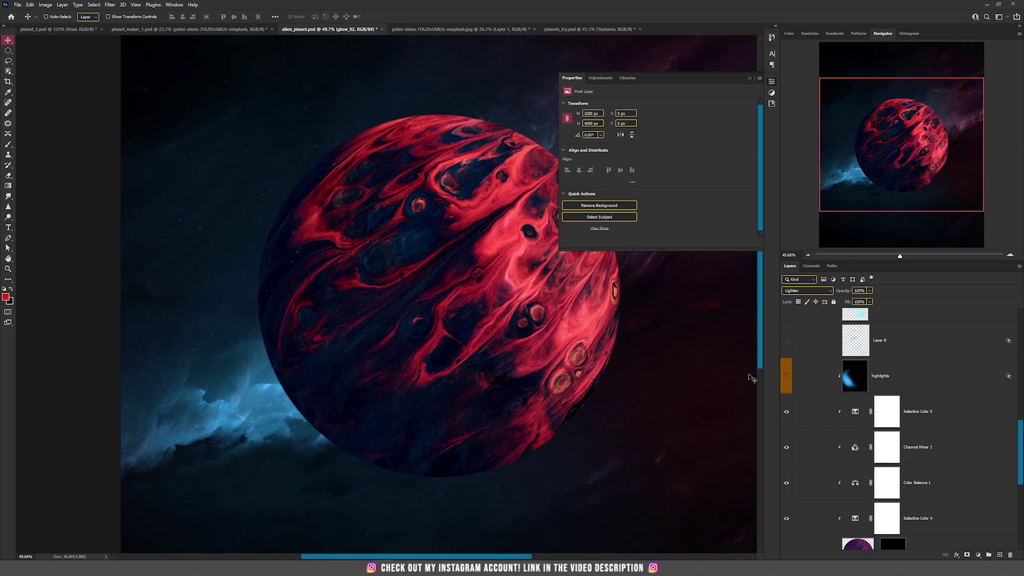
left_click(787, 378)
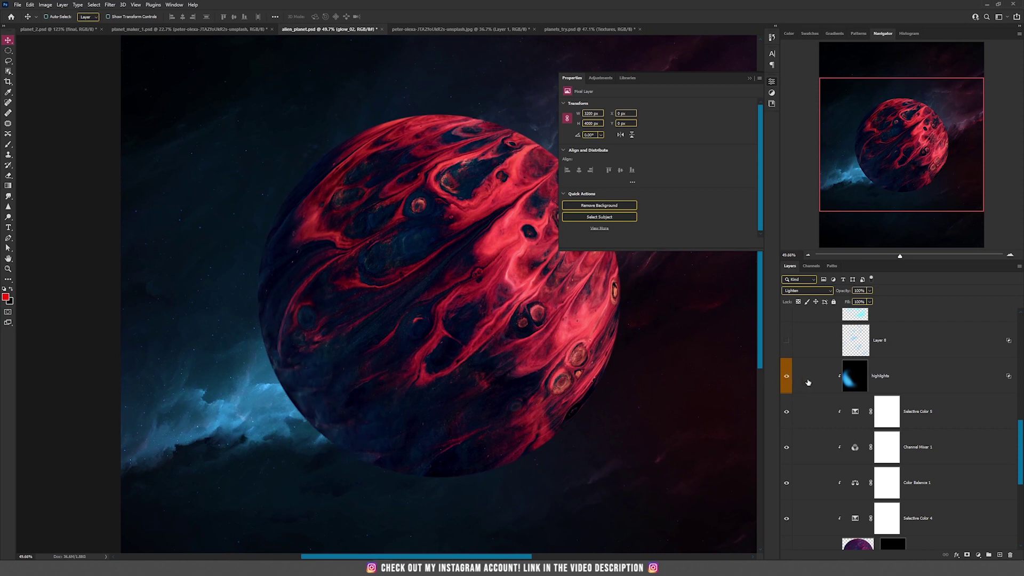
left_click(858, 385)
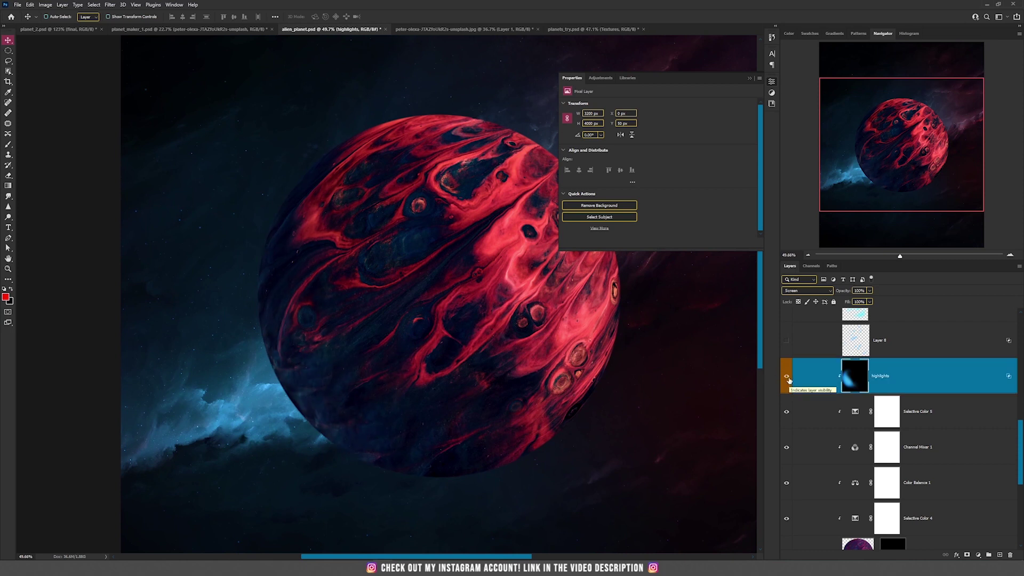
left_click(787, 377)
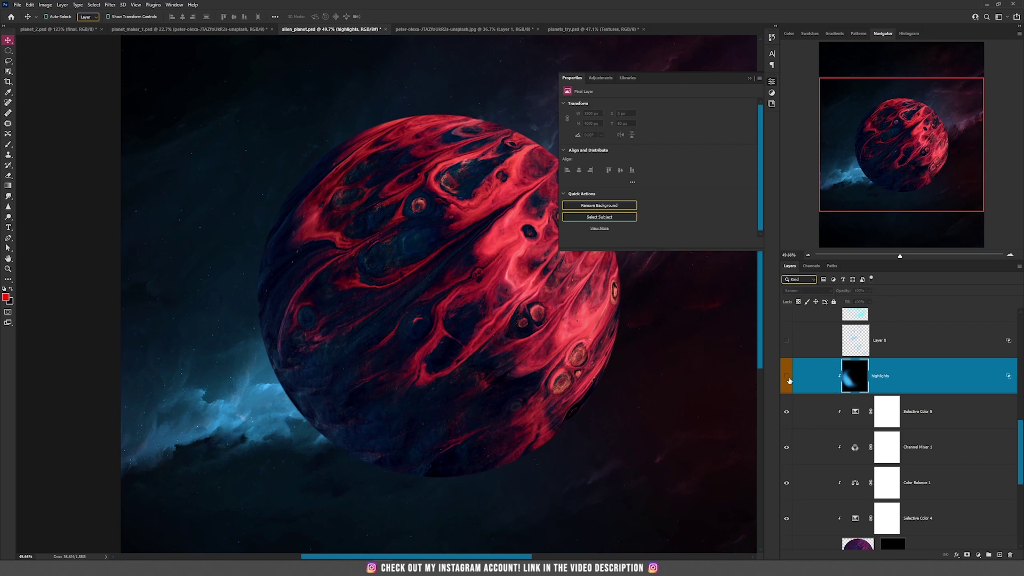
Add a Screen-mode layer filled with screen-neutral black above the highlights layer and clip it to the planet
left_click(63, 5)
mouse_move(80, 13)
left_click(160, 14)
left_click(481, 204)
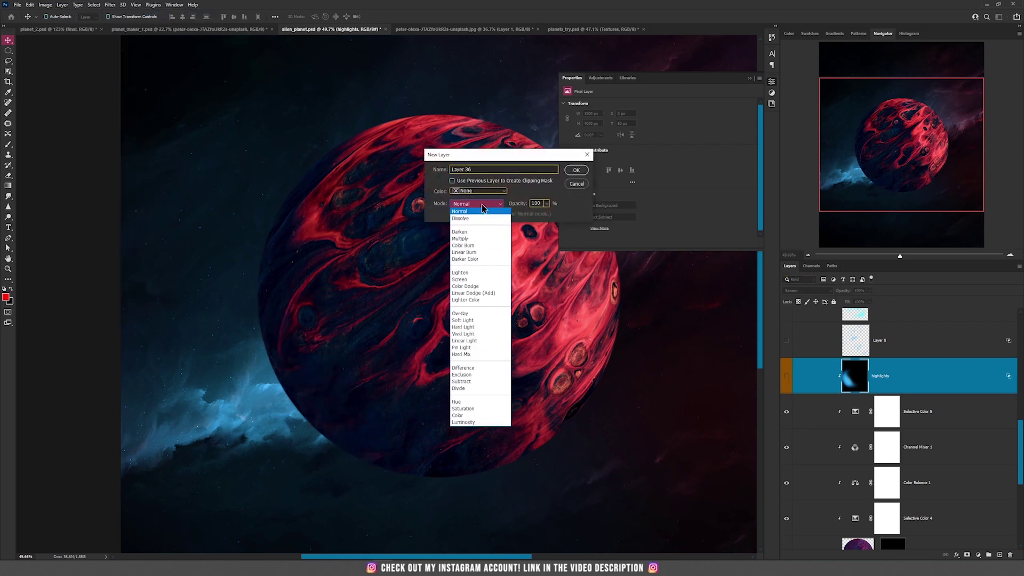
left_click(469, 277)
left_click(467, 216)
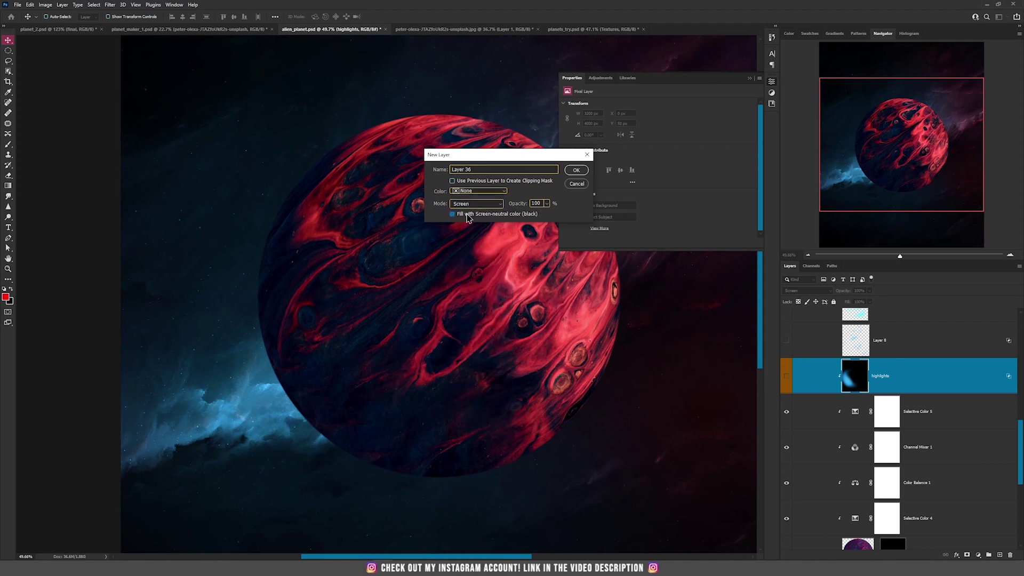
left_click(576, 170)
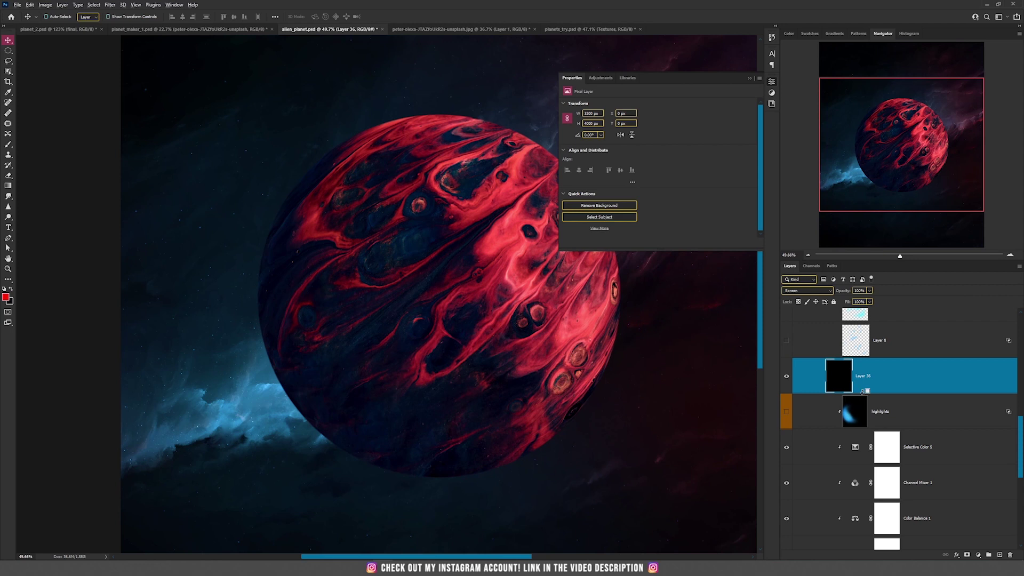
left_click(862, 393, "alt")
scroll(866, 391, "up", 2)
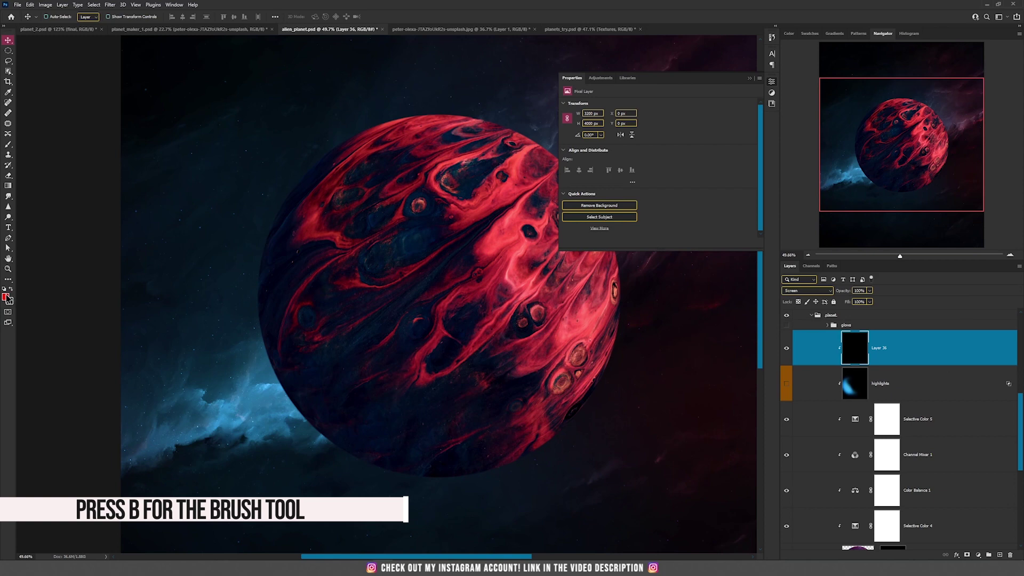
Set the foreground colour to #00baff and paint a soft glow on the planet's lower-left edge with a smaller brush
left_click(7, 297)
left_click(781, 353)
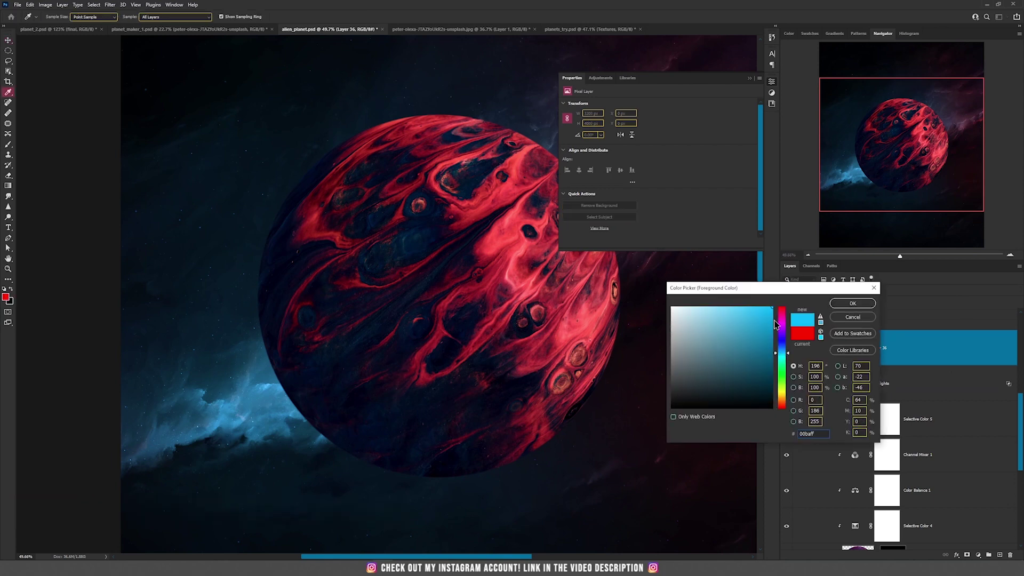
left_click(852, 303)
key("b")
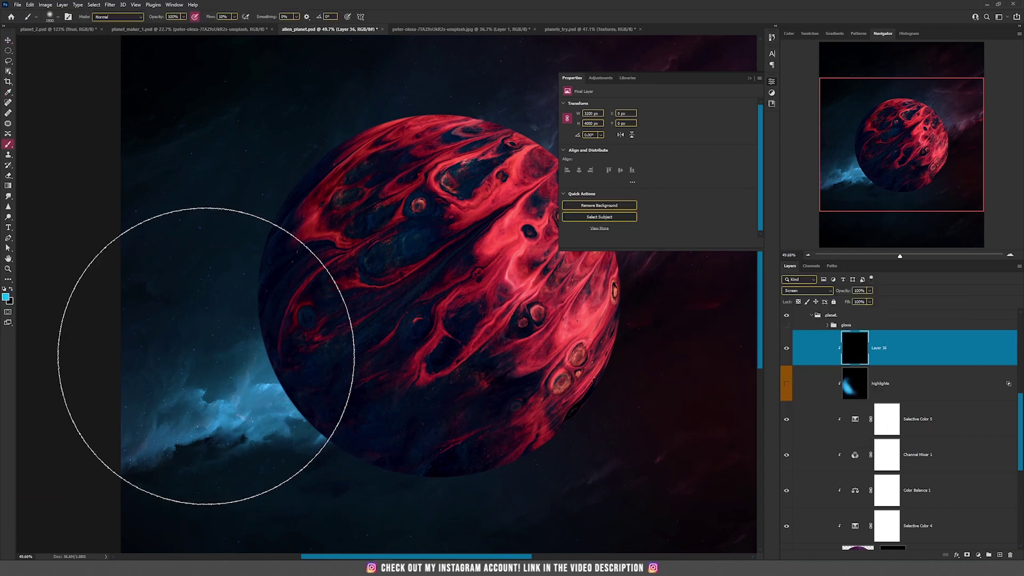
key("bracketleft")
key("bracketleft")
key("bracketleft")
mouse_move(253, 366)
left_mouse_down()
mouse_move(299, 440)
mouse_move(231, 378)
mouse_move(307, 466)
mouse_move(251, 371)
left_mouse_up()
Try lowering the opacity of the painted blue glow layer to about 45%
key("v")
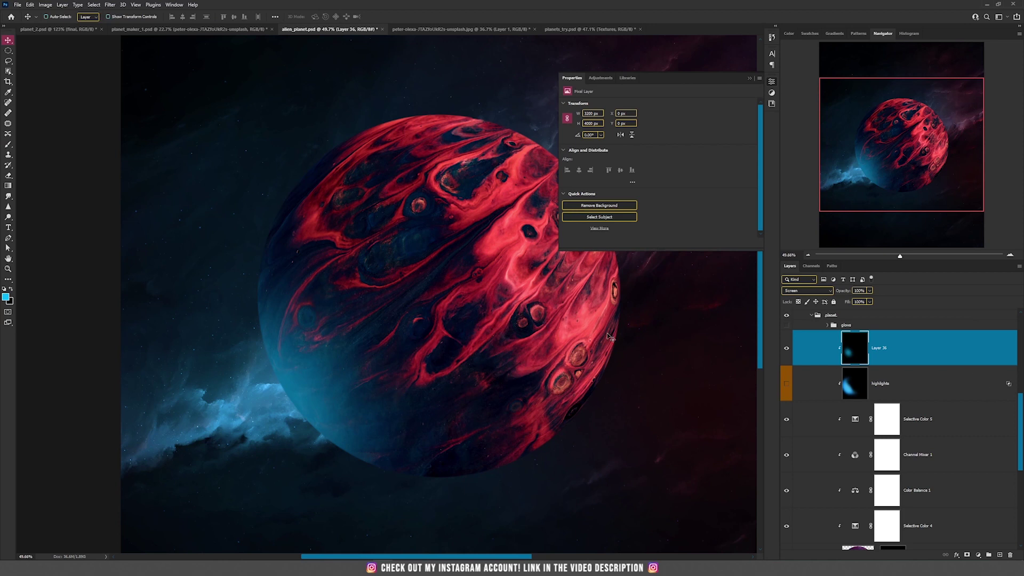
left_click(869, 290)
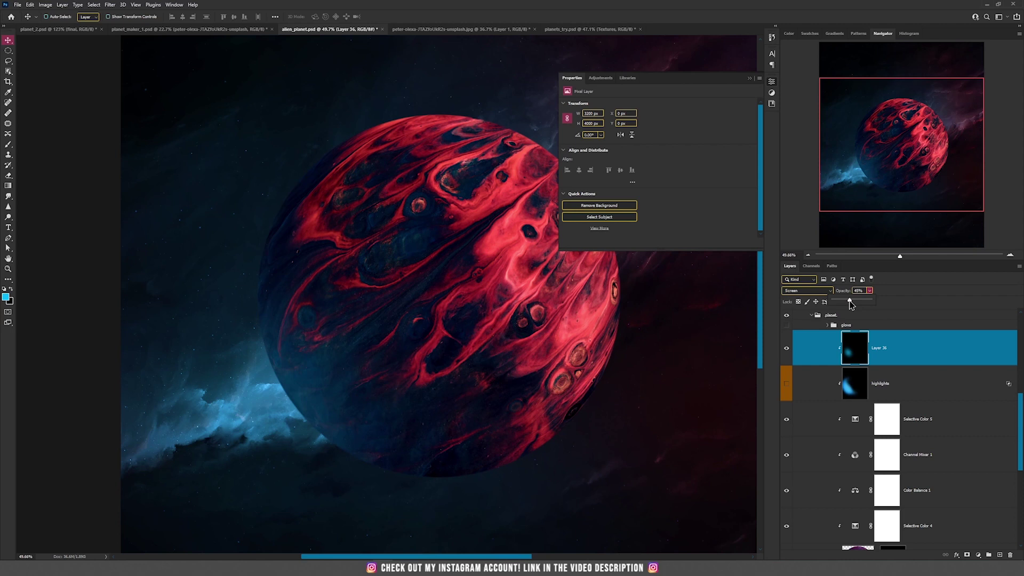
left_click_drag(850, 302, 929, 353)
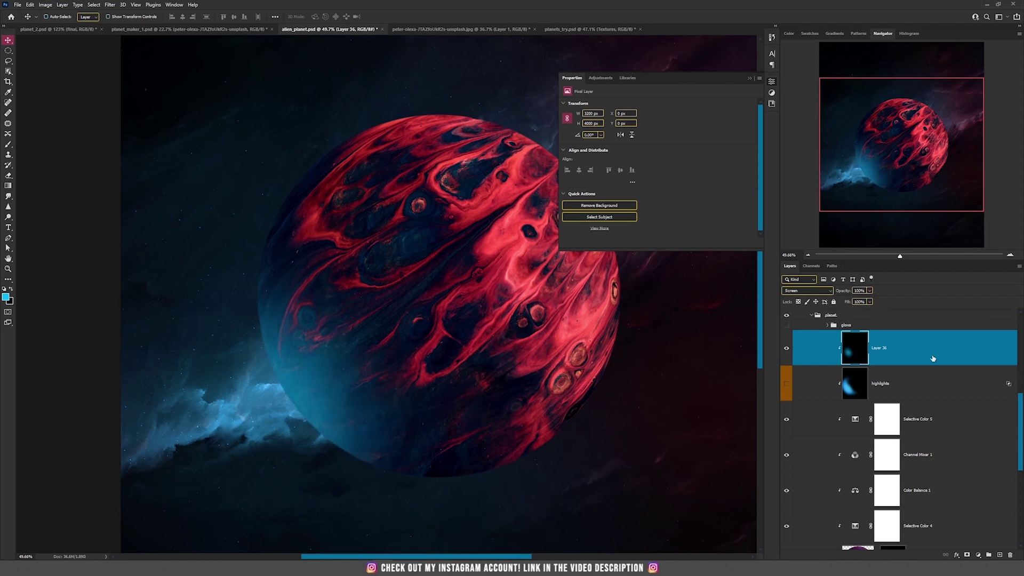
Split the black Underlying Layer slider in the glow layer's Blend If options to about 0 / 76
double_click(932, 355)
left_click_drag(663, 400, 690, 404)
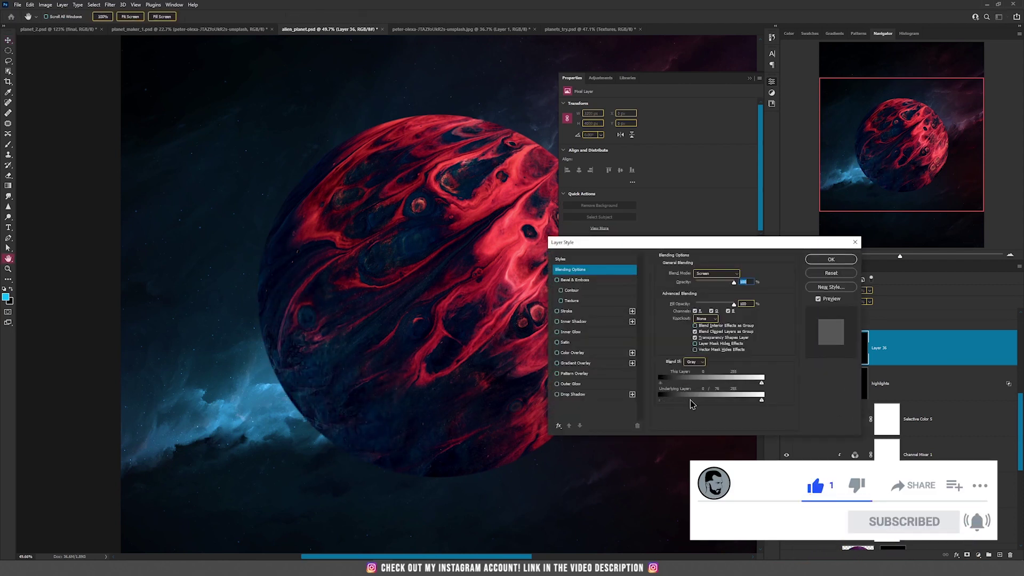
left_click(830, 259)
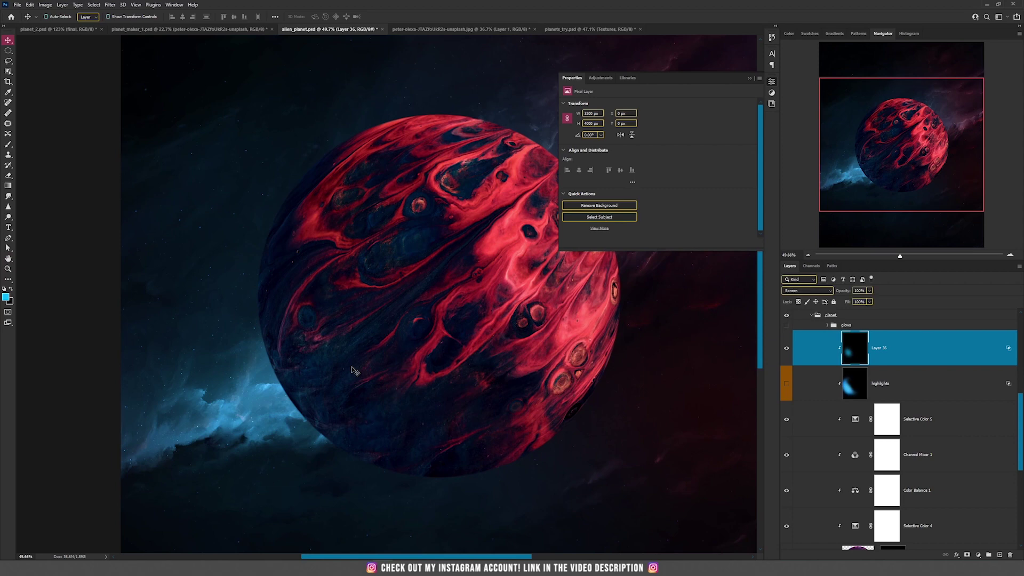
Brush more blue glow along the planet's left and lower-left edge on the blended layer
key("b")
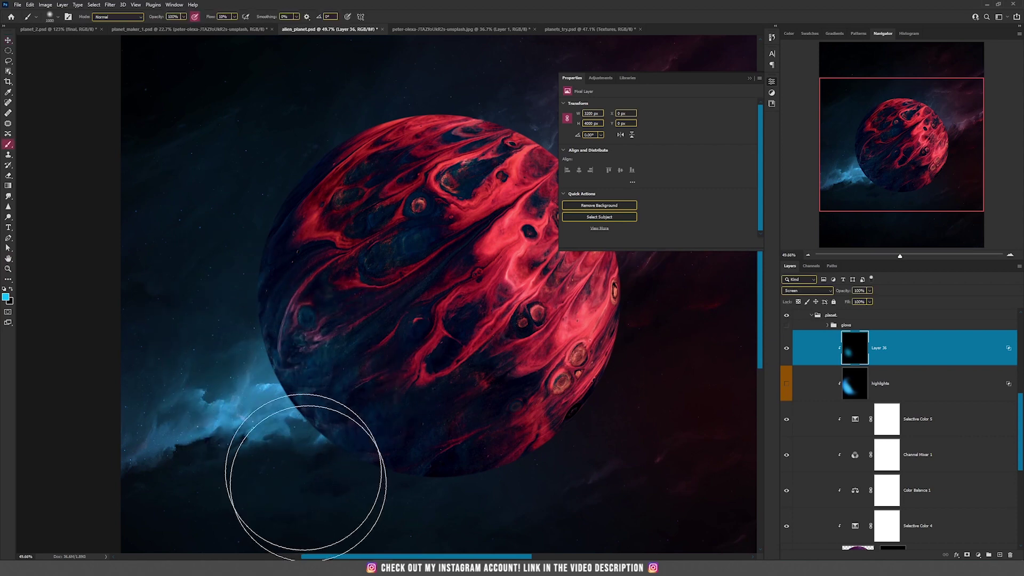
mouse_move(206, 293)
left_mouse_down()
mouse_move(223, 345)
mouse_move(313, 450)
left_mouse_up()
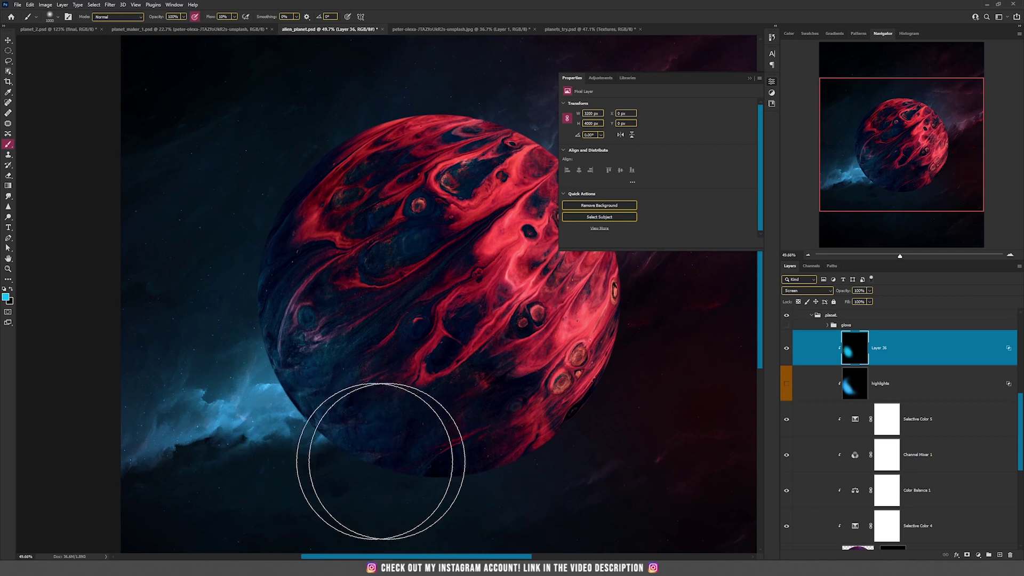
key("v")
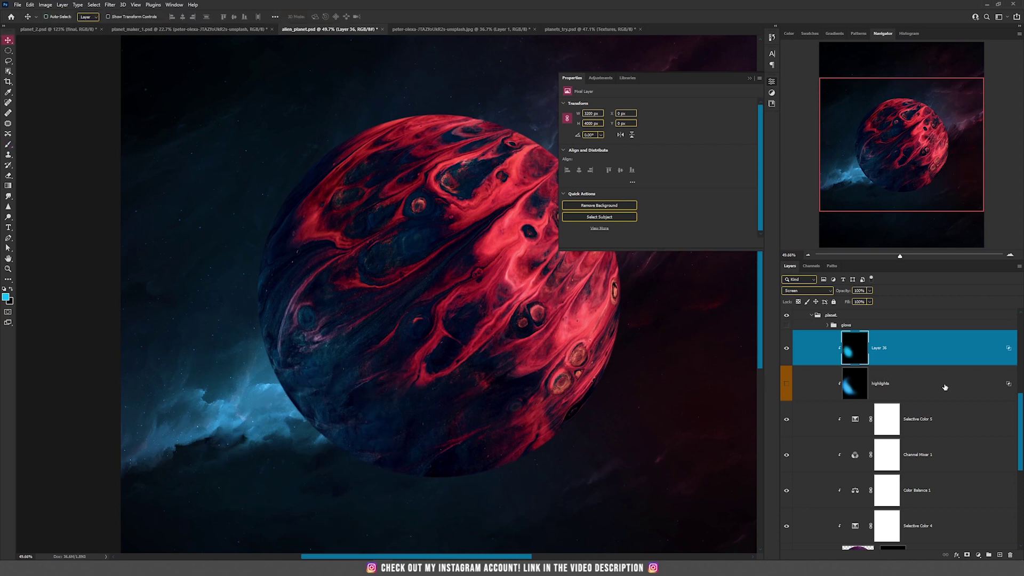
Replace the painted glow layer with the visible highlights layer and inspect the planet's surface up close
key("ctrl+e")
scroll(472, 331, "down", 3)
scroll(369, 332, "up", 3)
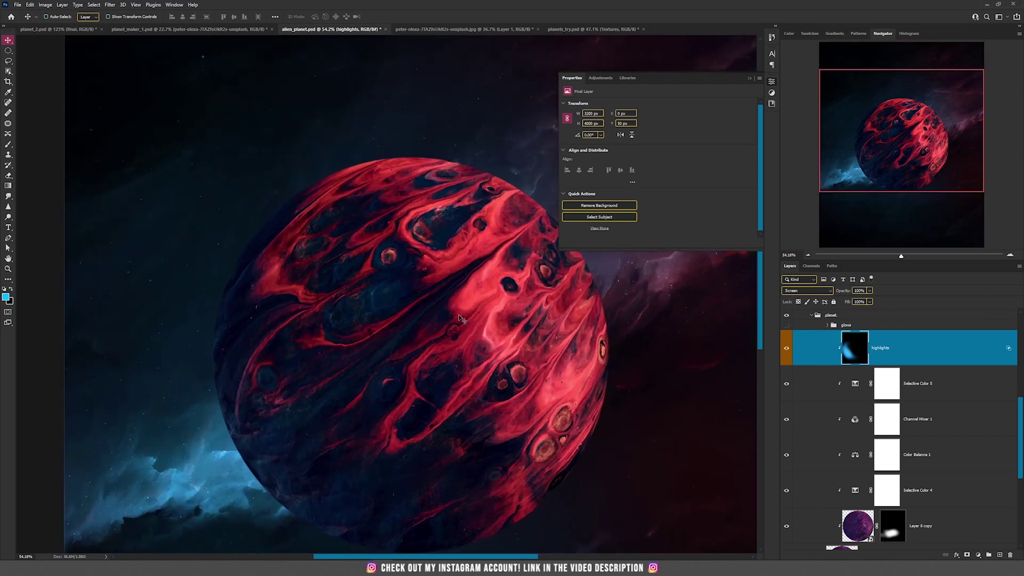
scroll(408, 322, "up", 3)
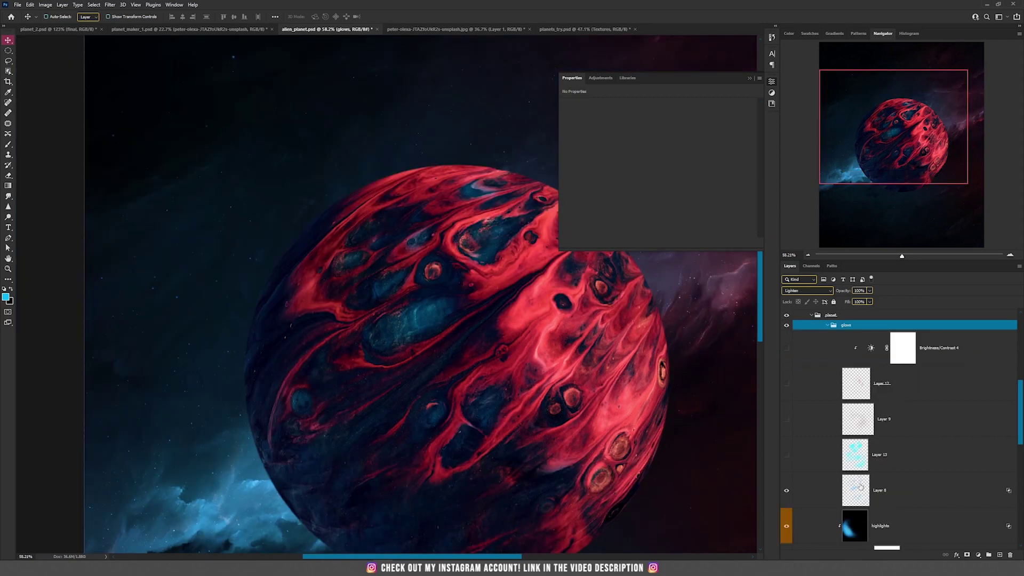
Check Layer 8's blend mode, hide that layer, and add a new layer above it set to Lighten
left_click(860, 487)
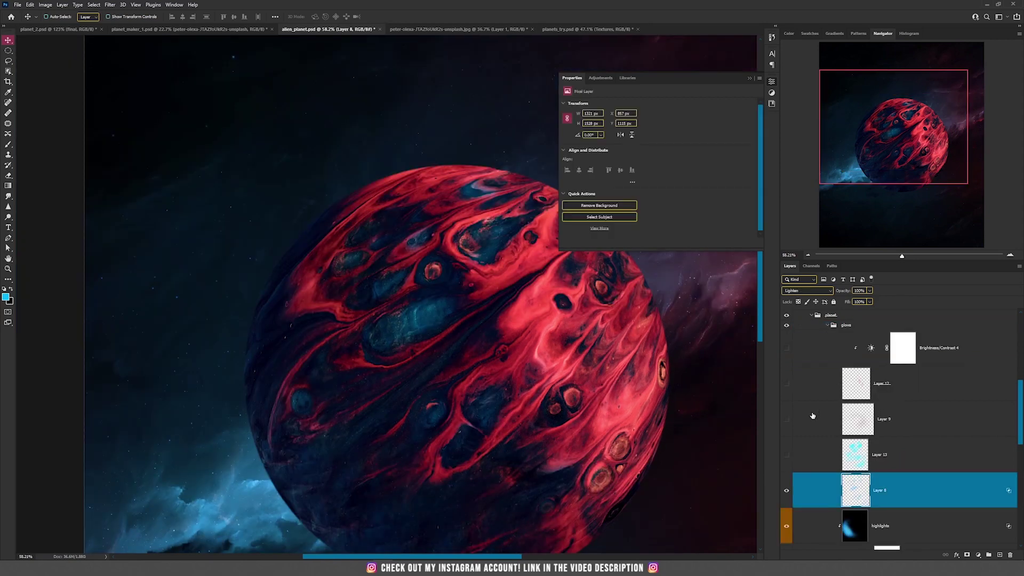
left_click(807, 290)
left_click(808, 291)
left_click(786, 490)
left_click(1000, 555)
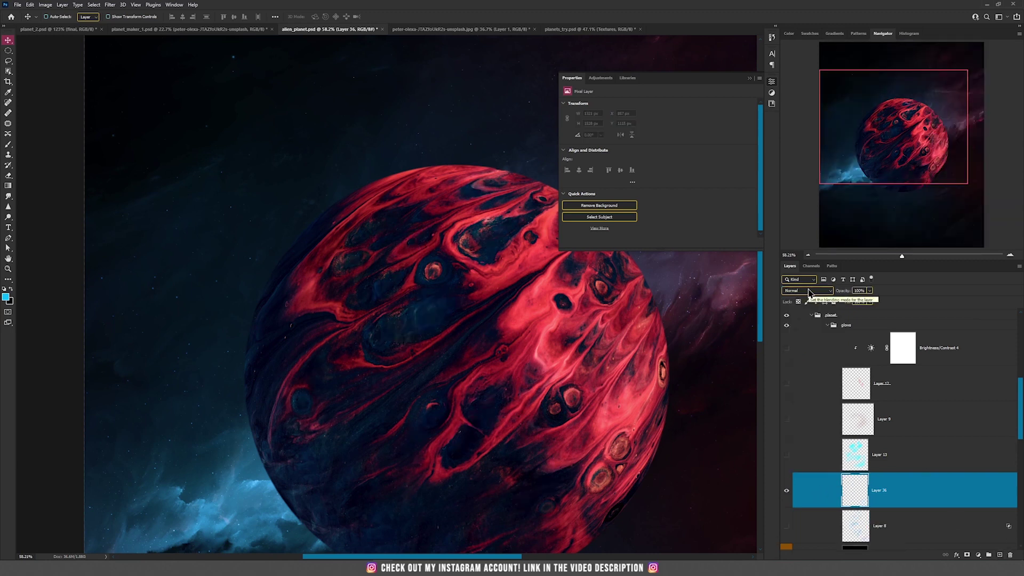
left_click(808, 290)
left_click(792, 352)
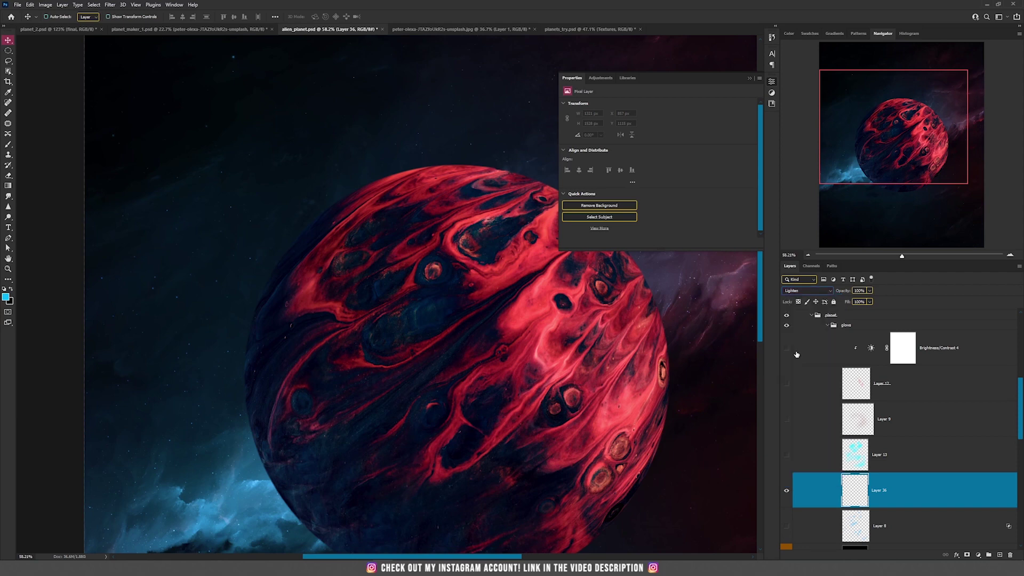
Paint soft blue spots in the planet's dark craters and split the layer's Blend If black Underlying Layer slider to about 0 / 73
key("b")
mouse_move(432, 316)
left_mouse_down()
mouse_move(400, 320)
mouse_move(422, 309)
mouse_move(434, 309)
mouse_move(397, 324)
left_mouse_up()
left_click_drag(482, 247, 489, 235)
left_click_drag(408, 266, 383, 283)
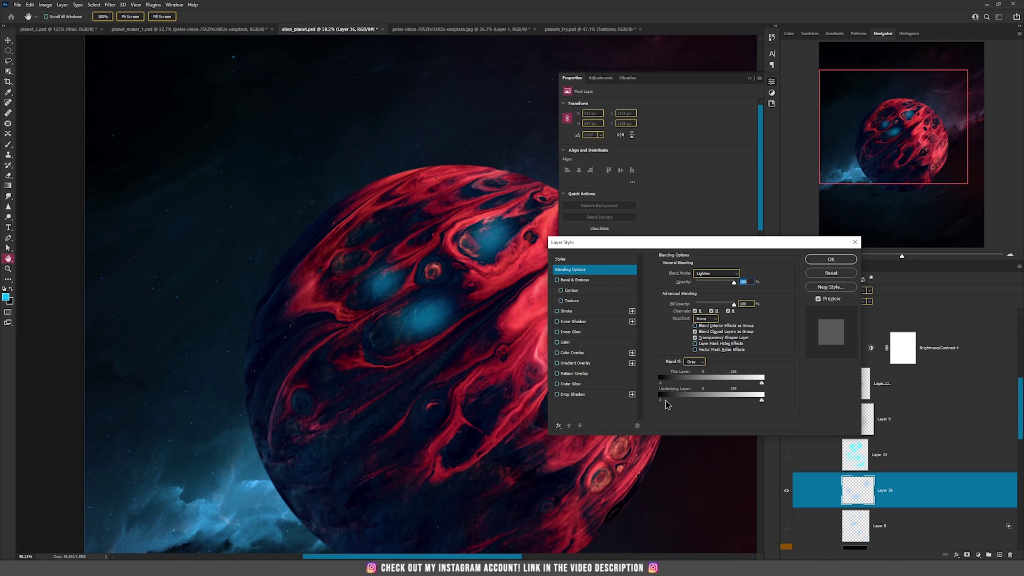
left_click_drag(664, 401, 690, 403)
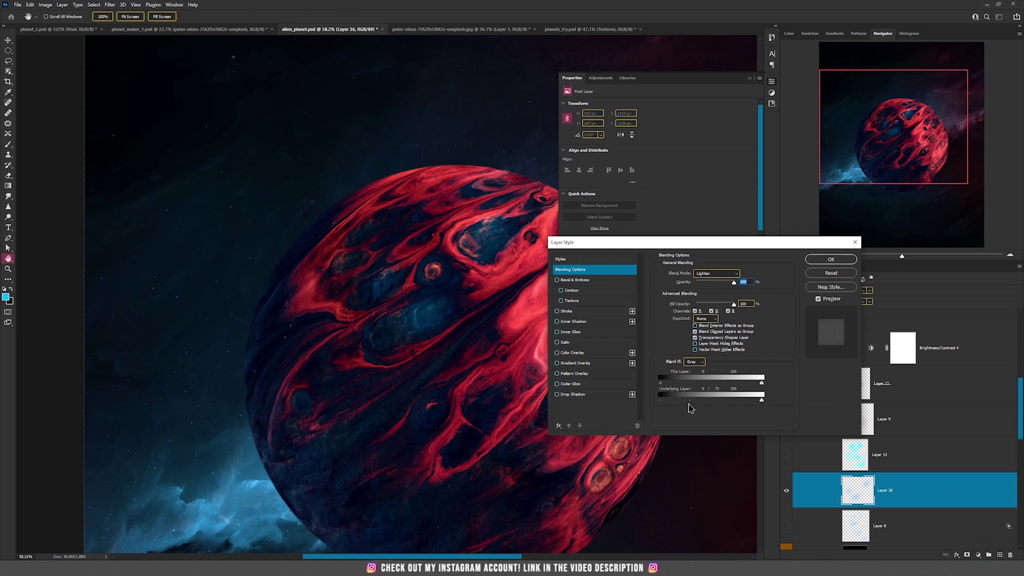
key("Return")
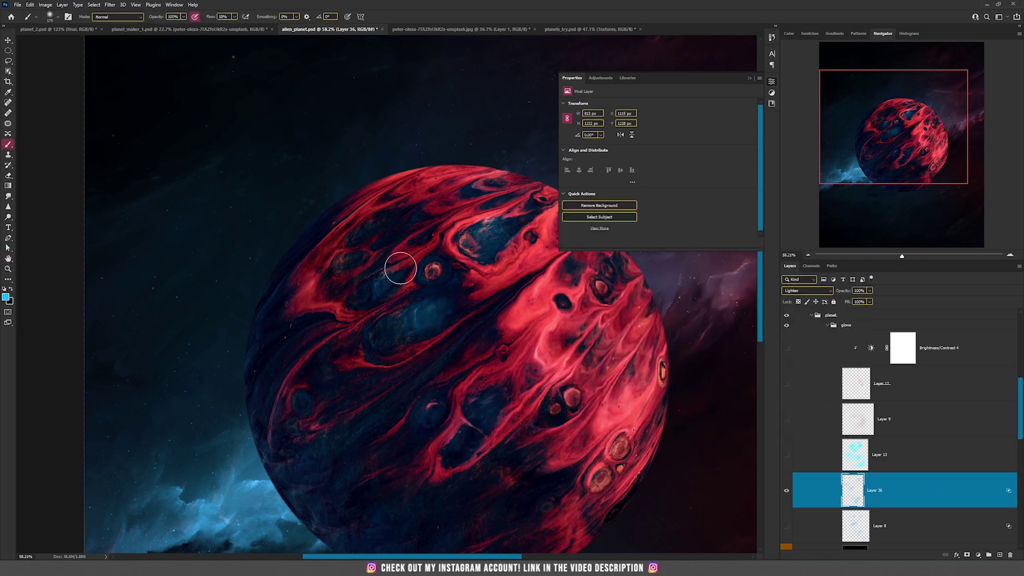
Paint blue glow with a smaller brush into the remaining dark craters and patches across the planet
left_click_drag(484, 245, 494, 234)
key("bracketleft")
key("bracketleft")
key("bracketleft")
key("bracketleft")
left_click_drag(362, 234, 375, 226)
left_click_drag(344, 261, 354, 260)
mouse_move(419, 216)
left_mouse_down()
mouse_move(302, 411)
mouse_move(295, 405)
left_mouse_up()
mouse_move(489, 403)
left_mouse_down()
mouse_move(454, 455)
mouse_move(552, 493)
mouse_move(566, 479)
mouse_move(555, 403)
left_mouse_up()
left_click(554, 405)
mouse_move(357, 263)
left_mouse_down()
mouse_move(363, 226)
mouse_move(418, 216)
mouse_move(440, 231)
mouse_move(511, 222)
mouse_move(470, 189)
left_mouse_up()
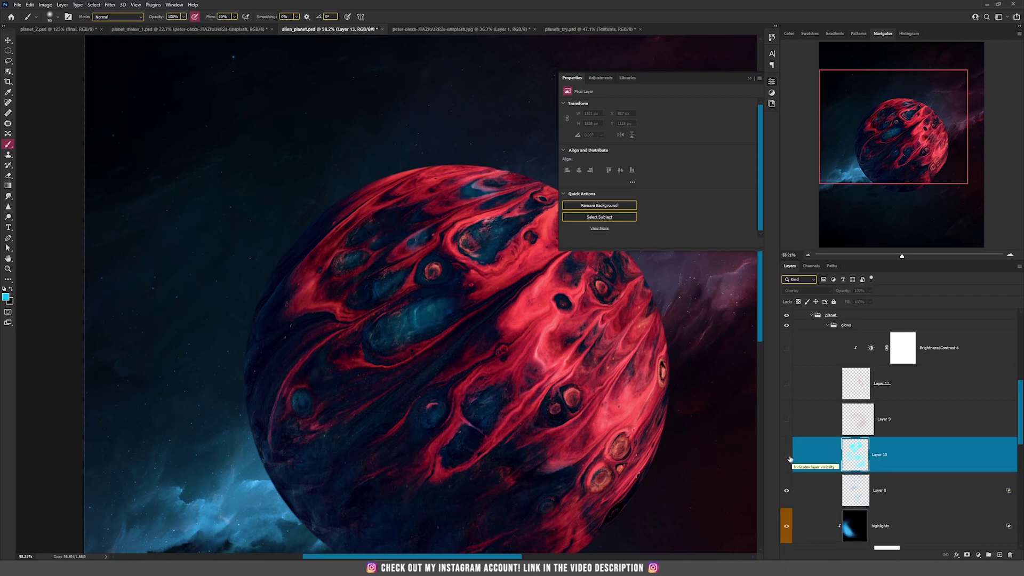
Add a new layer above Layer 13 and set its blend mode to Overlay
left_click(999, 555)
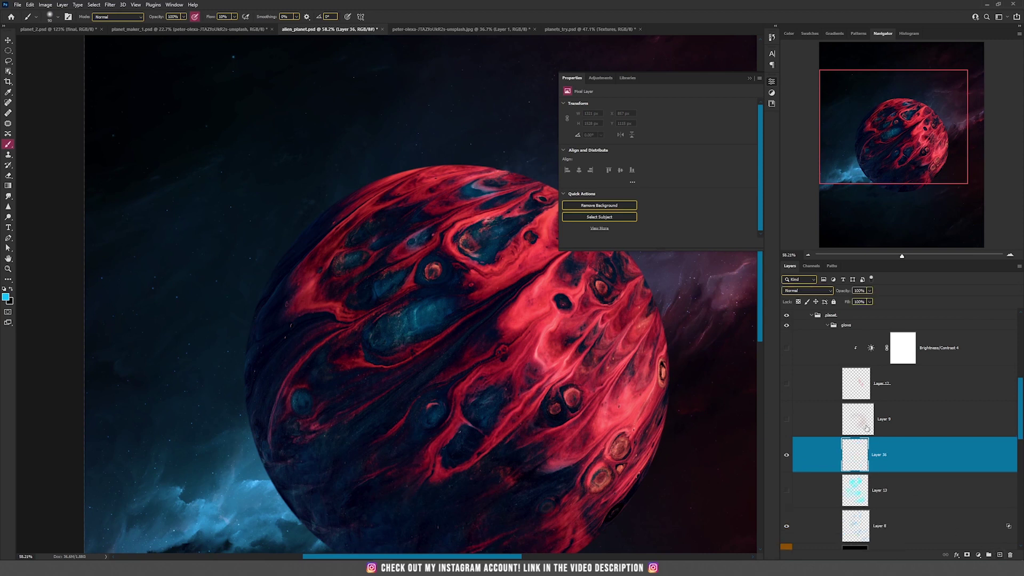
left_click(798, 292)
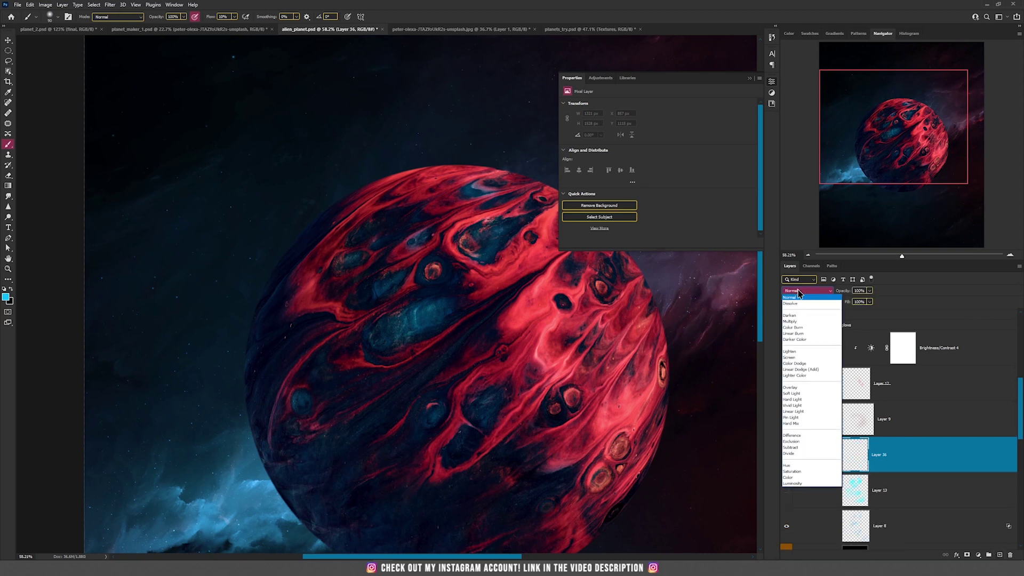
left_click(792, 387)
Paint blue over the planet's craters and dark patches on the Overlay layer with a larger brush to intensify their glow
left_click(298, 401)
key("bracketright")
key("bracketright")
key("bracketright")
key("bracketright")
key("bracketright")
left_click(301, 402)
left_click(438, 410)
left_click(487, 406)
left_click(462, 447)
mouse_move(446, 334)
left_mouse_down()
mouse_move(382, 329)
mouse_move(386, 288)
mouse_move(346, 268)
mouse_move(506, 232)
mouse_move(427, 237)
mouse_move(509, 515)
mouse_move(435, 283)
left_mouse_up()
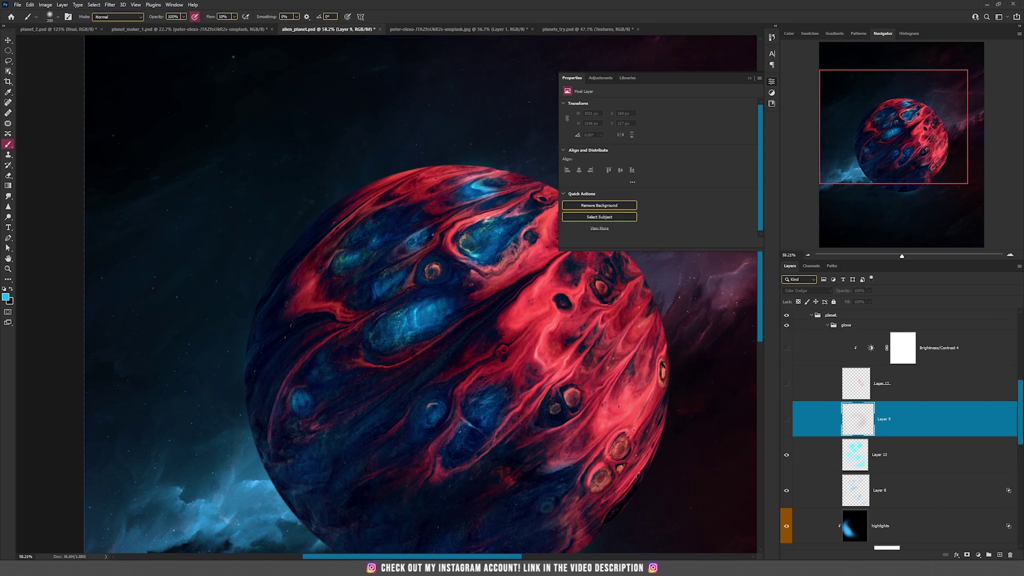
Add a new layer above Layer 9 and set its blend mode to Color Dodge
left_click(1000, 555)
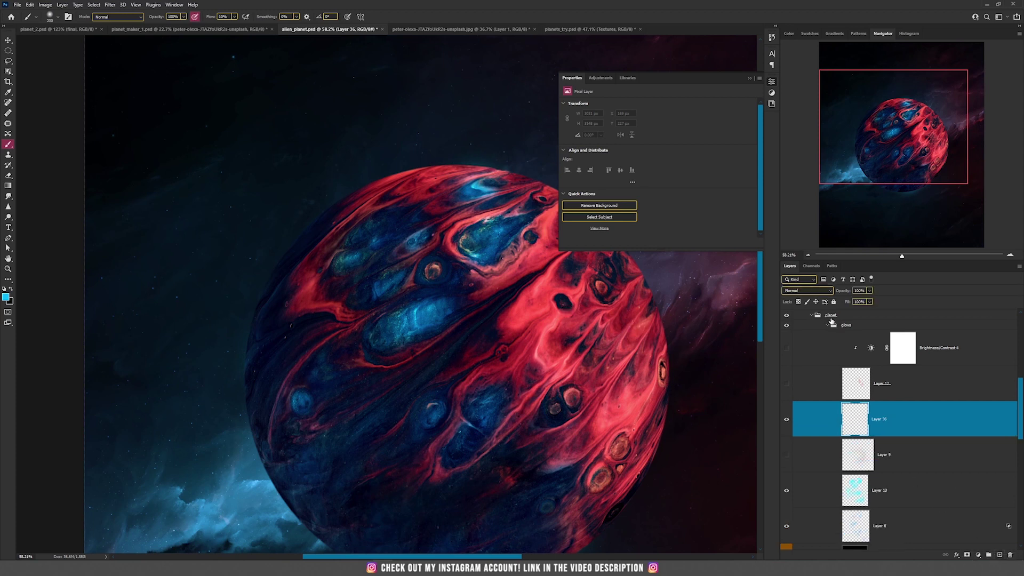
left_click(794, 291)
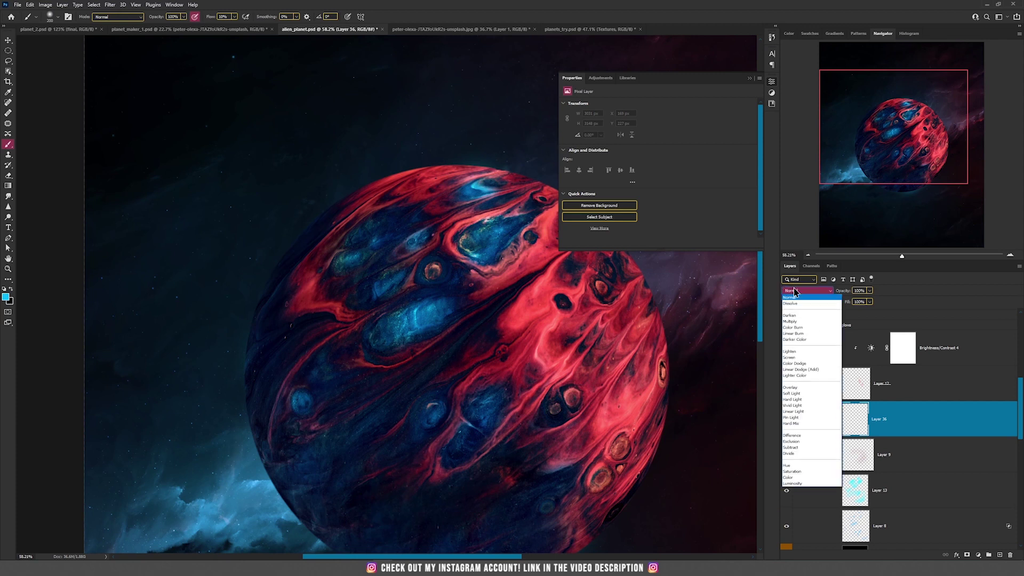
left_click(795, 363)
Change the foreground colour to bright red for the Brush tool and collapse the Properties panel covering the planet
left_click(6, 297)
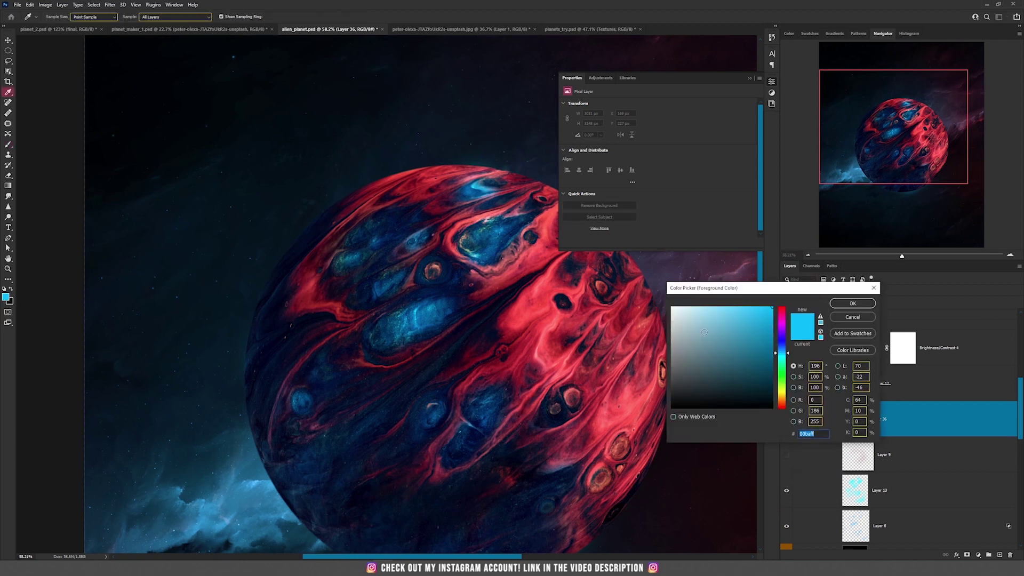
left_click(782, 315)
left_click(853, 303)
key("b")
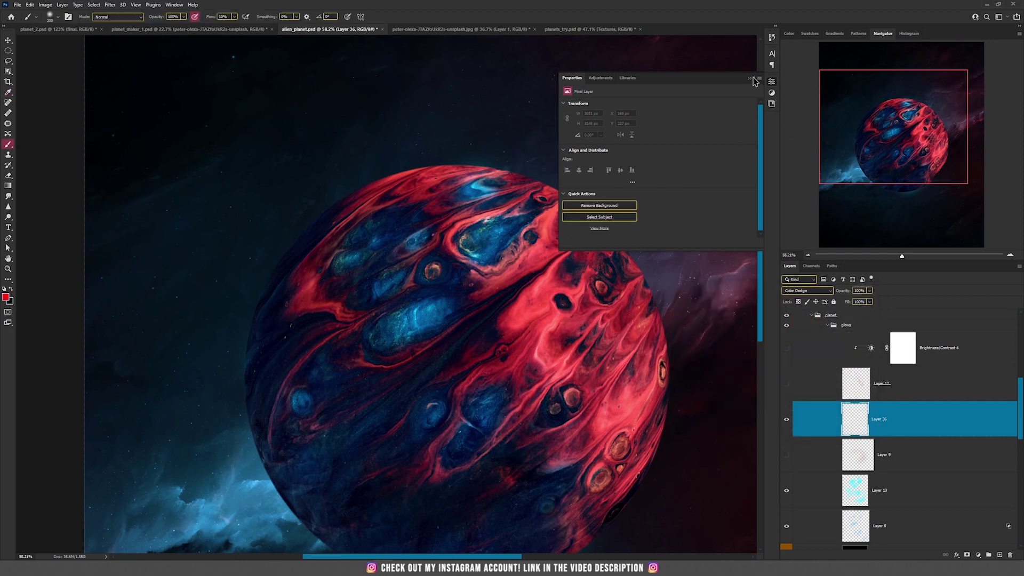
left_click(752, 79)
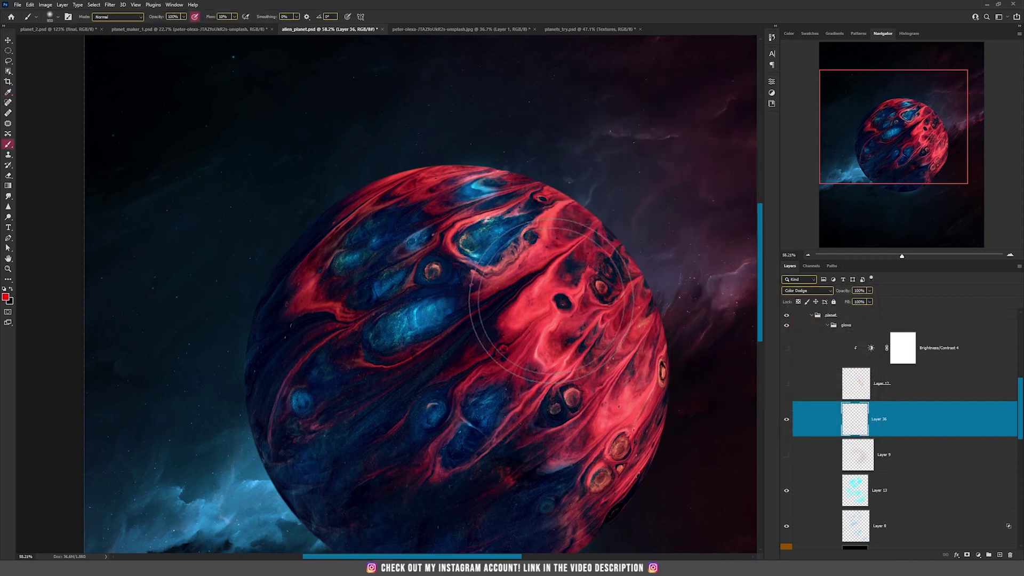
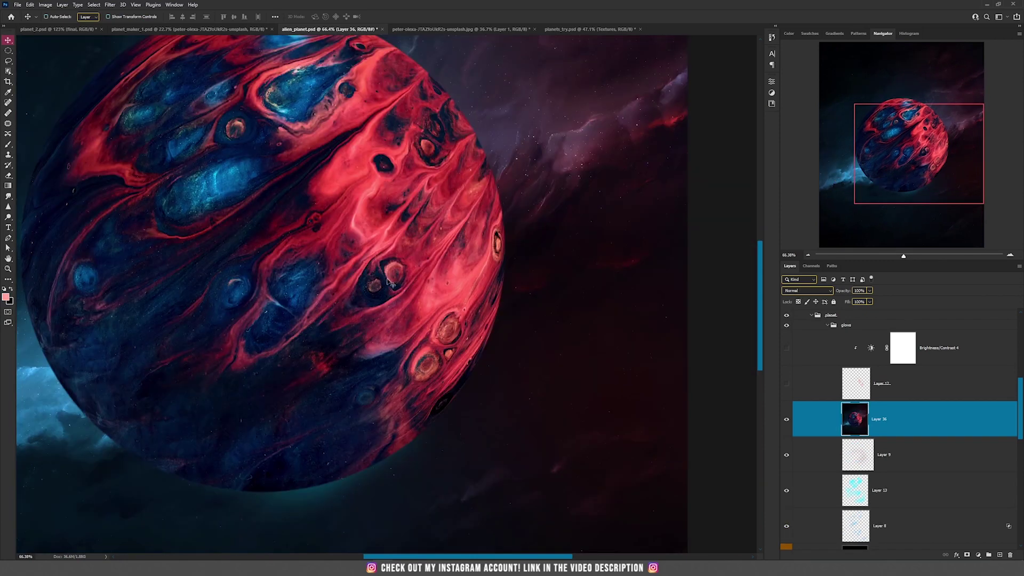
scroll(483, 319, "down", 8)
left_click_drag(421, 303, 417, 351)
key("ctrl+z")
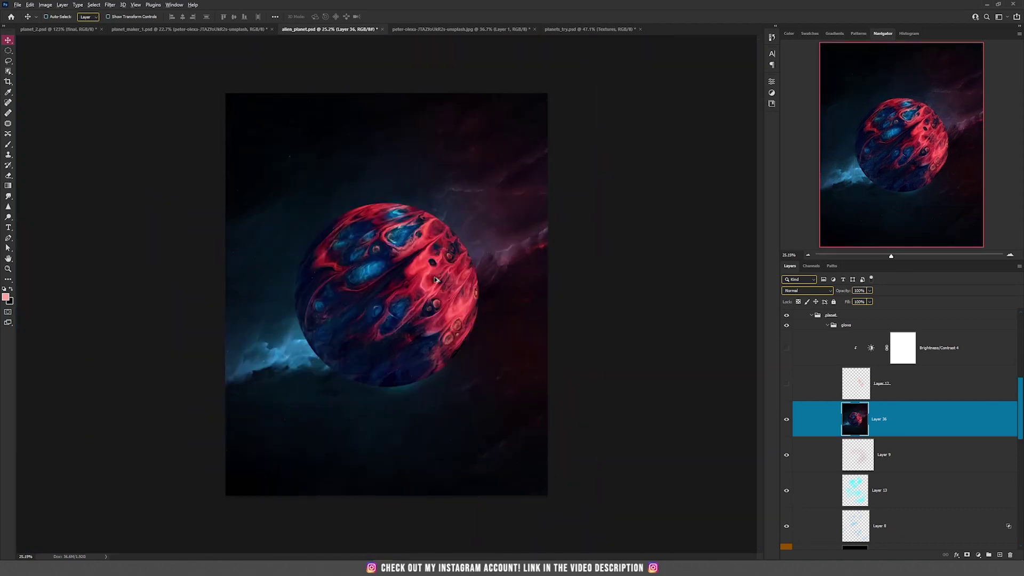
Select the planet's bright pink highlights with Color Range at 43 fuzziness, sampling the light streak on its red side
scroll(434, 279, "up", 10)
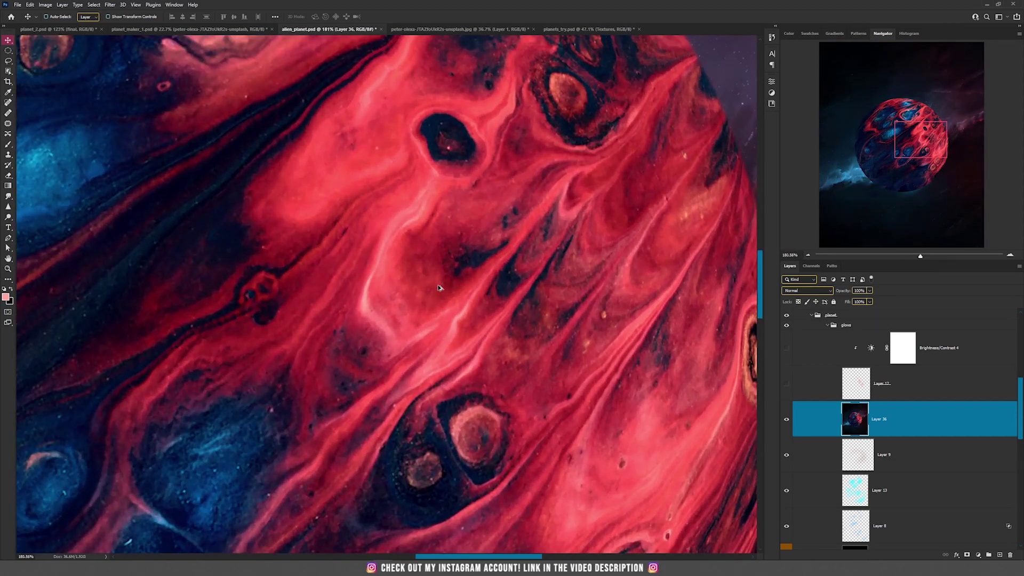
left_click_drag(438, 288, 357, 290)
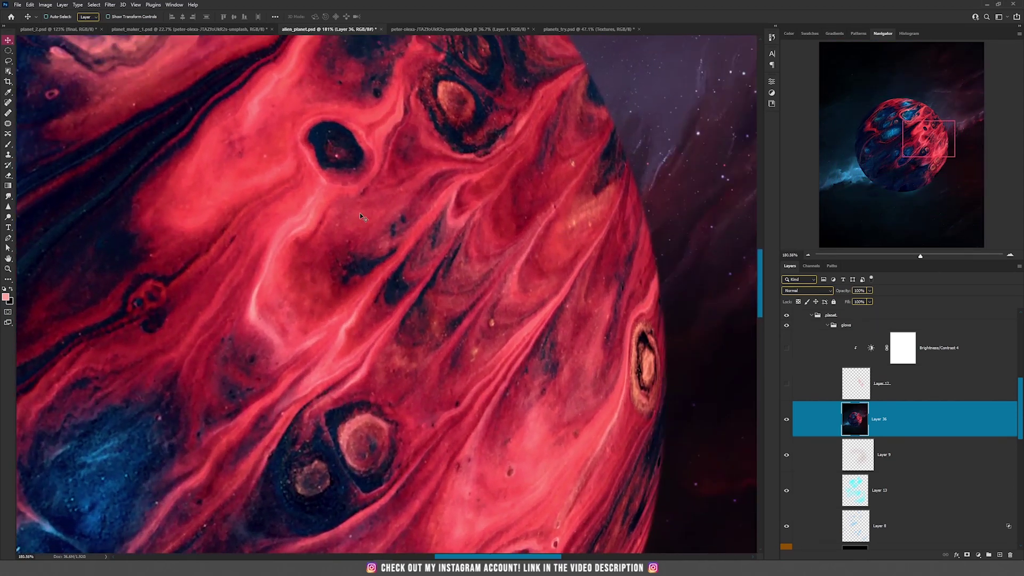
scroll(373, 285, "down", 1)
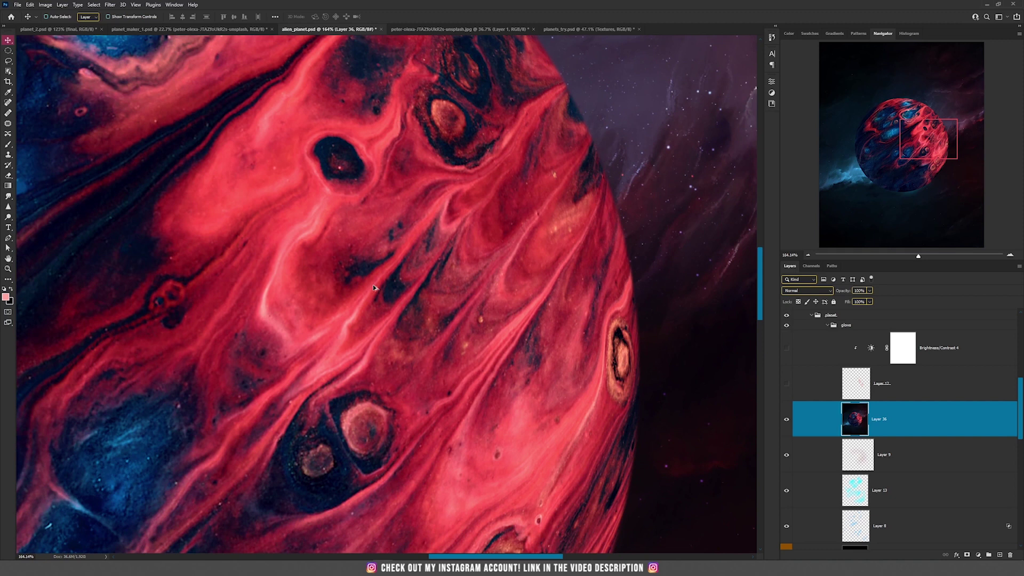
left_click(110, 5)
mouse_move(95, 5)
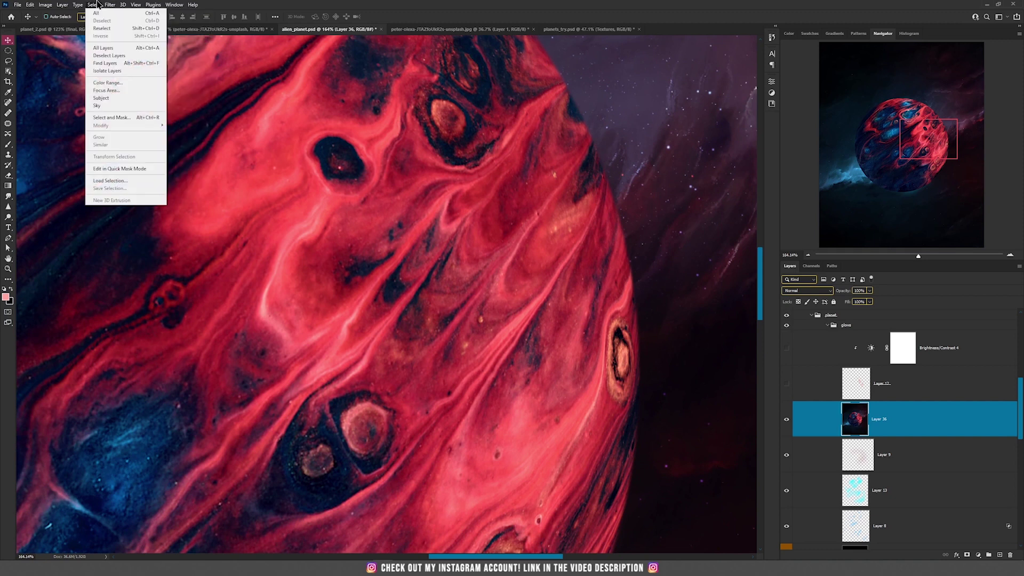
left_click(114, 84)
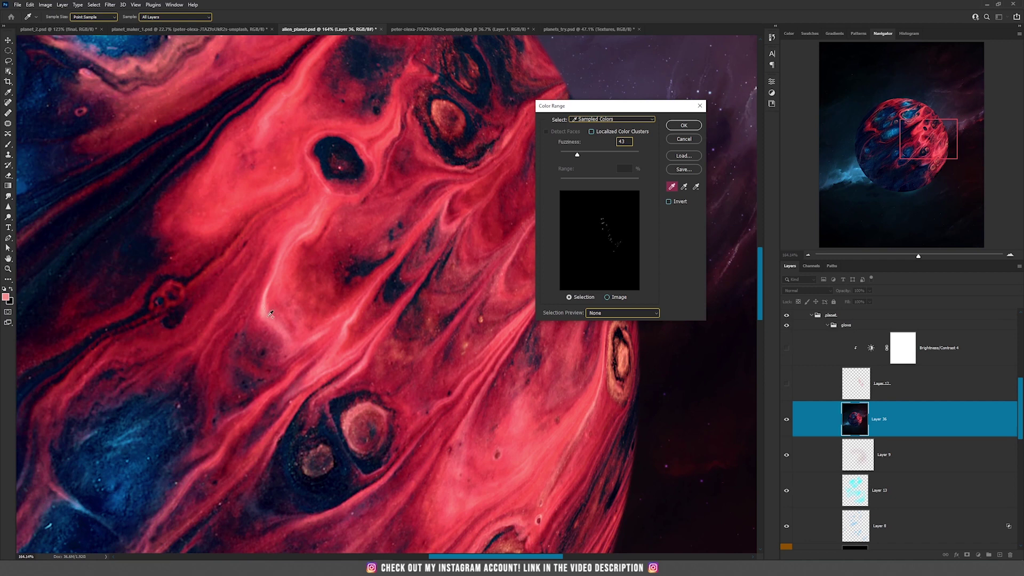
left_click(271, 315)
left_click(684, 125)
Add a layer mask to Layer 36 from the selection so that only the planet's highlights remain on it
scroll(443, 244, "down", 5)
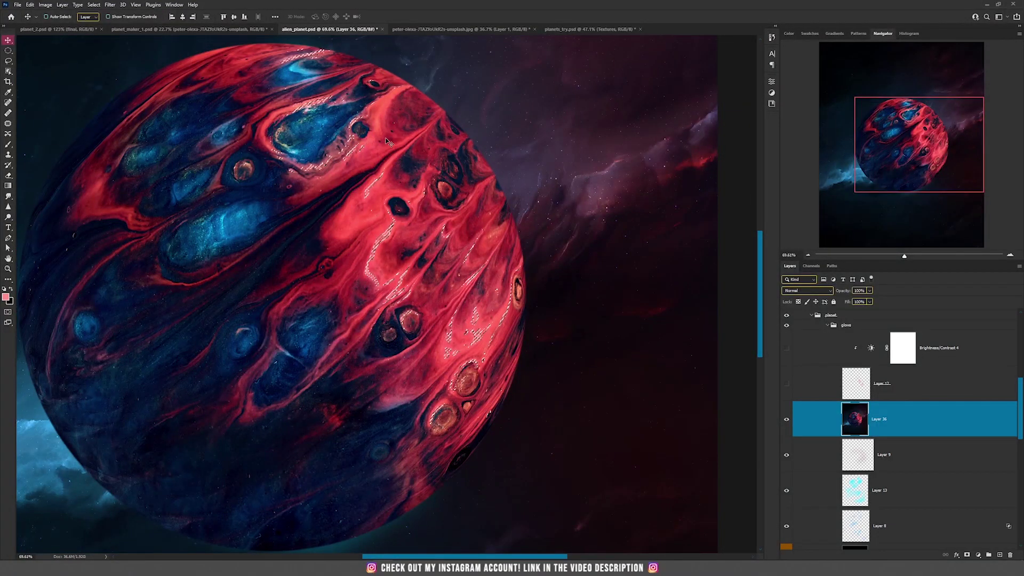
left_click(967, 555)
left_click_drag(447, 259, 392, 318)
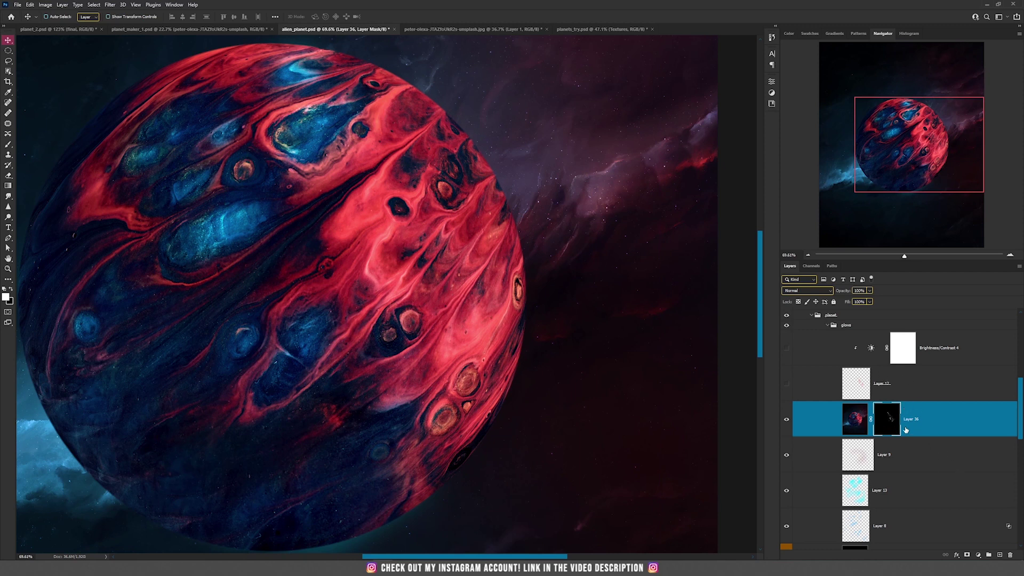
Add a Brightness/Contrast adjustment layer clipped to the masked Layer 36 and raise its brightness
left_click(978, 556)
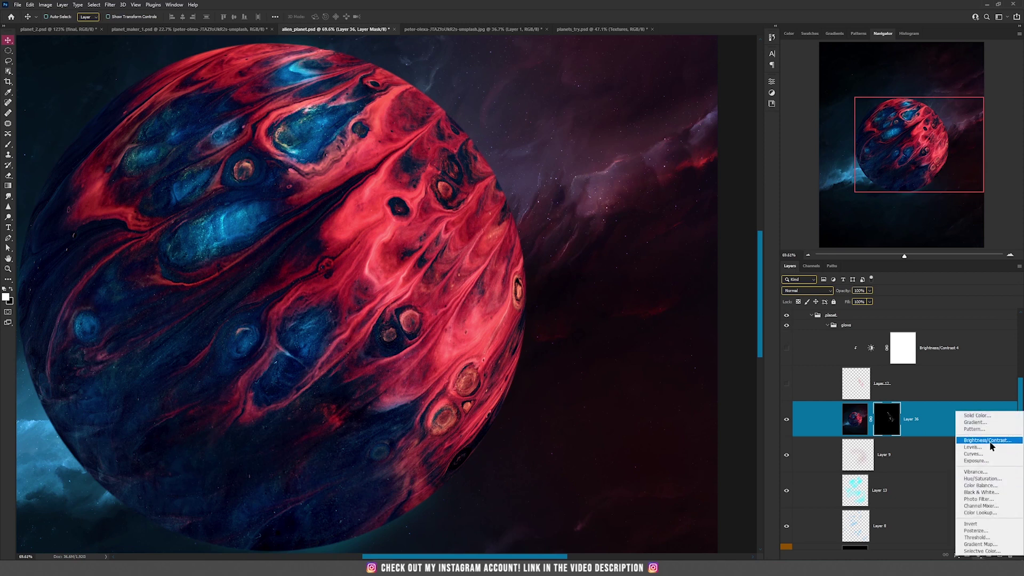
left_click(990, 440)
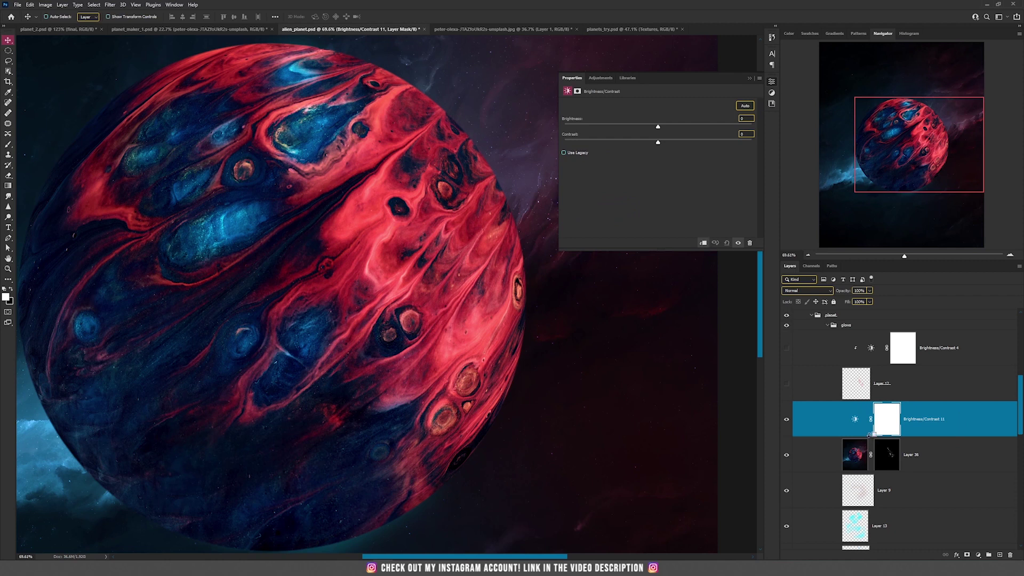
left_click(870, 435, "alt")
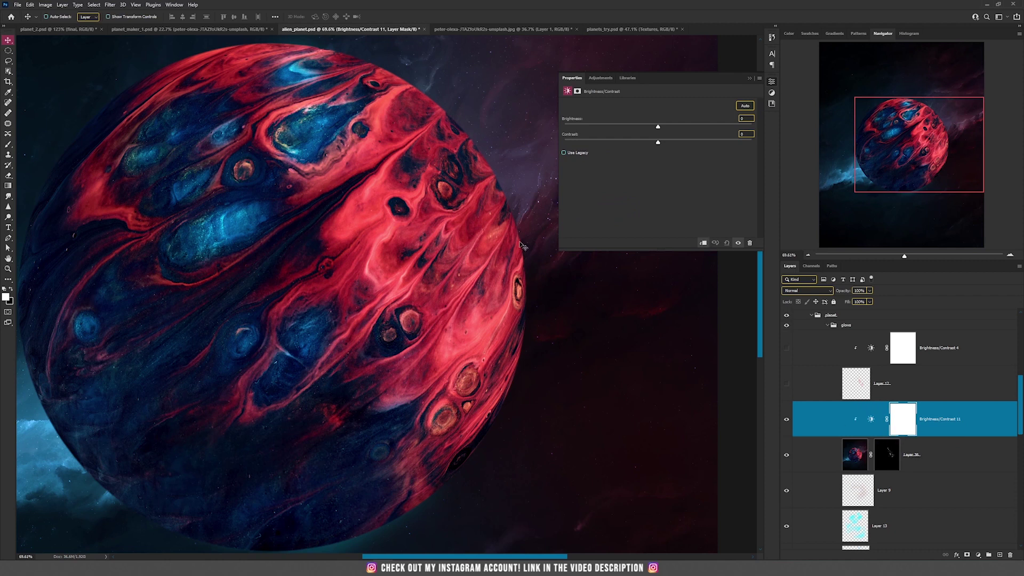
left_click_drag(688, 127, 722, 128)
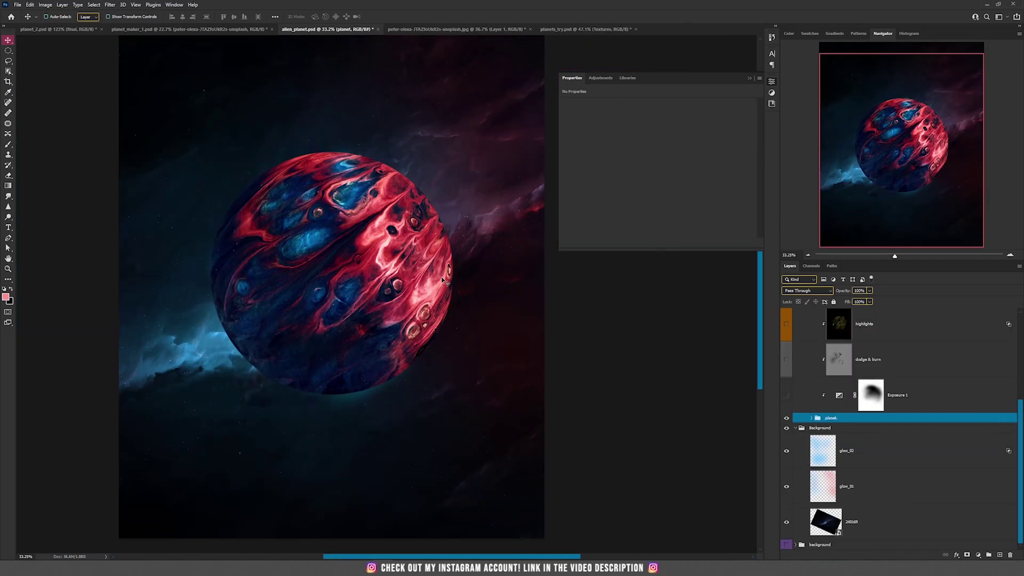
Collapse the Background group, add an Exposure adjustment layer above Exposure 1 and lower its exposure to about -3
scroll(306, 247, "up", 2)
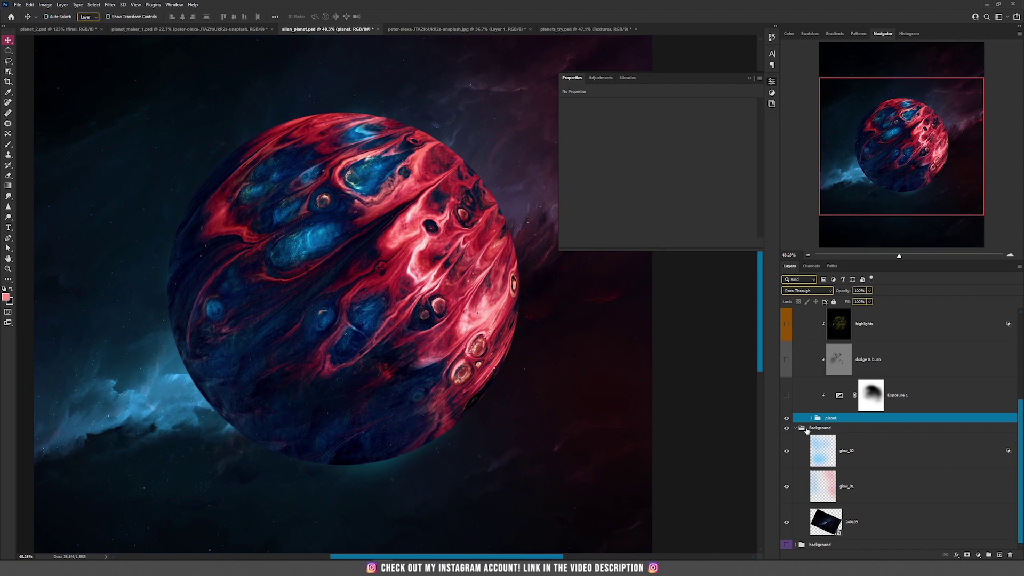
left_click(798, 430)
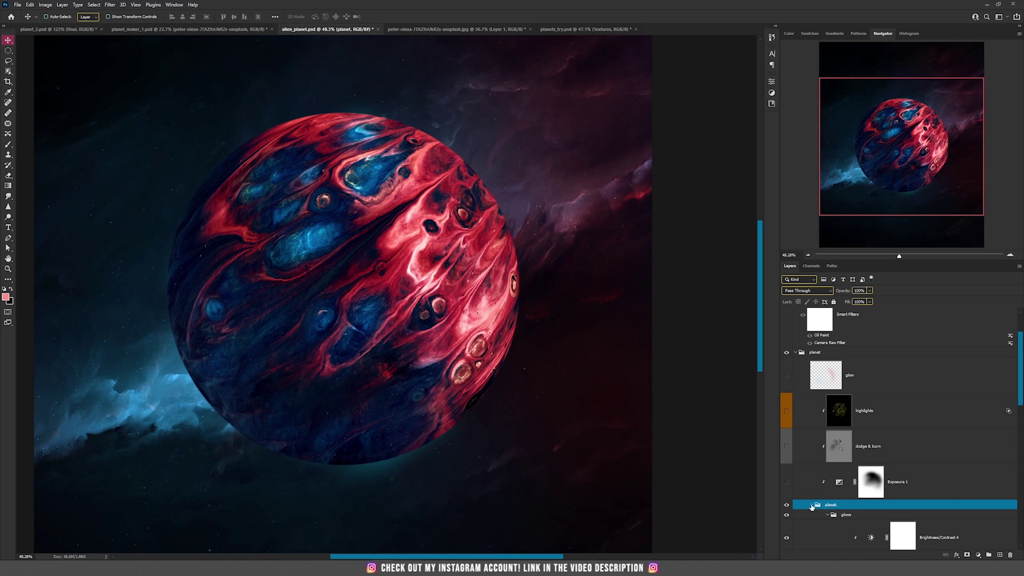
left_click(811, 505)
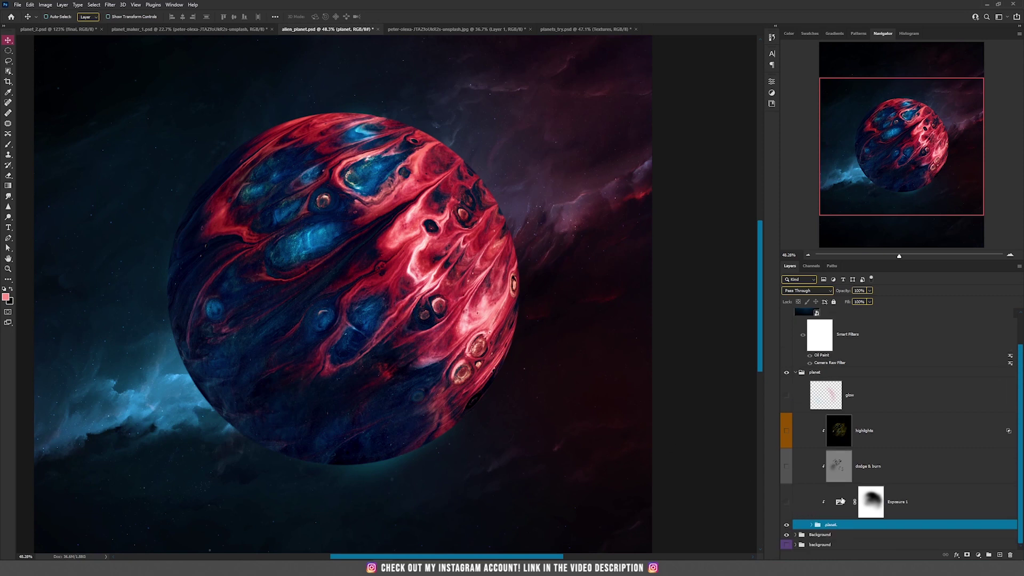
left_click(926, 516)
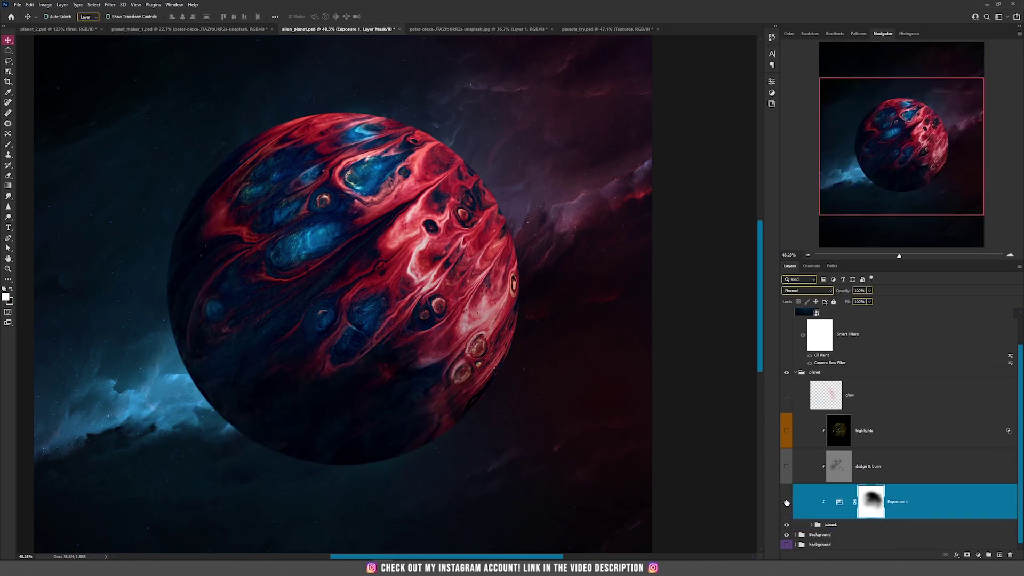
left_click(978, 555)
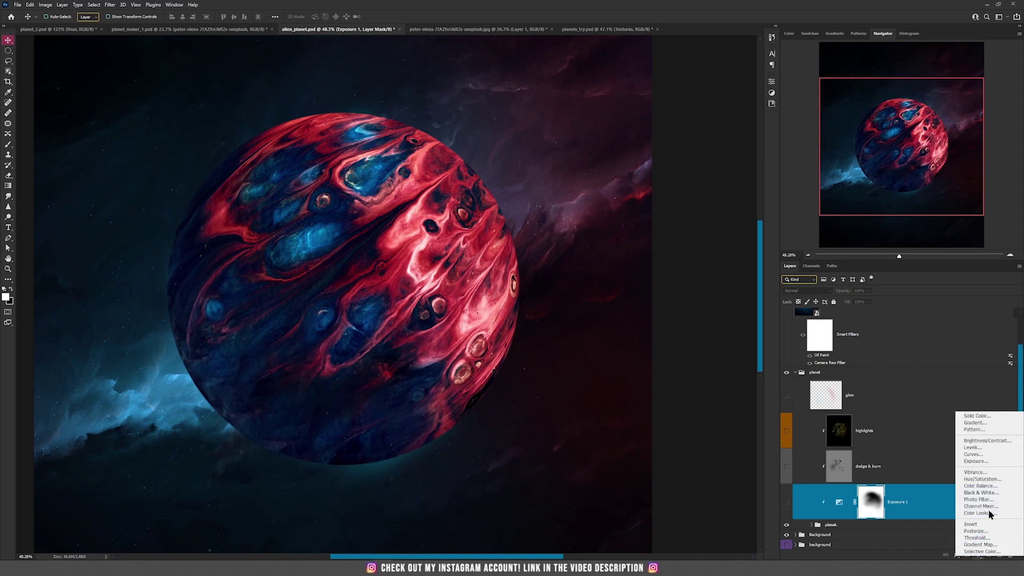
left_click(991, 462)
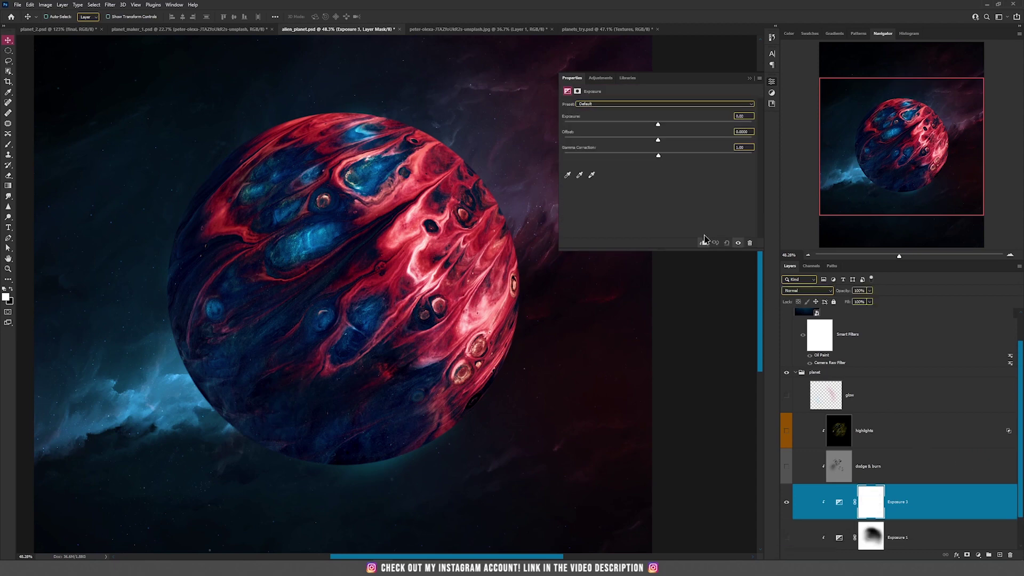
left_click_drag(640, 125, 617, 121)
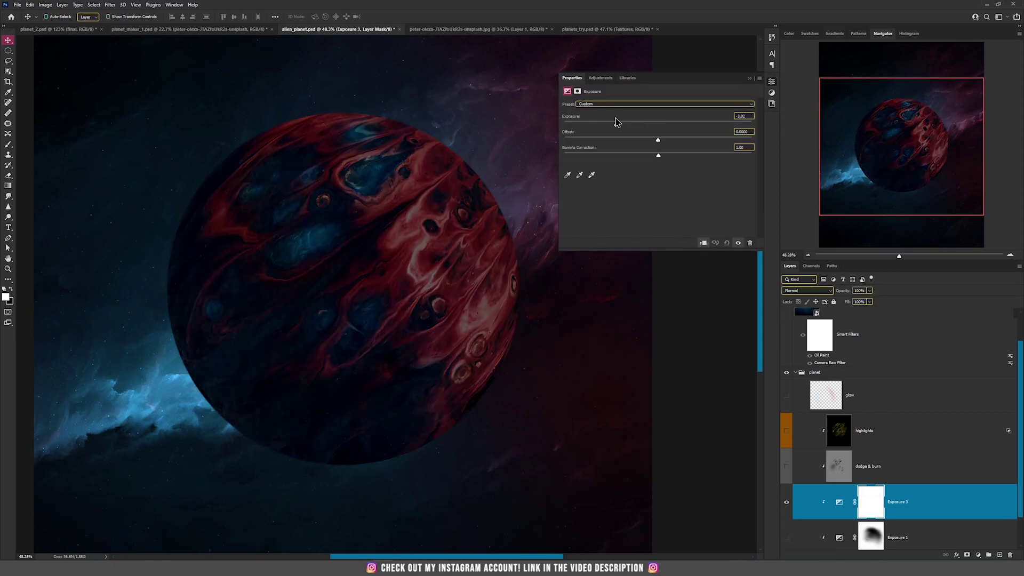
Paint black with a large soft brush on the Exposure 3 mask to bring back the planet's lit upper and right areas
left_click(874, 508)
key("b")
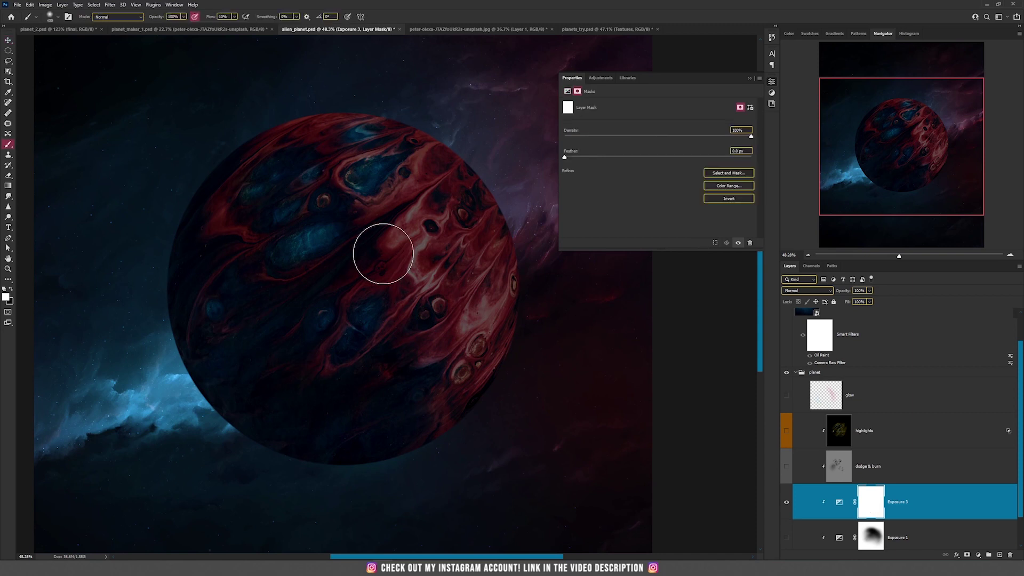
key("bracketright")
key("bracketright")
key("bracketright")
key("bracketright")
key("bracketright")
key("bracketright")
key("bracketright")
key("bracketright")
key("bracketright")
mouse_move(286, 143)
left_mouse_down()
mouse_move(269, 155)
mouse_move(461, 216)
mouse_move(523, 295)
mouse_move(514, 354)
mouse_move(422, 247)
mouse_move(224, 144)
mouse_move(414, 229)
mouse_move(383, 259)
mouse_move(219, 110)
mouse_move(253, 176)
left_mouse_up()
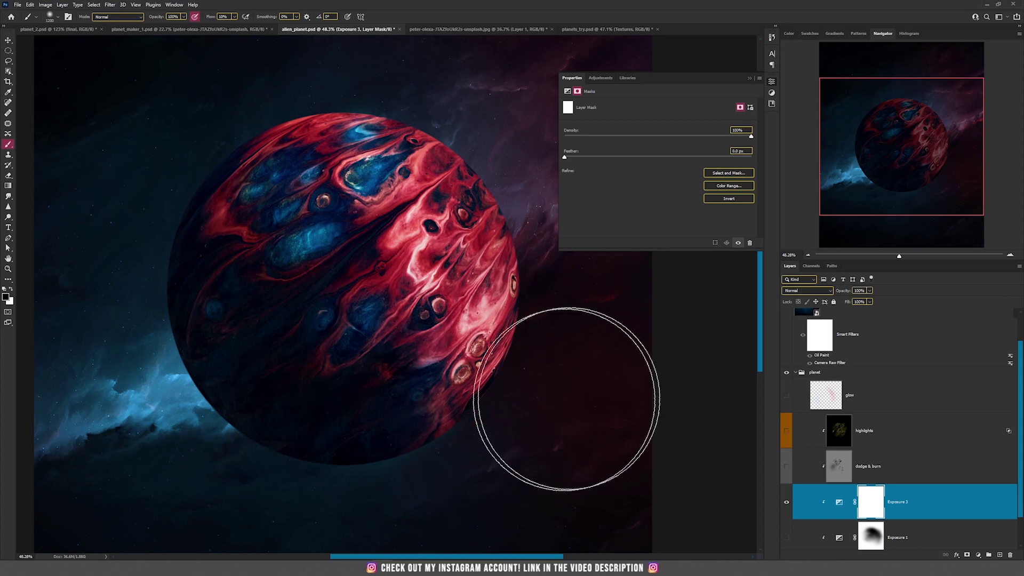
Delete the Exposure 3 adjustment layer and show the Exposure 1 layer in its place
key("v")
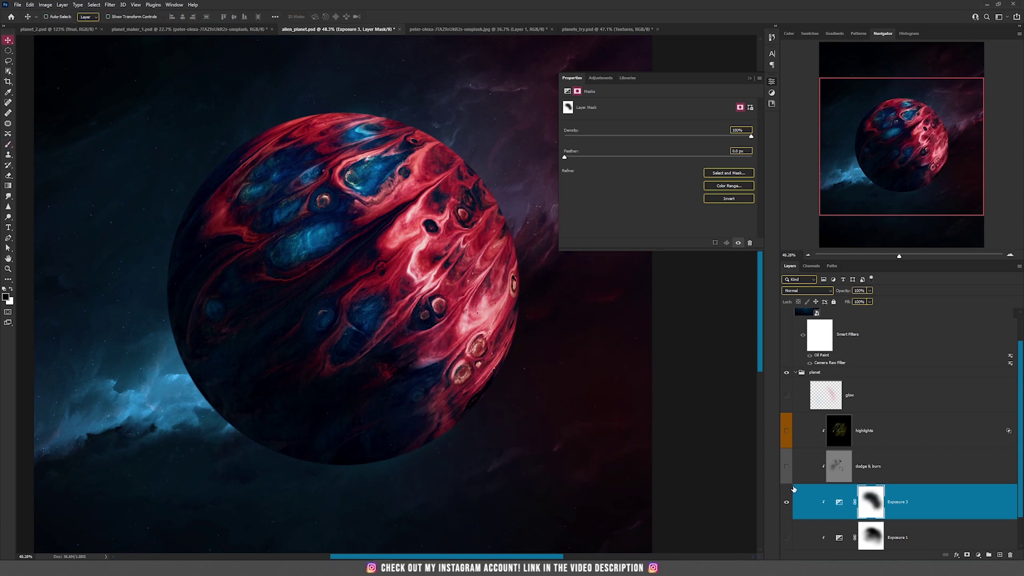
key("Delete")
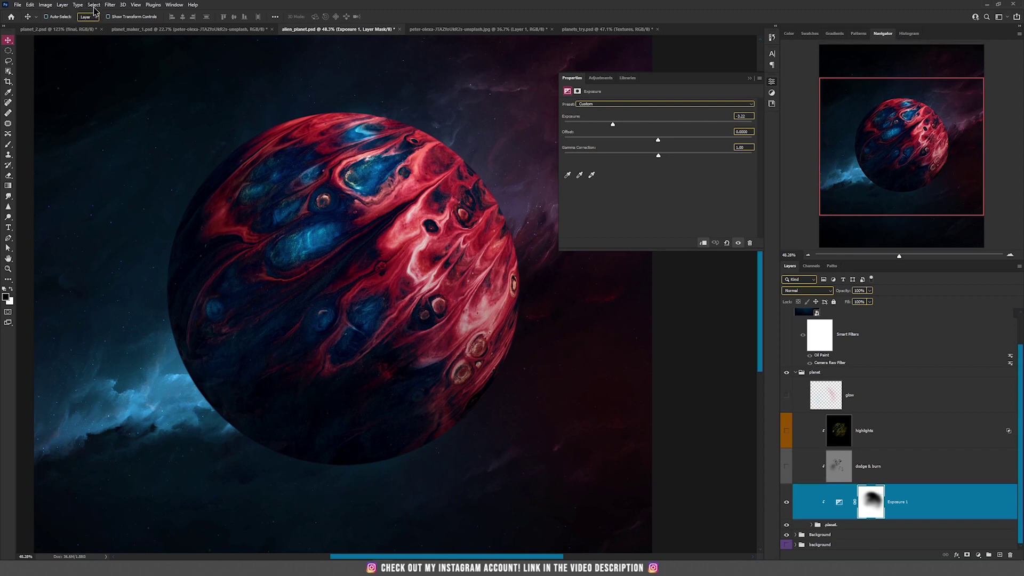
Create a clipped Soft Light layer above Exposure 1 filled with 50% gray for dodging and burning
left_click(62, 5)
mouse_move(72, 16)
left_click(160, 13)
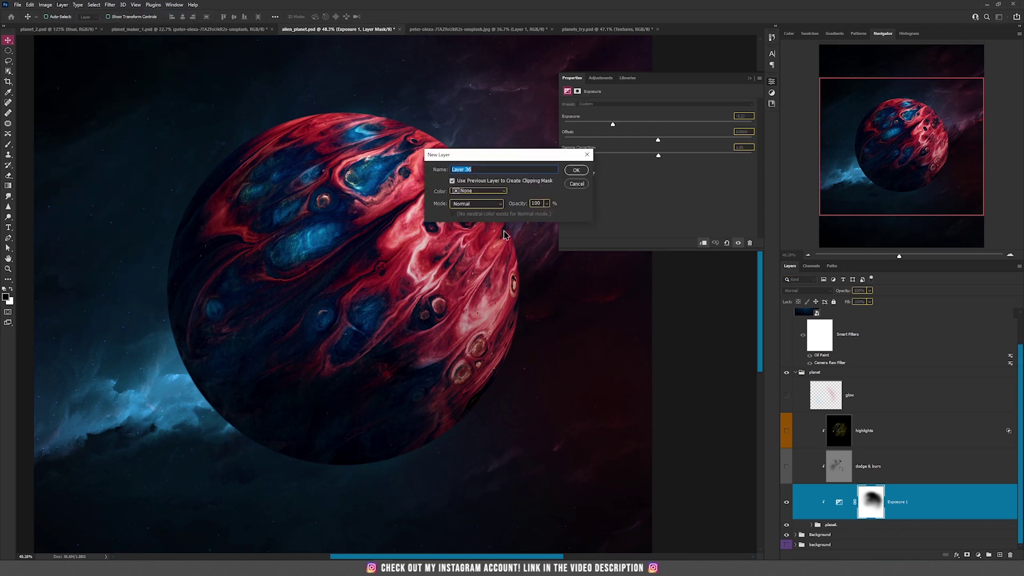
left_click(481, 209)
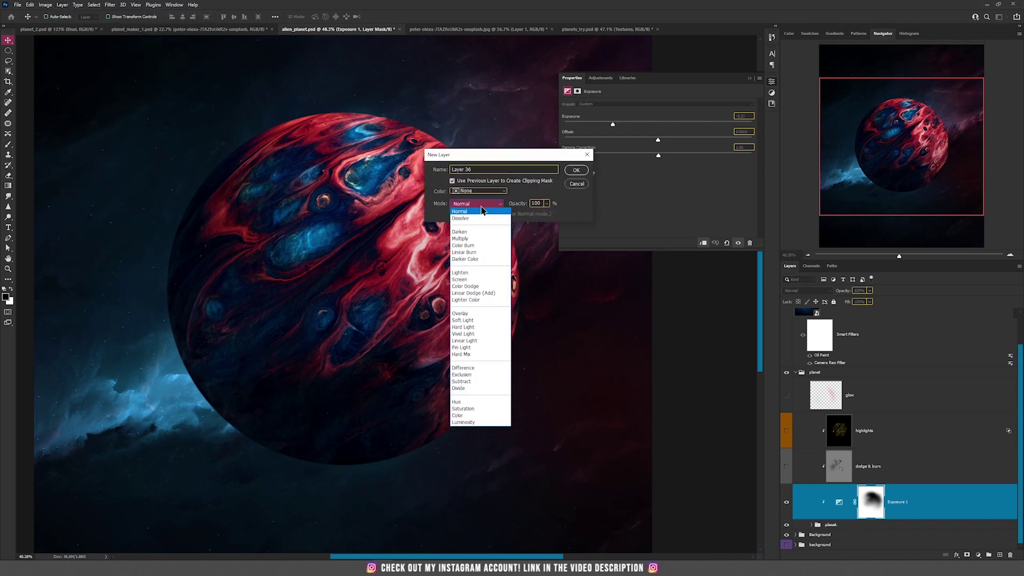
left_click(464, 320)
left_click(480, 215)
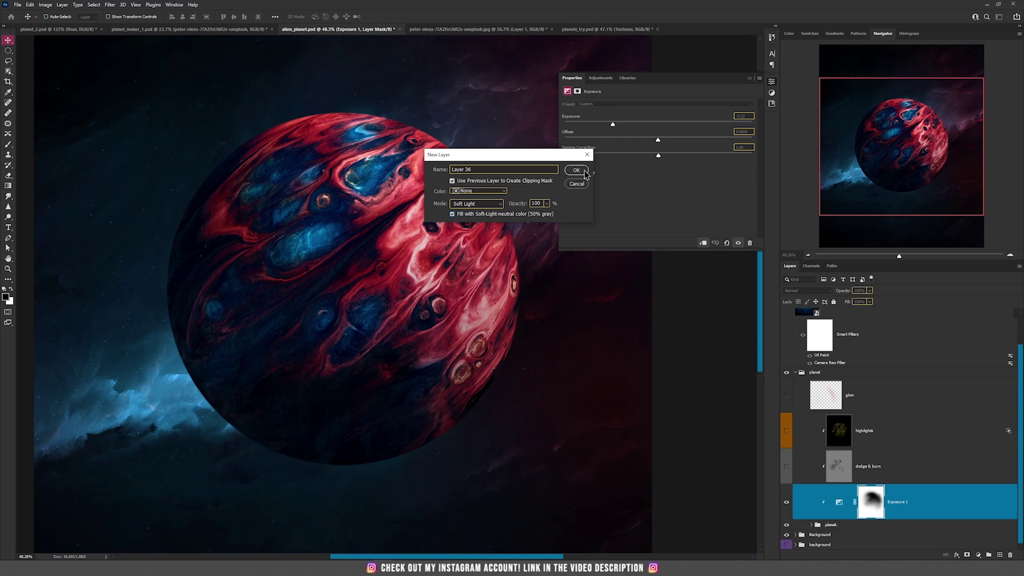
left_click(577, 170)
Darken the areas around the planet's blue patches on the gray layer using a small black brush at 10% flow
key("b")
key("bracketleft")
key("bracketleft")
key("bracketleft")
key("bracketleft")
key("bracketleft")
key("bracketleft")
key("bracketleft")
key("bracketleft")
key("bracketleft")
key("bracketleft")
key("bracketleft")
key("bracketleft")
scroll(299, 245, "up", 5)
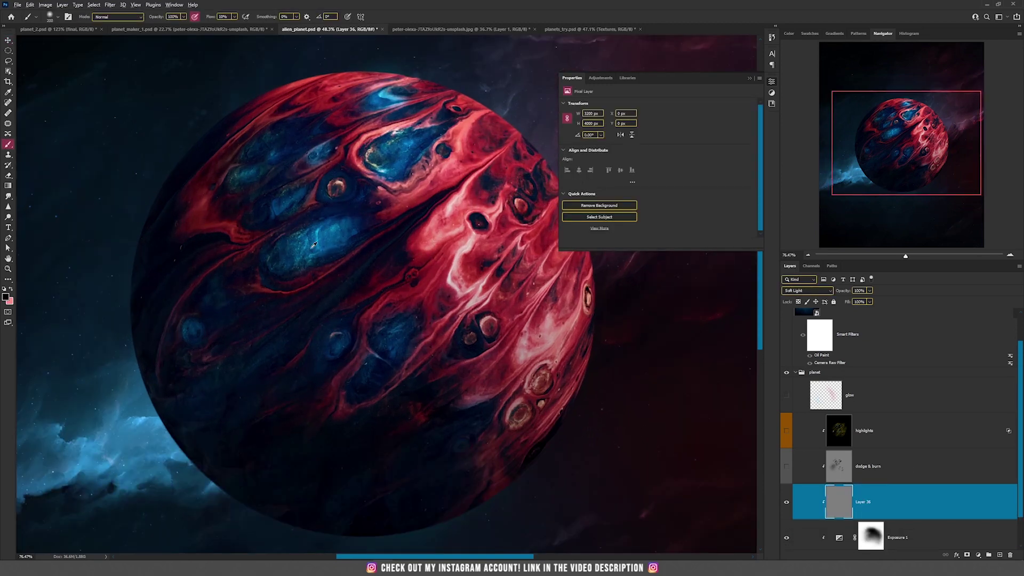
scroll(314, 244, "up", 3)
key("bracketleft")
key("bracketleft")
key("bracketleft")
key("bracketleft")
key("bracketleft")
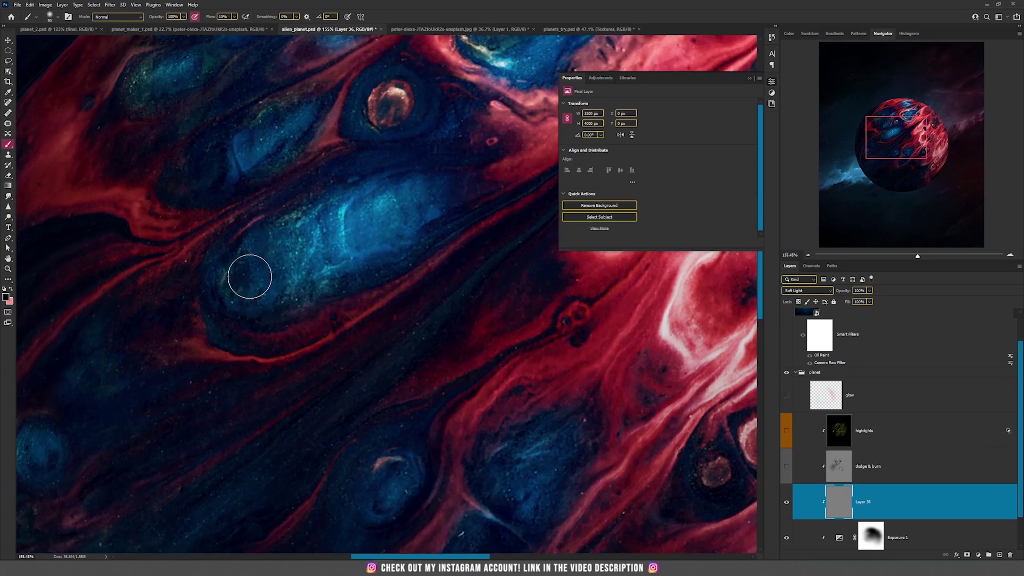
mouse_move(252, 232)
left_mouse_down()
mouse_move(246, 248)
mouse_move(277, 306)
mouse_move(302, 107)
mouse_move(229, 127)
left_mouse_up()
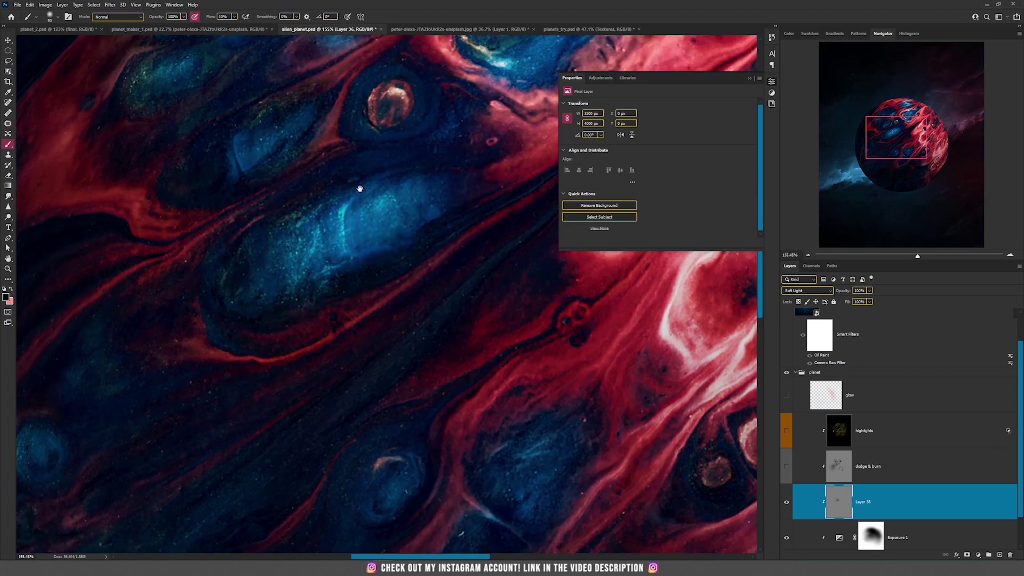
left_click_drag(360, 188, 339, 399)
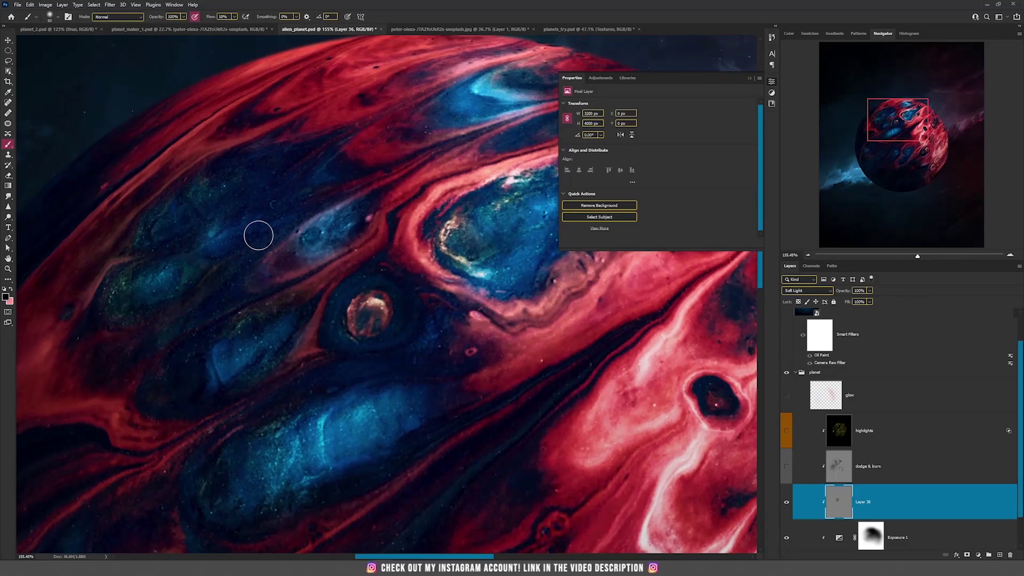
mouse_move(451, 234)
left_mouse_down()
mouse_move(464, 196)
mouse_move(305, 235)
mouse_move(320, 234)
left_mouse_up()
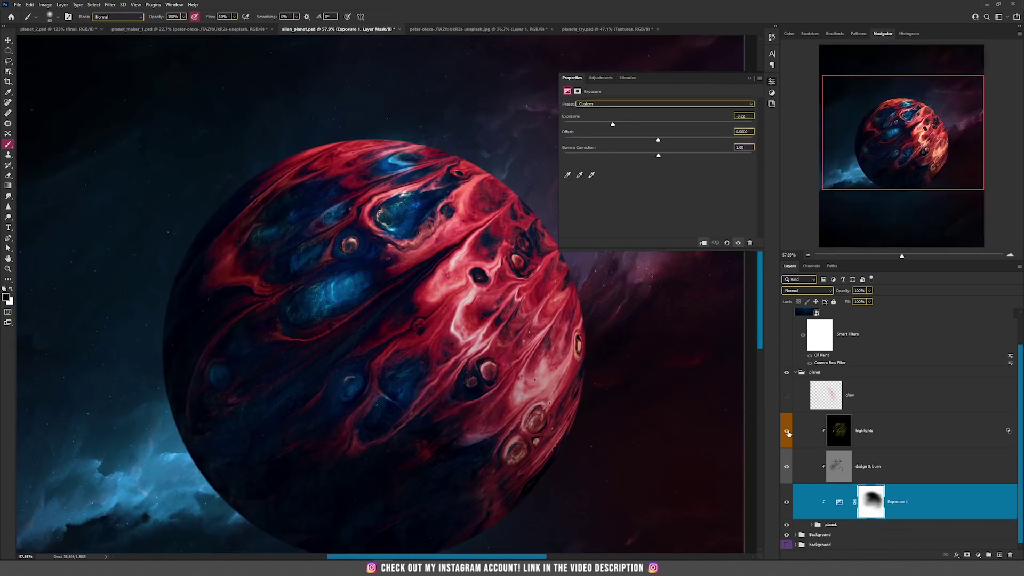
Toggle the highlights layer's visibility repeatedly to compare the planet with and without its added highlights
left_click(786, 431)
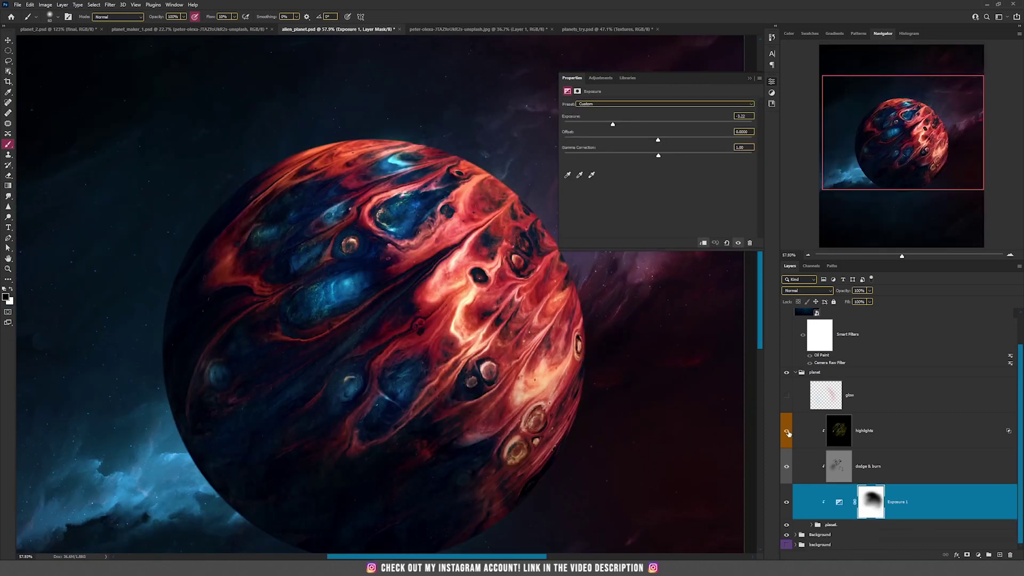
left_click(900, 435)
left_click(786, 434)
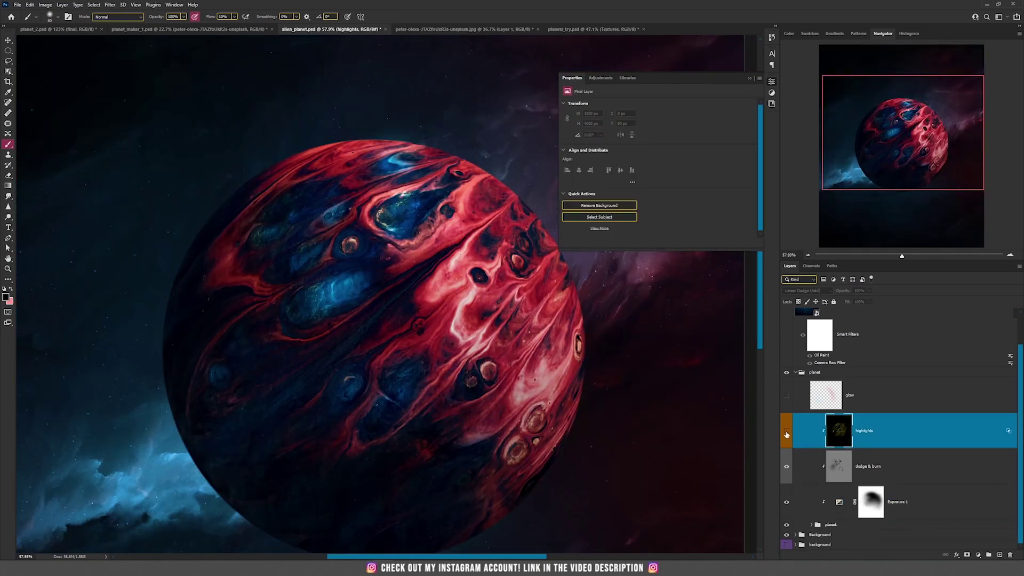
left_click(786, 435)
left_click(786, 434)
left_click(787, 434)
left_click(786, 434)
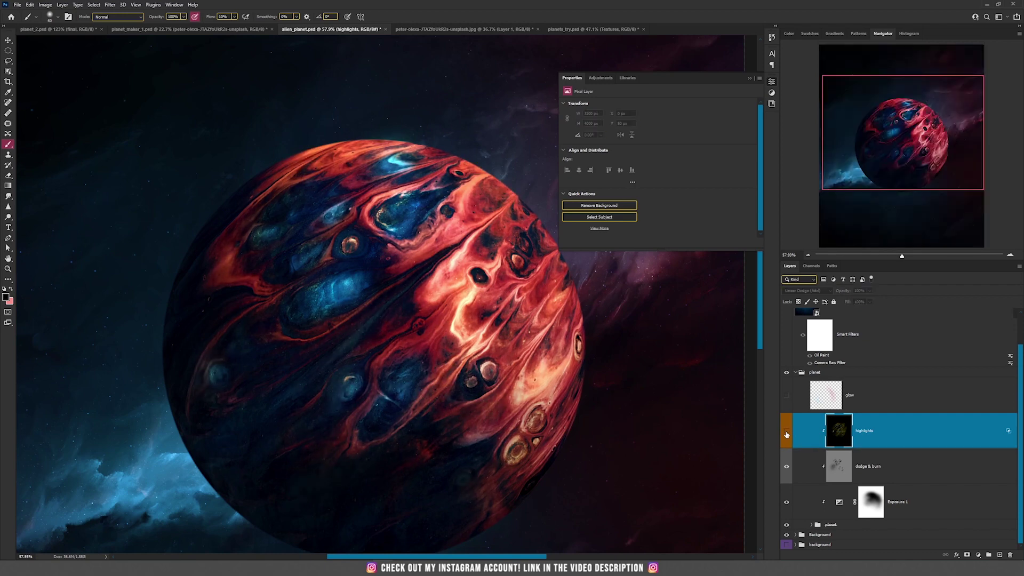
left_click(786, 434)
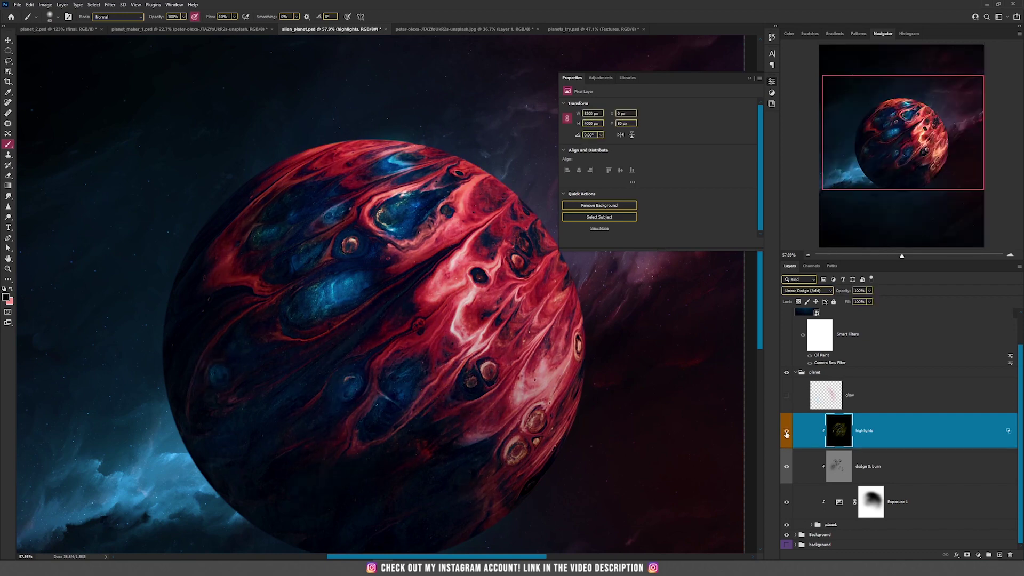
left_click(787, 435)
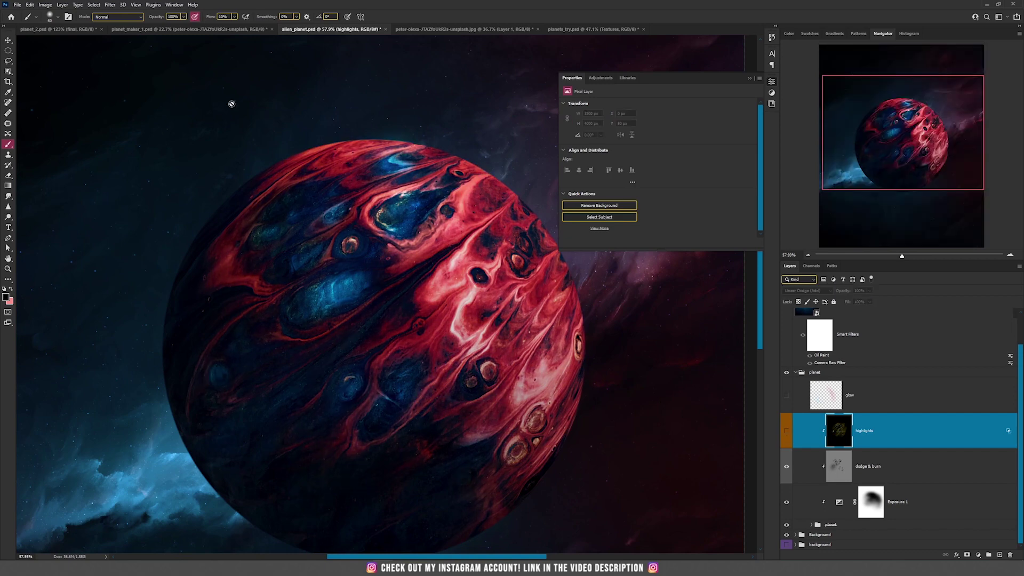
Create a clipped Linear Dodge (Add) layer above the highlights layer, filled with neutral black
left_click(62, 4)
mouse_move(80, 11)
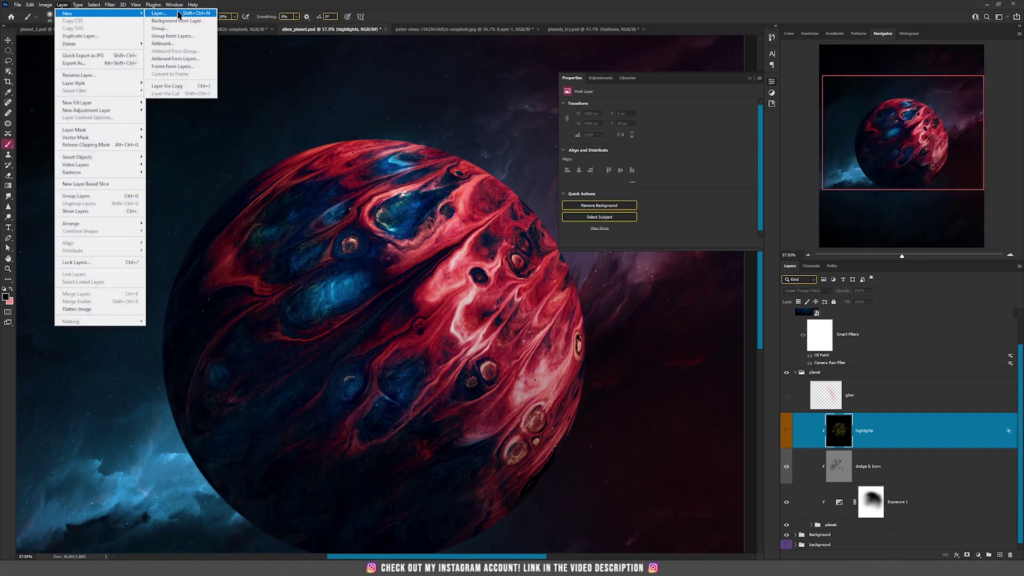
left_click(170, 11)
left_click(478, 206)
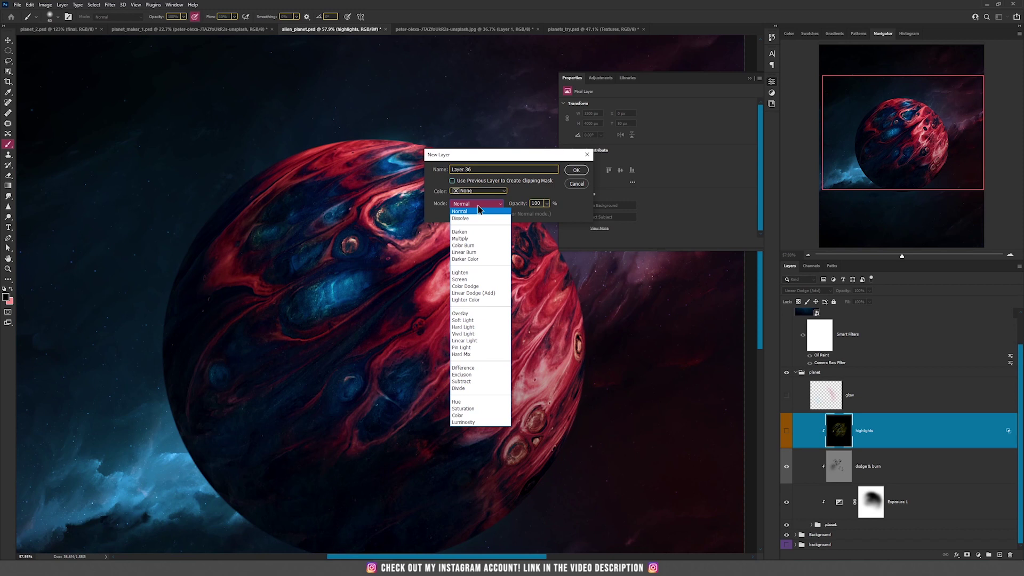
left_click(486, 293)
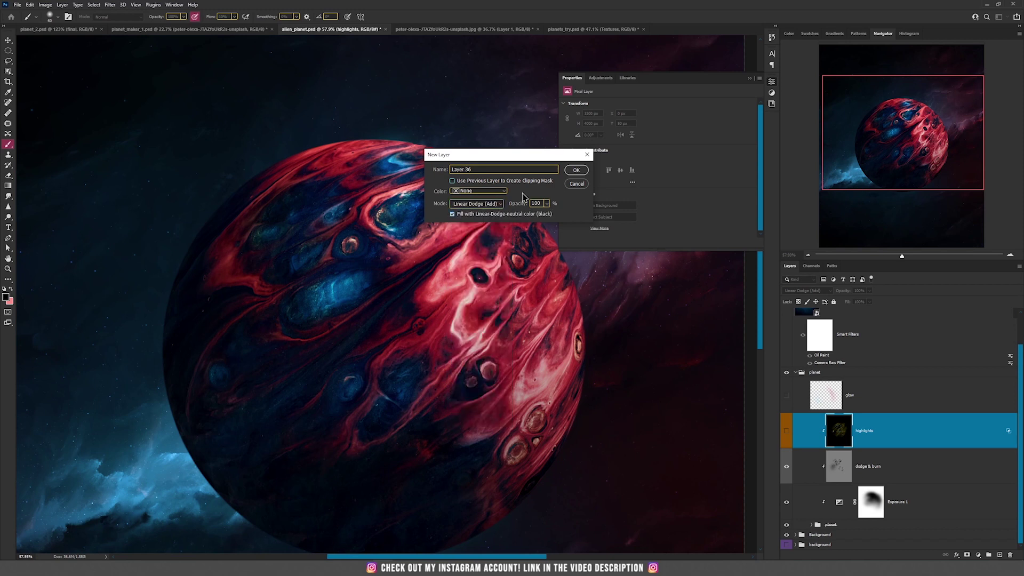
left_click(576, 170)
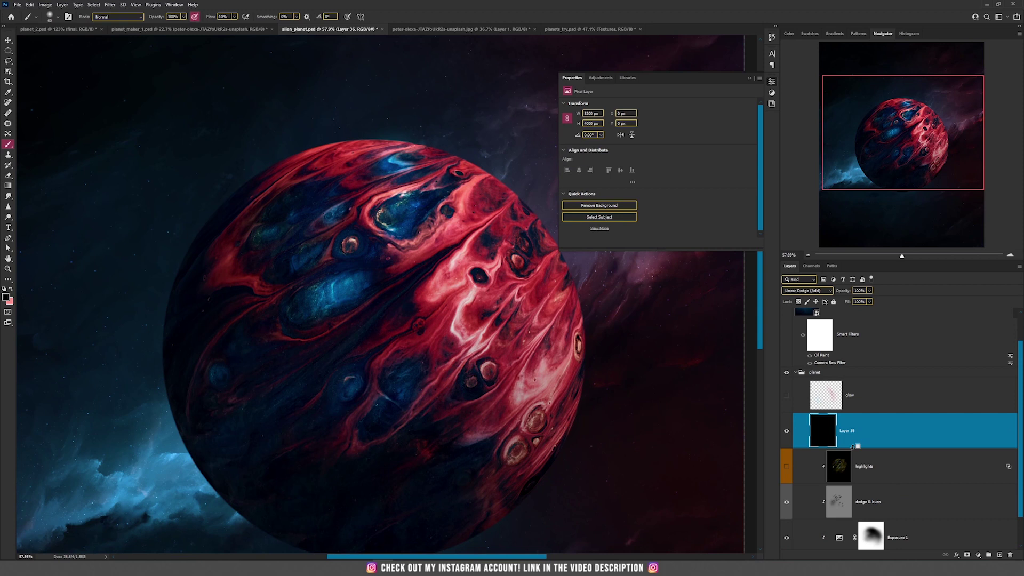
left_click(852, 446, "alt")
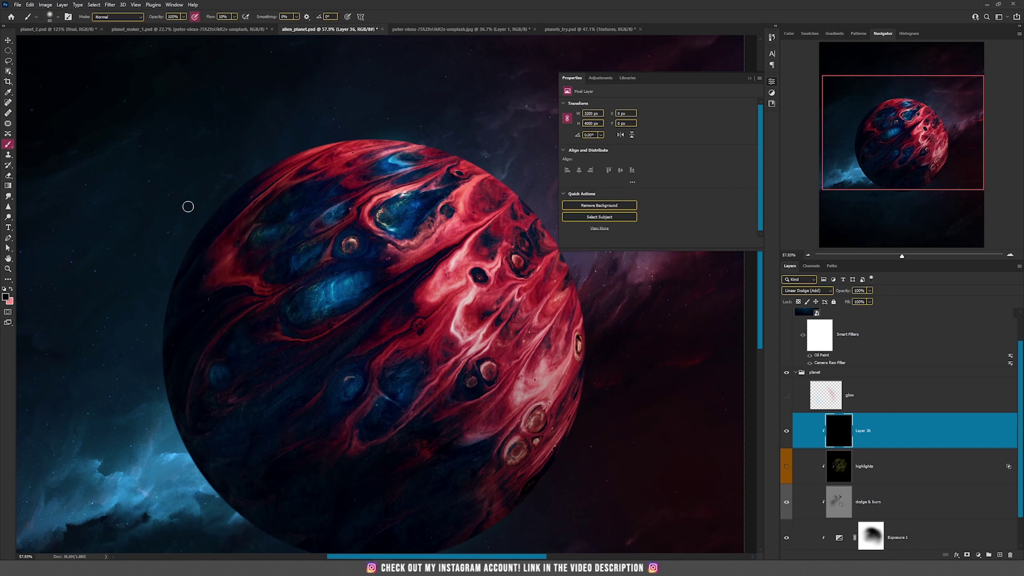
Paint a red glow over the planet's bright red side on the new layer with an enlarged brush at 10% flow
scroll(405, 257, "up", 5)
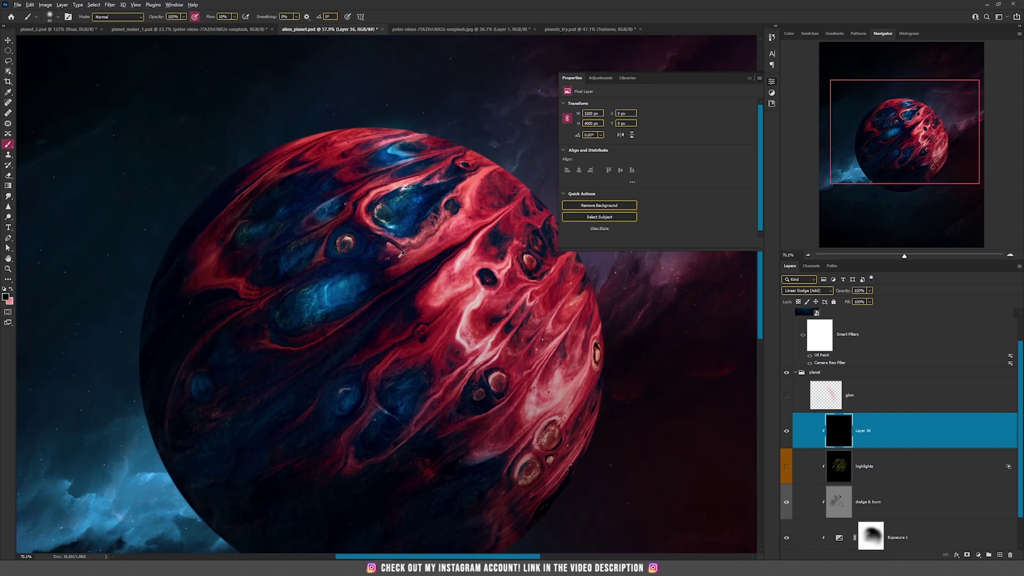
mouse_move(433, 232)
left_mouse_down()
mouse_move(206, 178)
mouse_move(331, 199)
mouse_move(395, 238)
mouse_move(340, 183)
left_mouse_up()
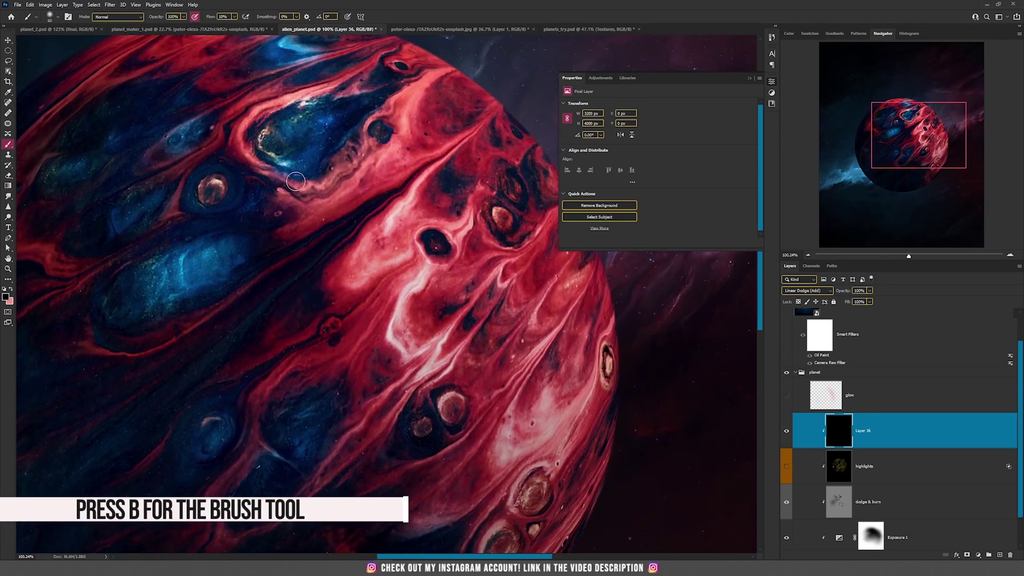
left_click(6, 296)
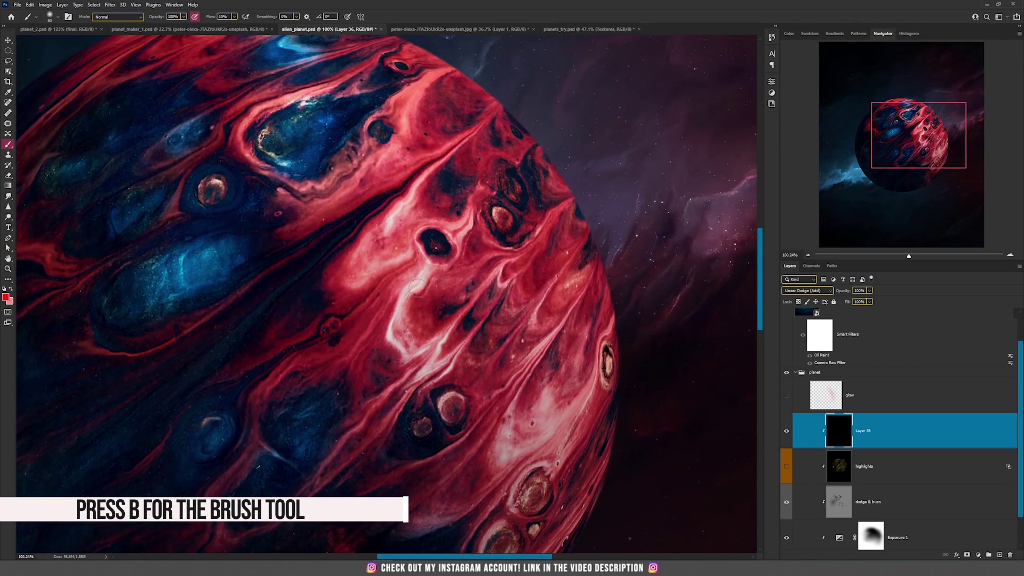
key("bracketright")
key("bracketright")
key("bracketright")
key("bracketright")
key("bracketright")
key("bracketright")
key("bracketright")
key("bracketright")
key("bracketright")
key("bracketright")
key("bracketright")
key("bracketright")
key("bracketright")
key("bracketright")
key("bracketright")
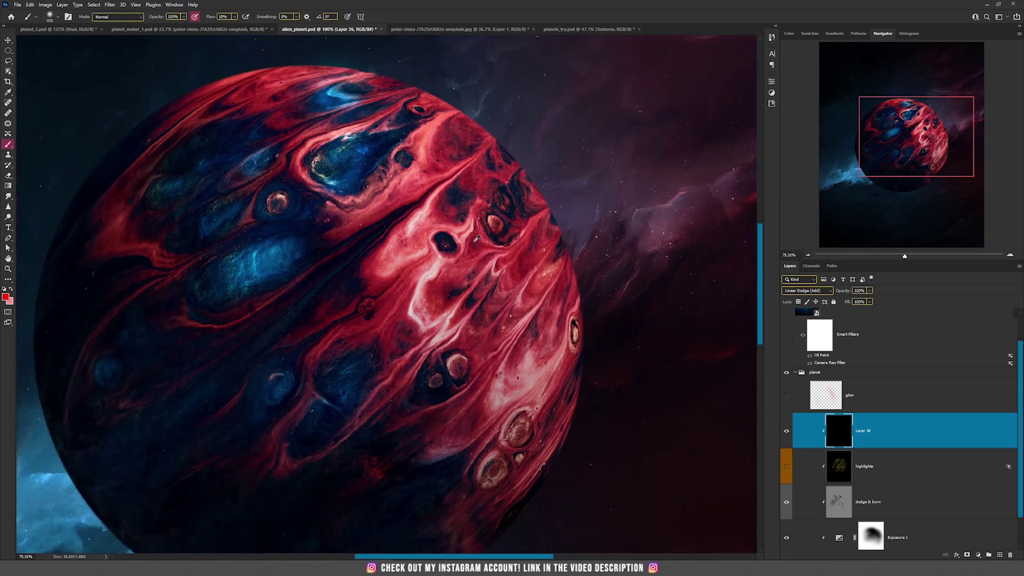
scroll(463, 240, "down", 2, "alt")
mouse_move(504, 276)
left_mouse_down()
mouse_move(529, 384)
mouse_move(515, 483)
mouse_move(544, 337)
mouse_move(423, 281)
mouse_move(420, 199)
left_mouse_up()
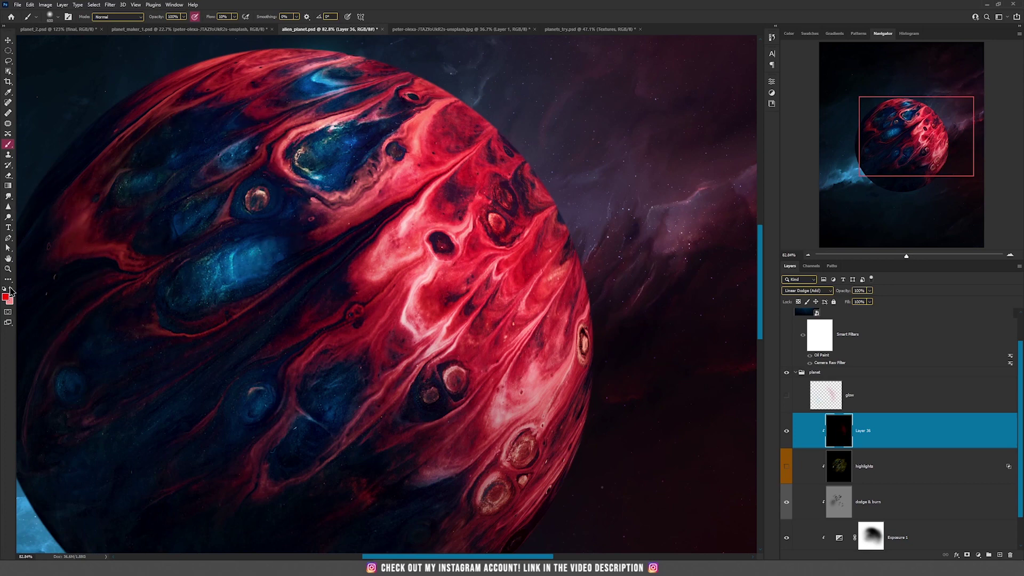
Set the foreground color to light blue 00baff and paint glows over the planet's blue patches
left_click(11, 289)
left_click(5, 297)
left_click(226, 256)
left_click(772, 307)
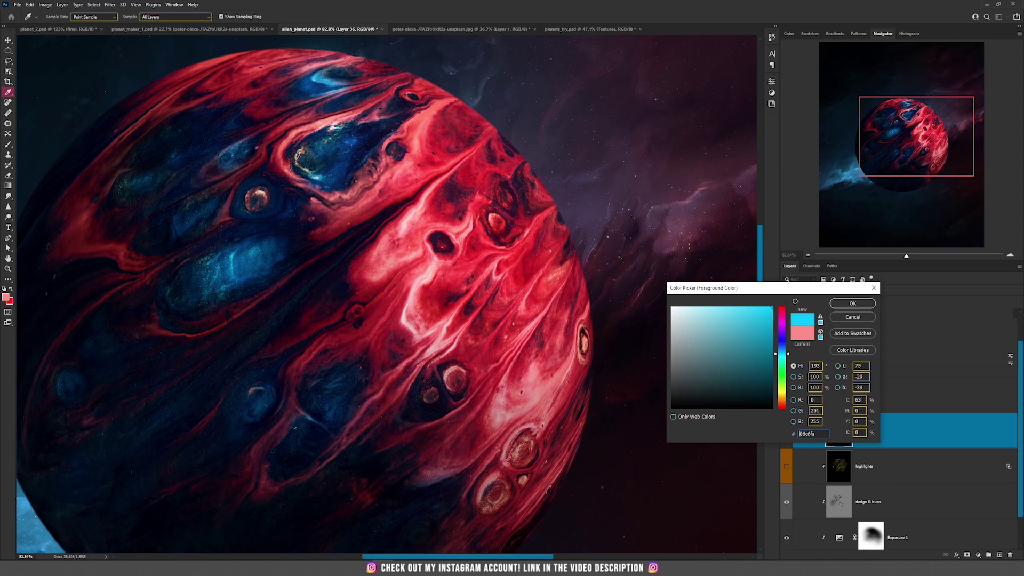
left_click(783, 353)
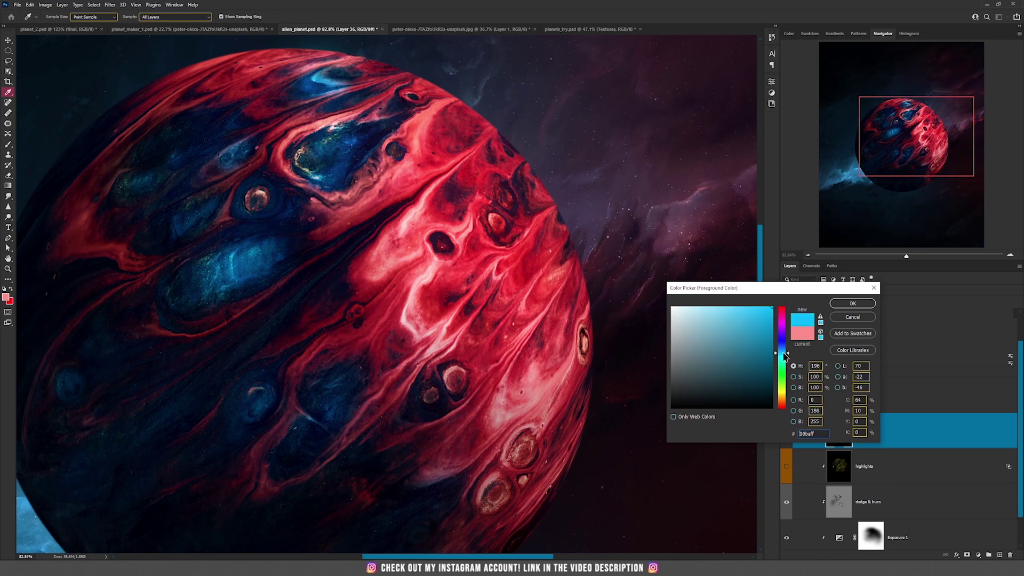
left_click(852, 303)
left_click_drag(243, 264, 258, 257)
left_click_drag(338, 158, 355, 144)
left_click_drag(313, 89, 324, 89)
left_click_drag(209, 160, 233, 155)
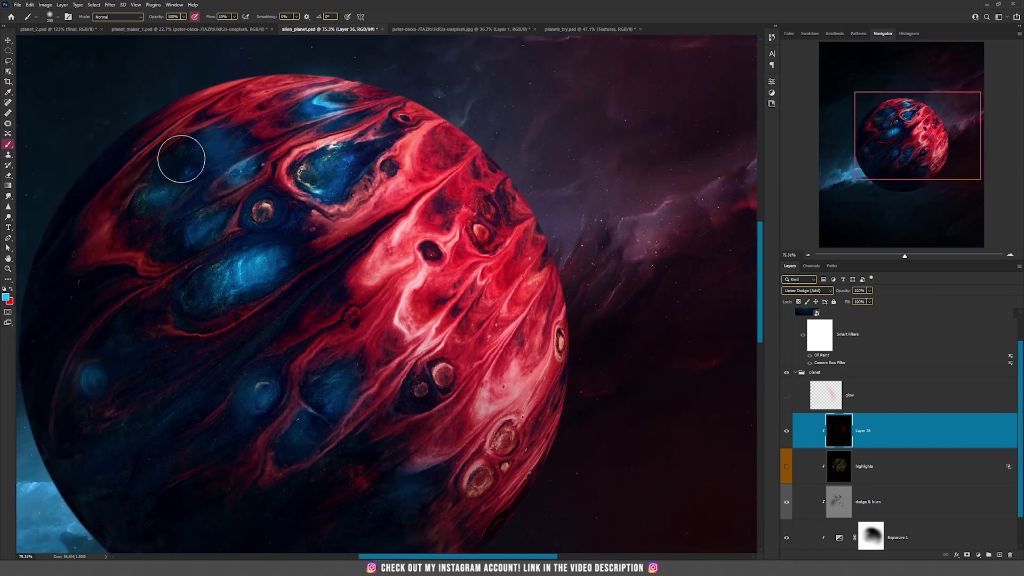
Set the brush color to orange ff7e00 and tint the planet's upper edge with it
left_click(10, 288)
left_click(9, 300)
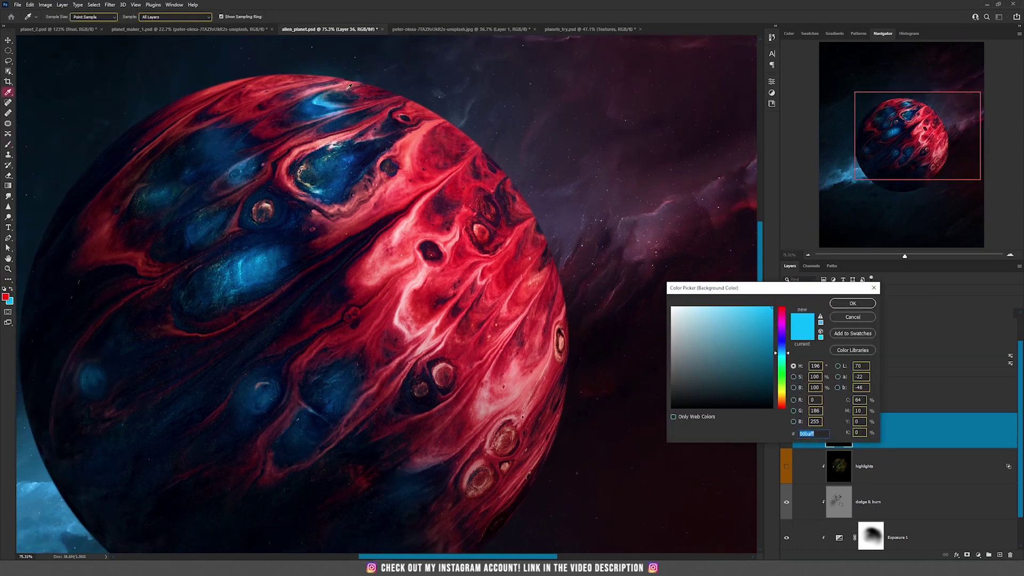
left_click(781, 404)
left_click_drag(752, 349, 783, 310)
left_click(783, 401)
key("Return")
key("b")
left_click(11, 289)
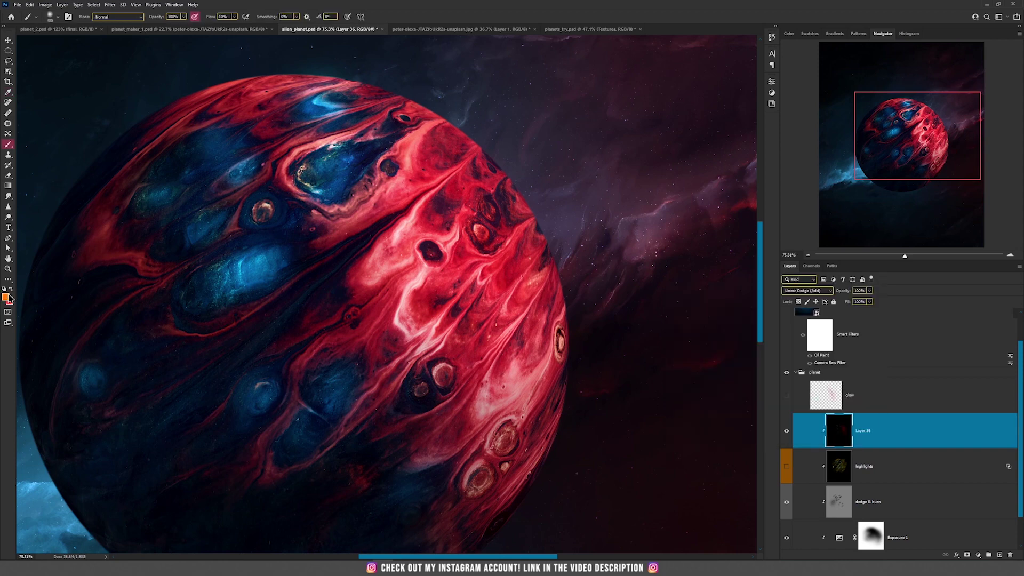
left_click(6, 297)
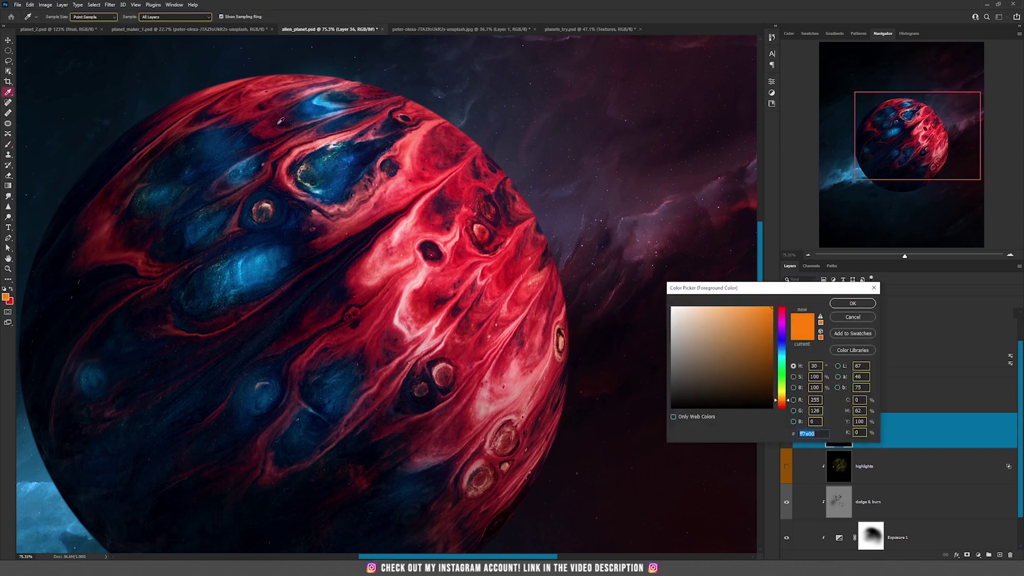
key("Return")
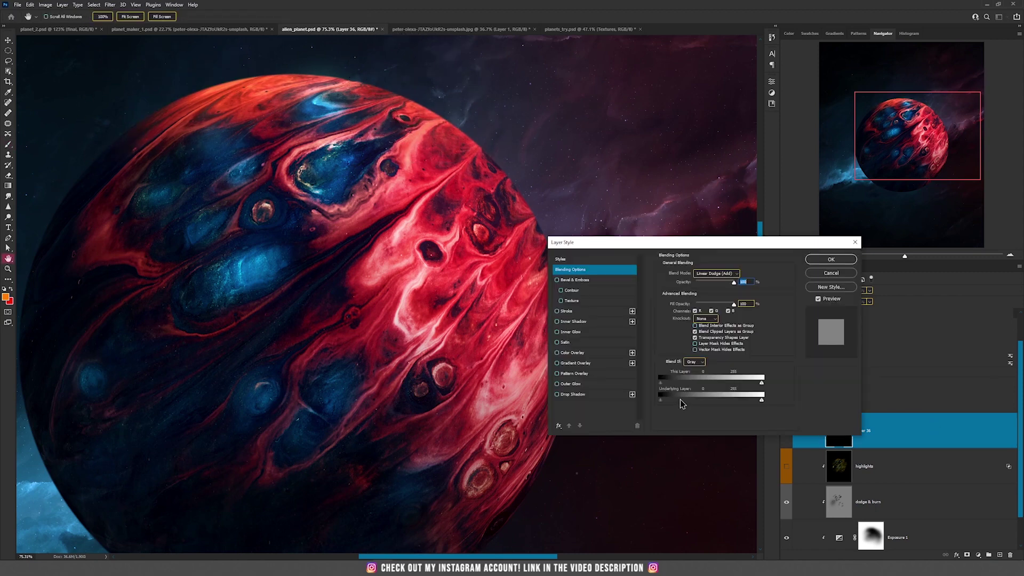
Split the Underlying Layer's black Blend If slider so the color glow fades out over the planet's dark areas
left_click_drag(680, 403, 707, 403)
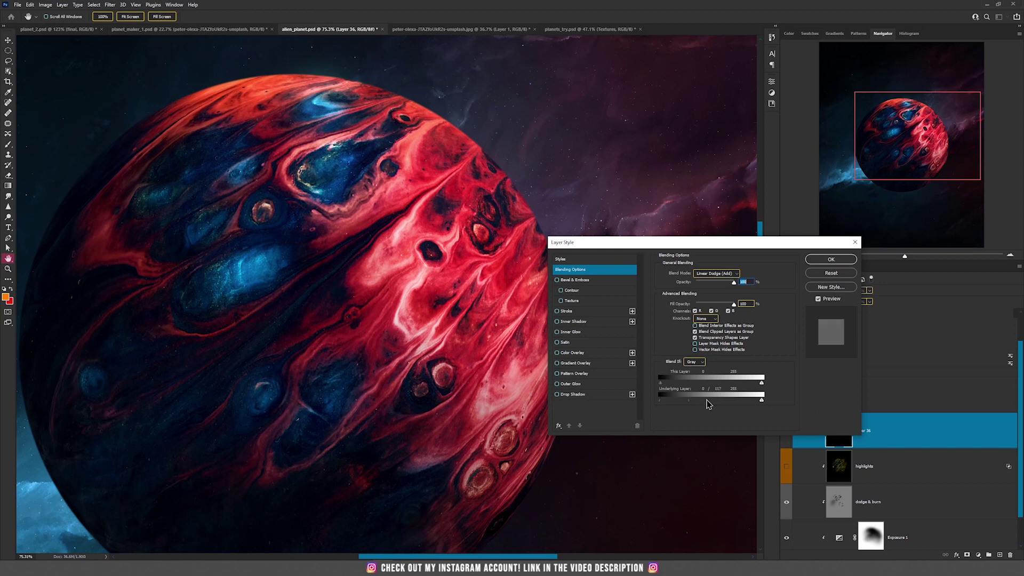
key("alt")
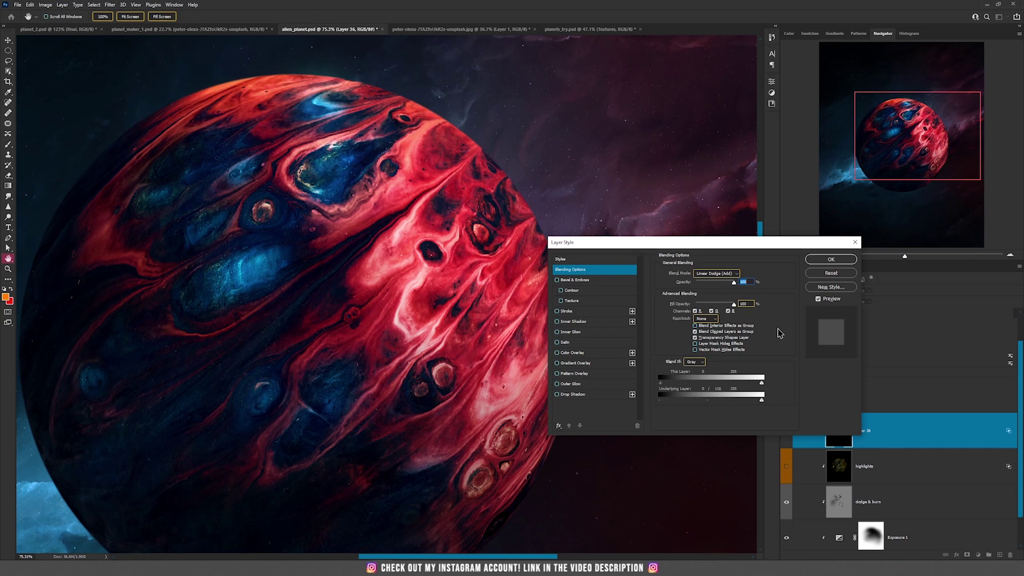
left_click(830, 259)
Fit the image in view and toggle the glow layer's visibility to compare the planet with and without it
key("ctrl+0")
key("v")
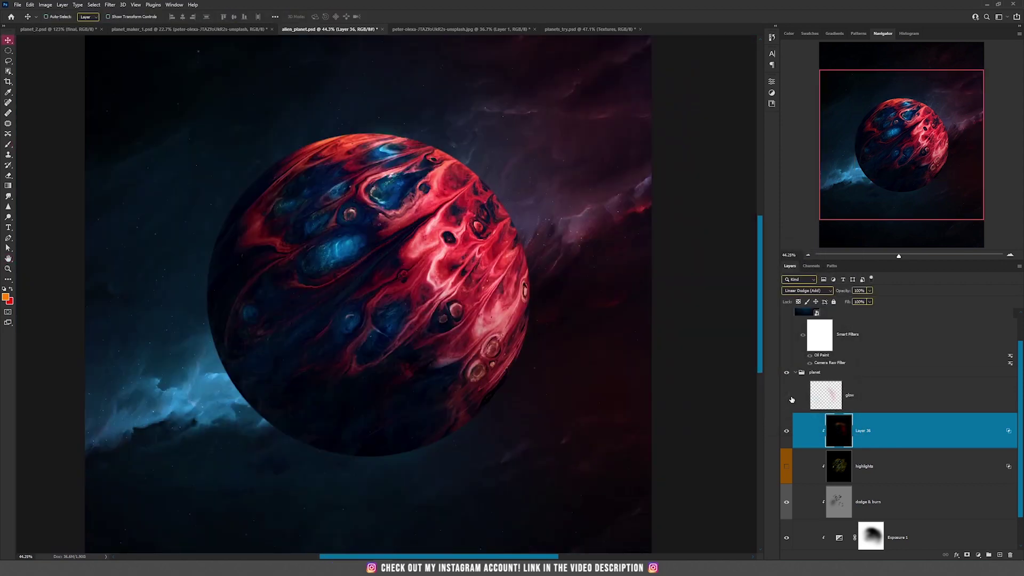
left_click(787, 395)
left_click(787, 396)
left_click(786, 395)
left_click(819, 397)
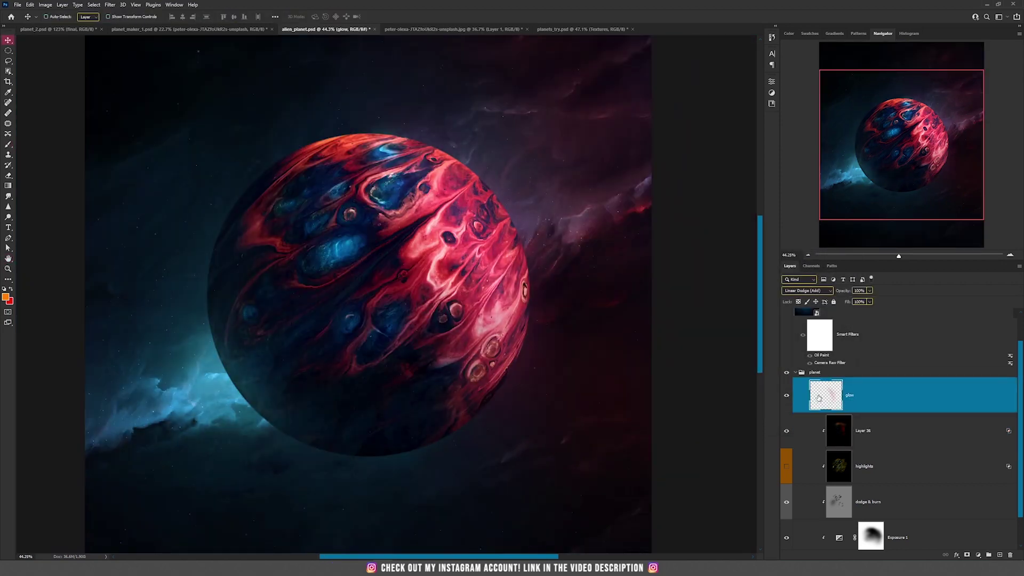
left_click(786, 396)
Create a new Linear Dodge (Add) layer above the glow layer, filled with neutral black
left_click(63, 5)
mouse_move(74, 13)
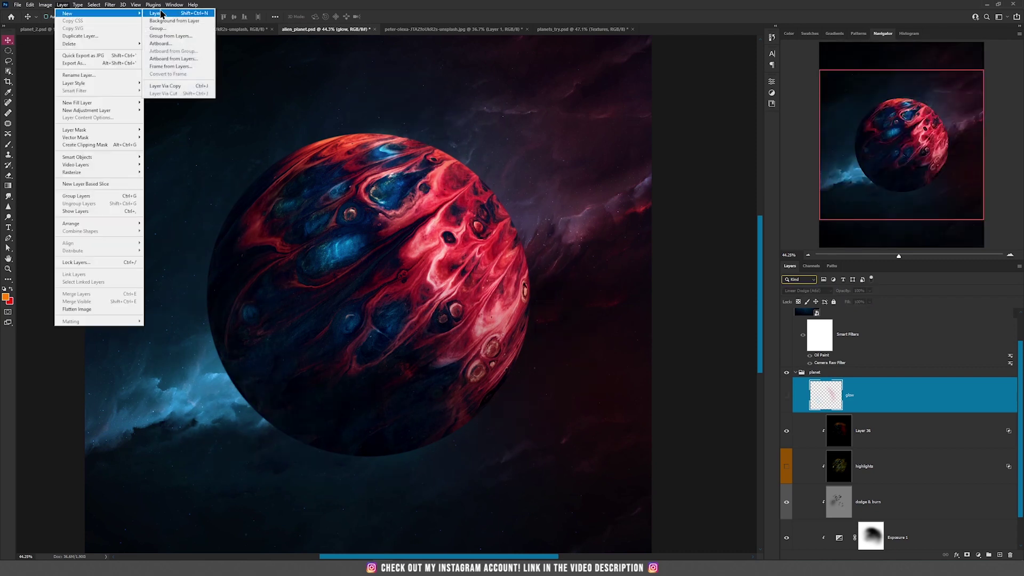
left_click(160, 13)
left_click(476, 204)
left_click(474, 286)
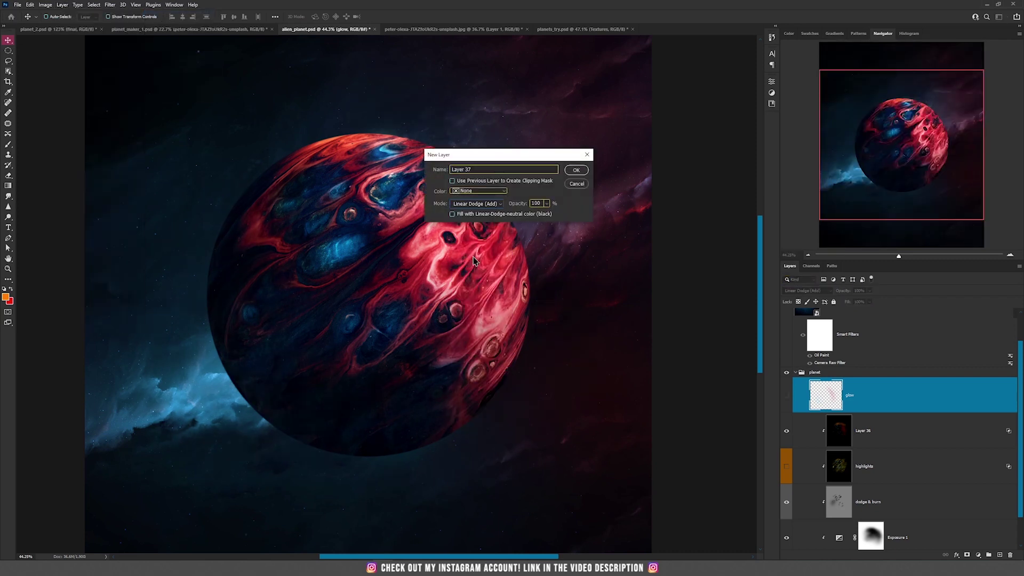
left_click(452, 214)
left_click(576, 169)
Paint a red glow around the planet's bright edge and the adjacent background with a very large brush
key("b")
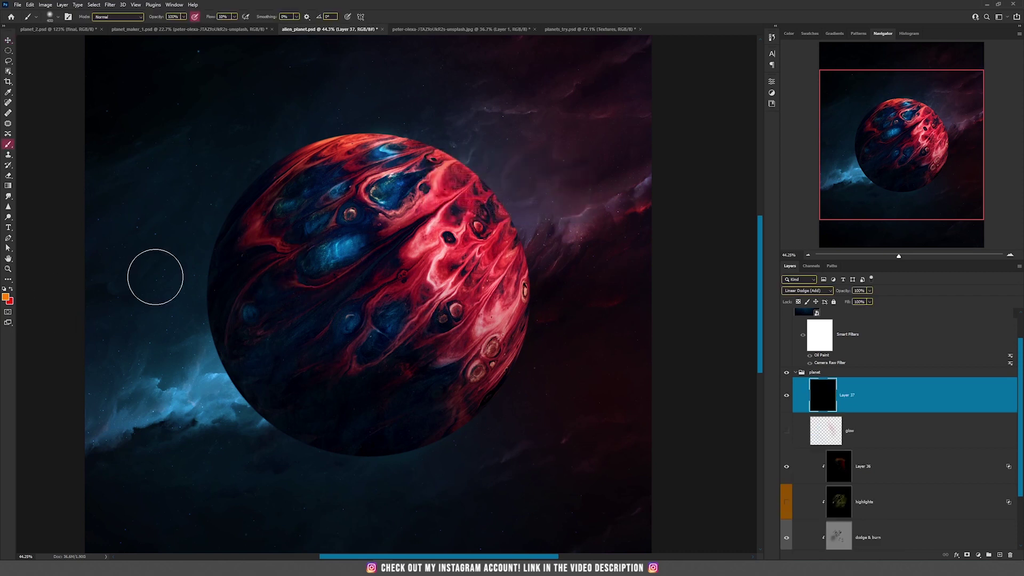
left_click(10, 289)
key("bracketright")
key("bracketright")
key("bracketright")
key("bracketright")
key("bracketright")
key("bracketright")
key("bracketright")
mouse_move(482, 179)
left_mouse_down()
mouse_move(523, 291)
mouse_move(516, 366)
mouse_move(509, 215)
mouse_move(480, 171)
left_mouse_up()
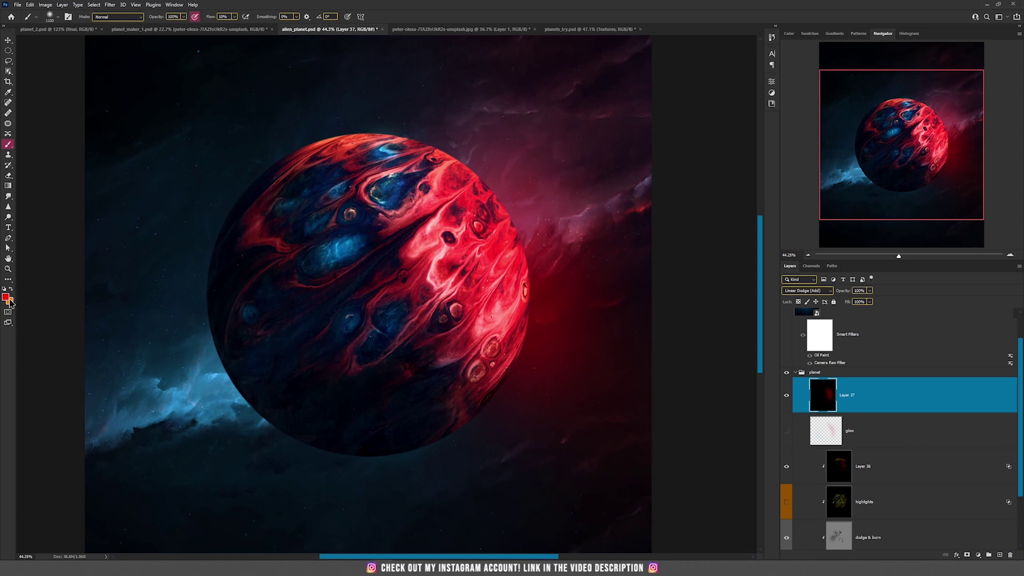
Set the foreground color to blue 0090ff and paint a glow along the planet's shadowed side
left_click(7, 298)
left_click(782, 350)
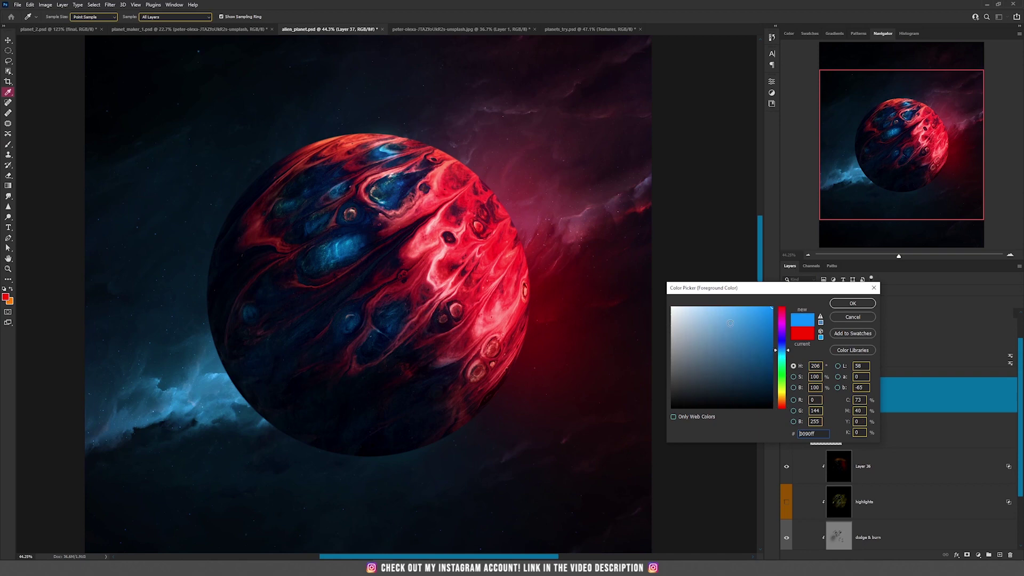
left_click(864, 305)
key("b")
mouse_move(178, 269)
left_mouse_down()
mouse_move(196, 339)
mouse_move(258, 424)
mouse_move(282, 442)
mouse_move(337, 414)
left_mouse_up()
scroll(337, 413, "down", 3)
scroll(338, 414, "up", 3)
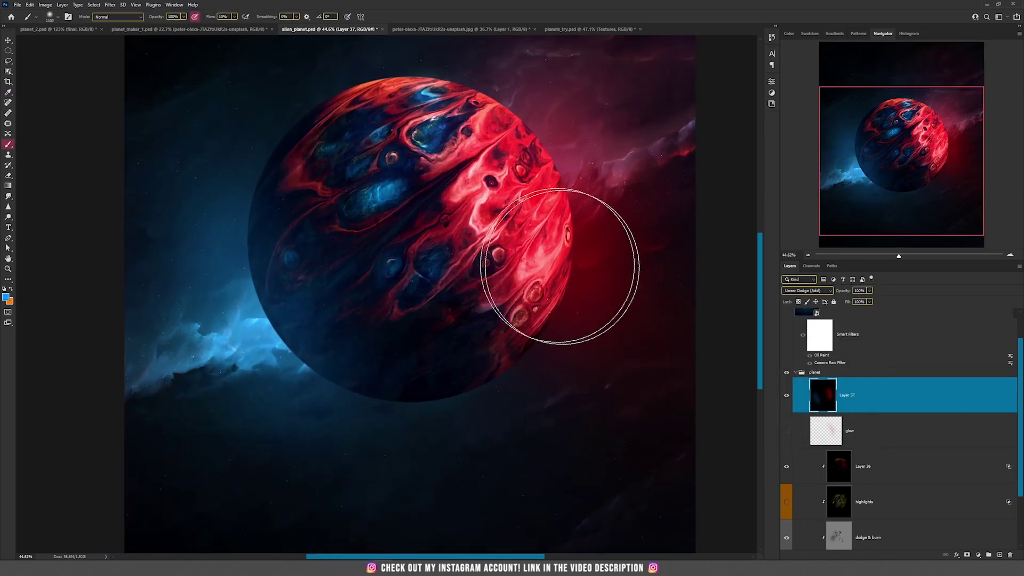
left_click_drag(518, 233, 443, 282)
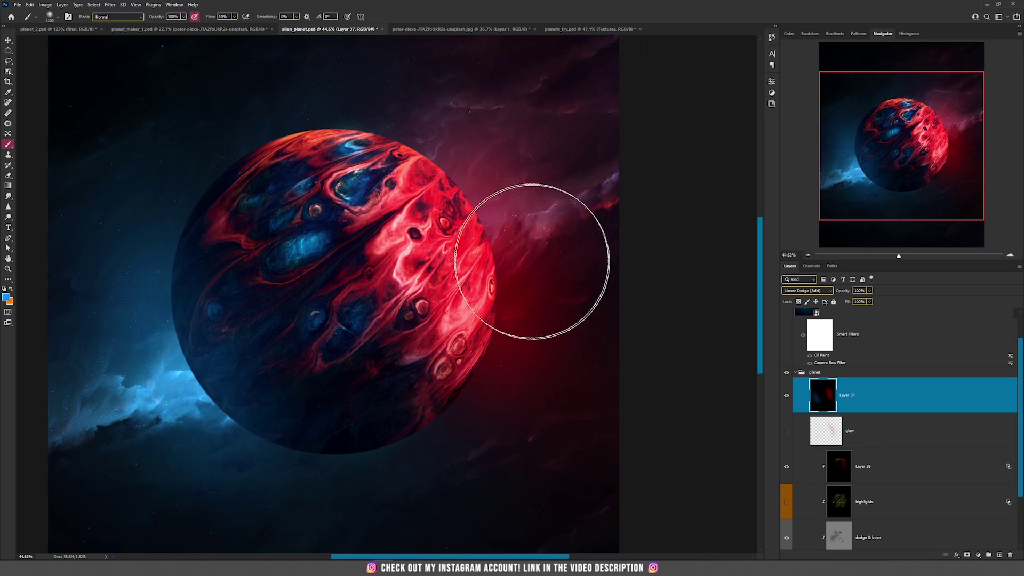
Switch the brush color to black and paint over the red glow covering the planet's bright side
left_click(5, 297)
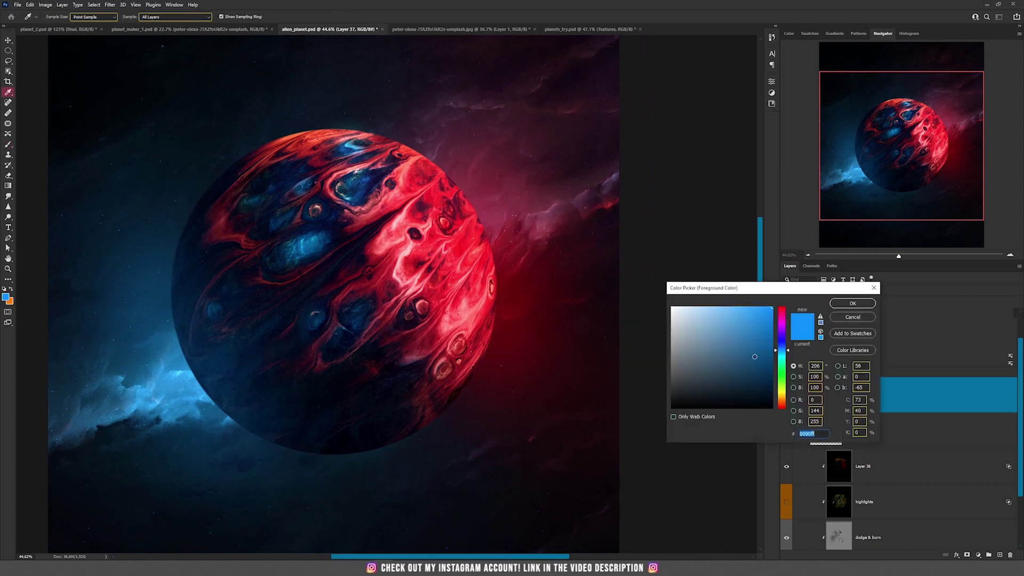
left_click(772, 407)
left_click(852, 303)
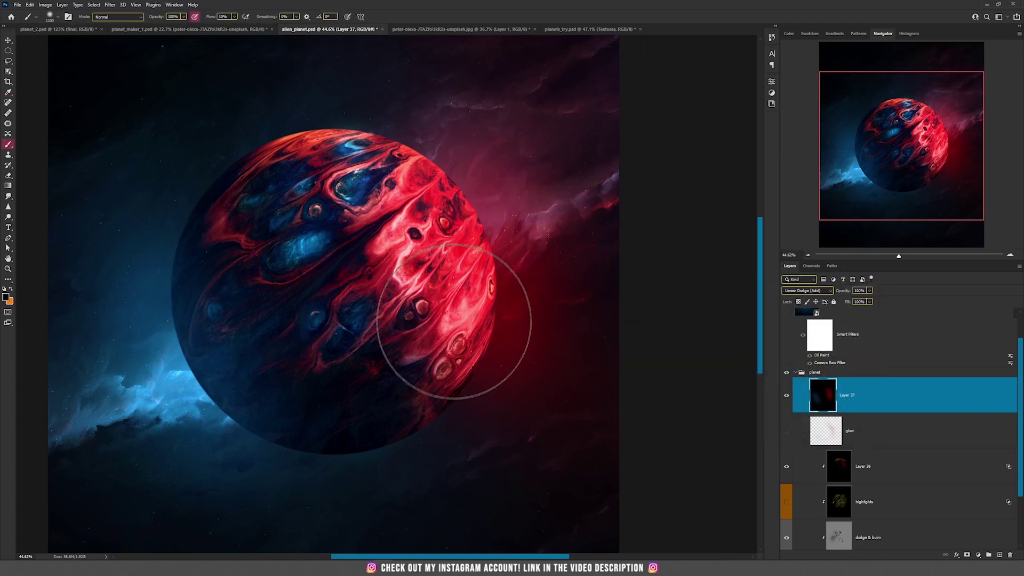
mouse_move(432, 195)
left_mouse_down()
mouse_move(440, 203)
mouse_move(199, 352)
mouse_move(320, 412)
mouse_move(492, 217)
left_mouse_up()
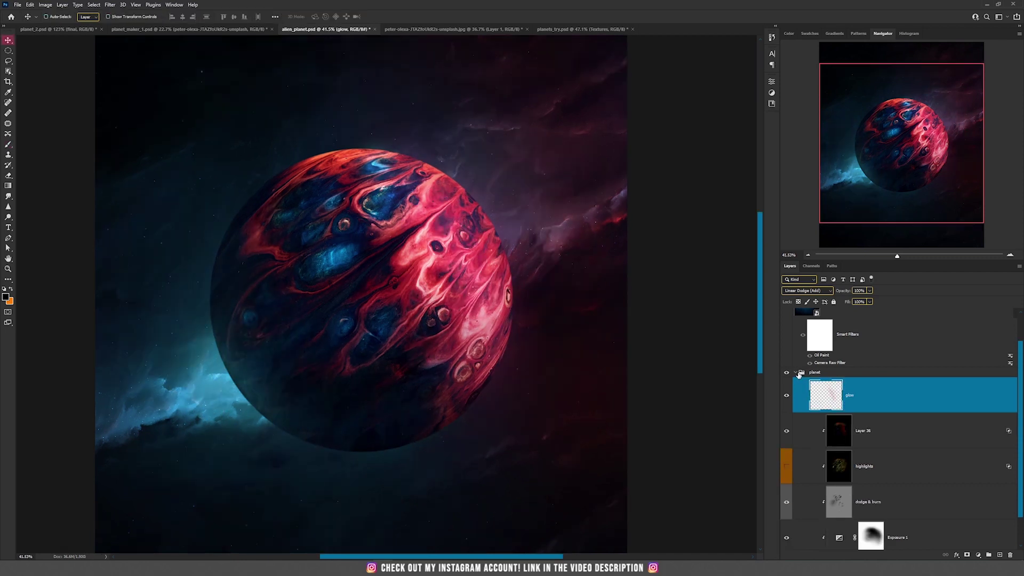
Collapse the planet group, stamp all visible layers into a new layer above it and convert that layer to a smart object
left_click(797, 373)
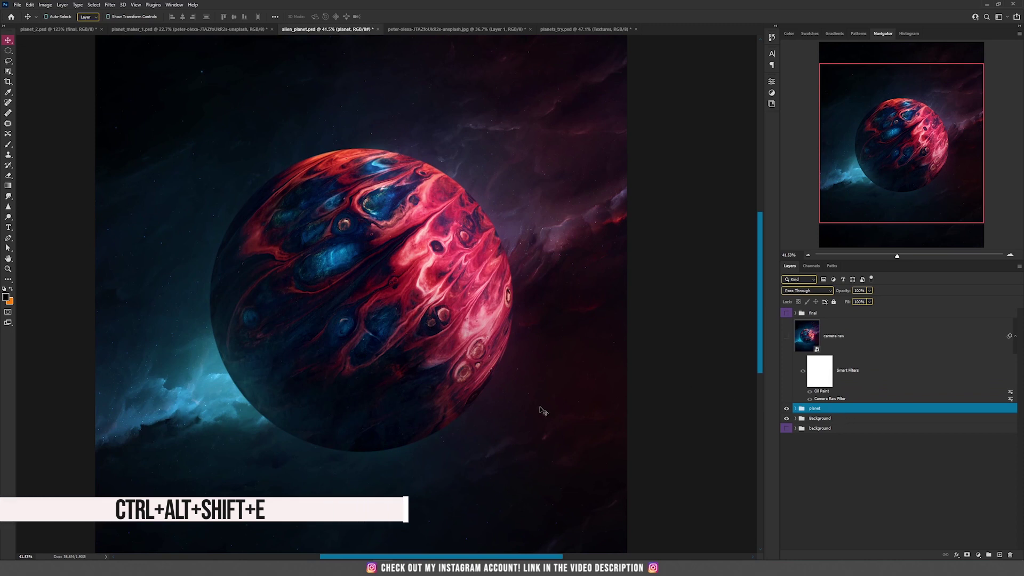
key("ctrl")
key("ctrl+alt+shift+e")
right_click(892, 423)
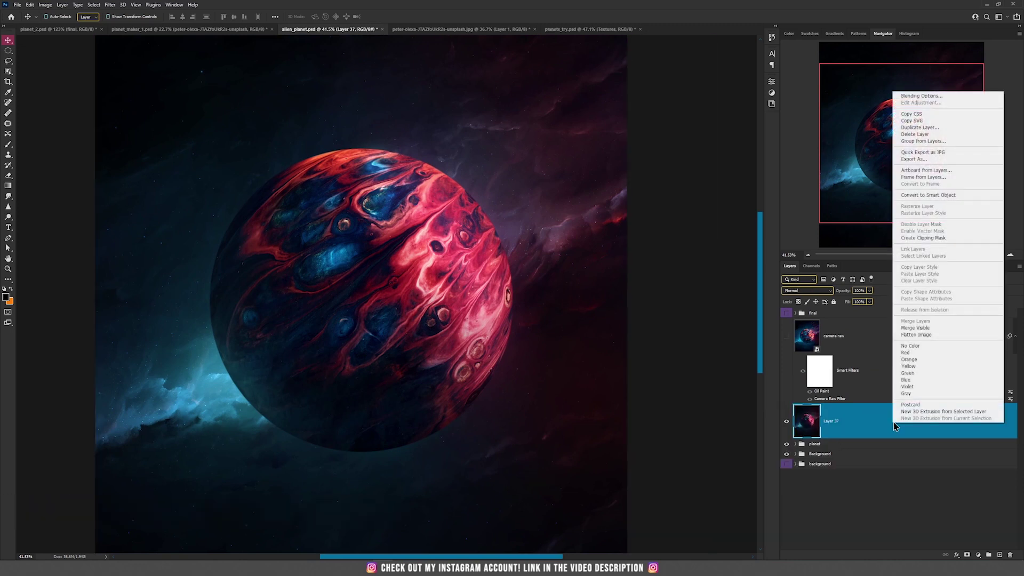
left_click(964, 198)
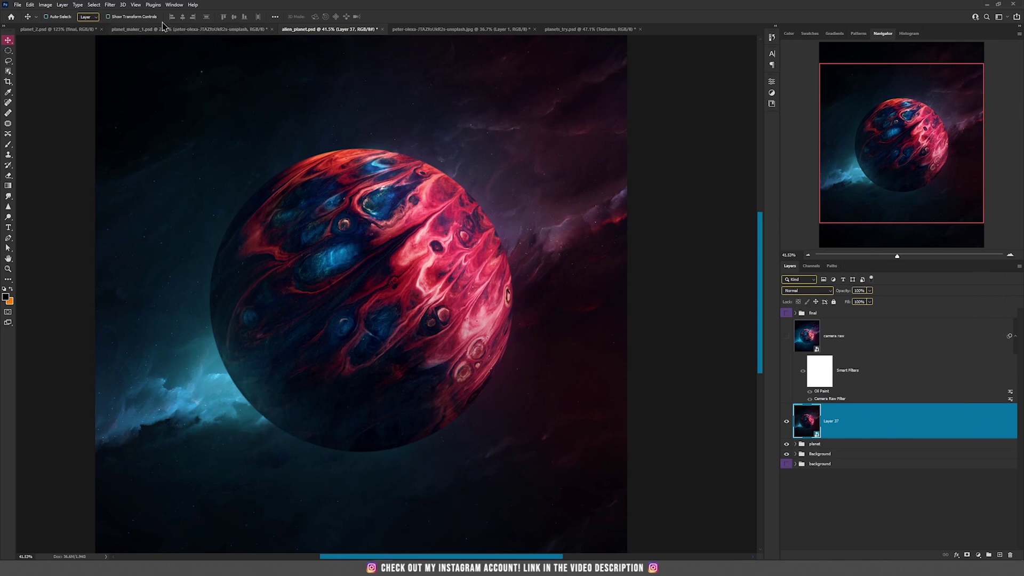
Grade the smart object with Camera Raw: Temperature -15, Tint -21, Exposure +1.05, Highlights -56, Sharpening 39, Noise Reduction 38, Calibration Shadows Tint +100, Blue Primary Hue -21
left_click(110, 5)
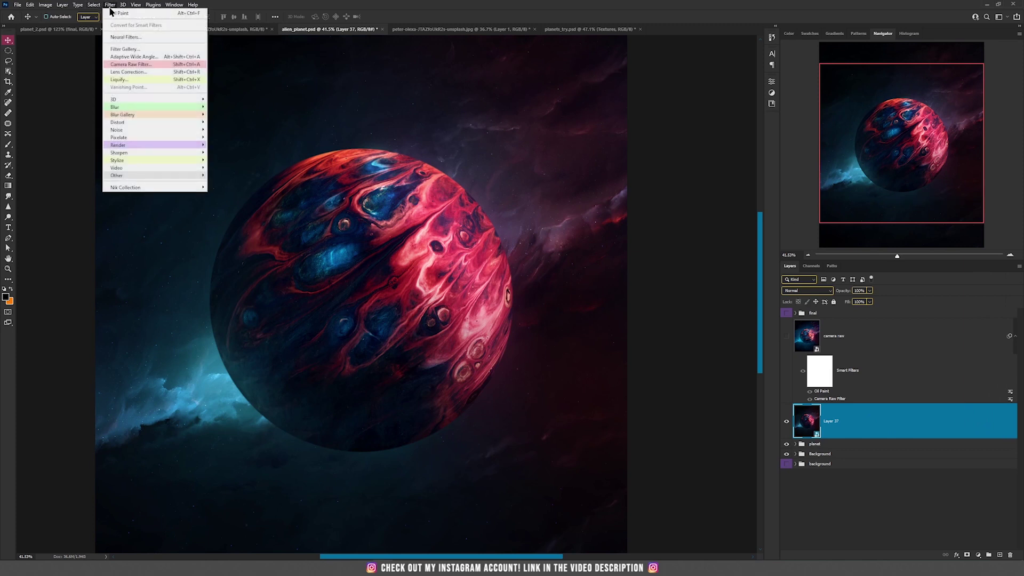
left_click(123, 65)
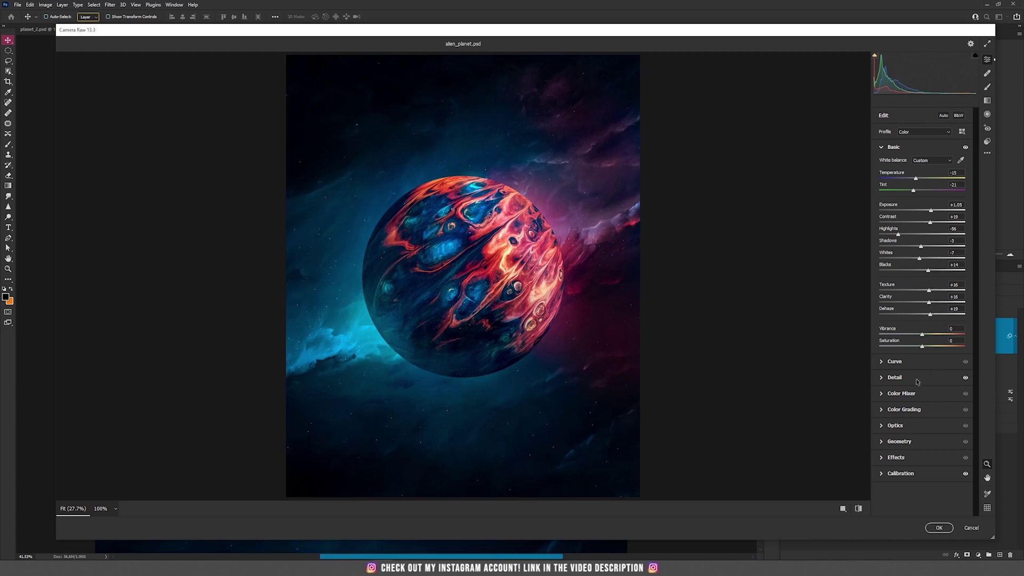
left_click(917, 380)
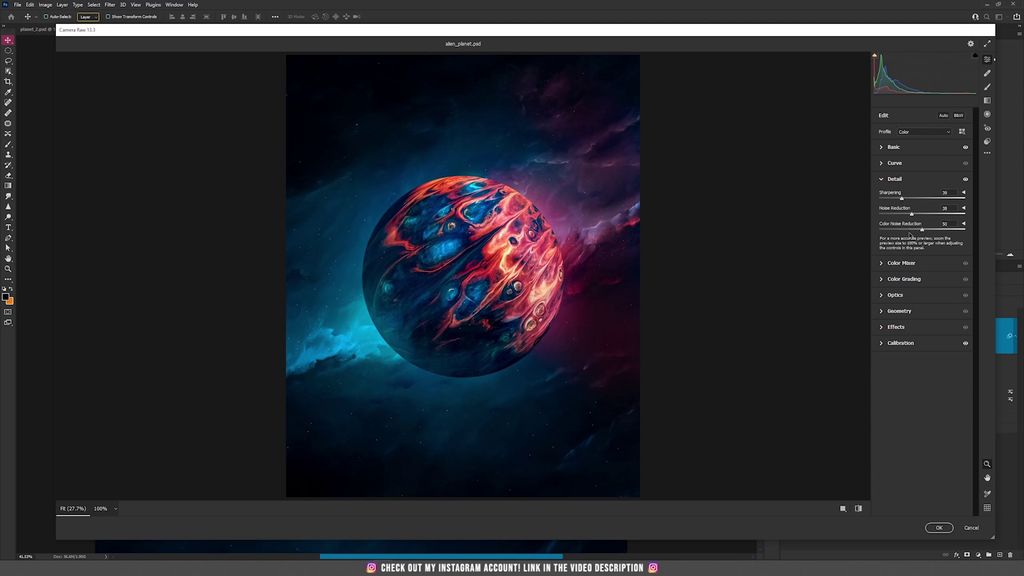
left_click(919, 346)
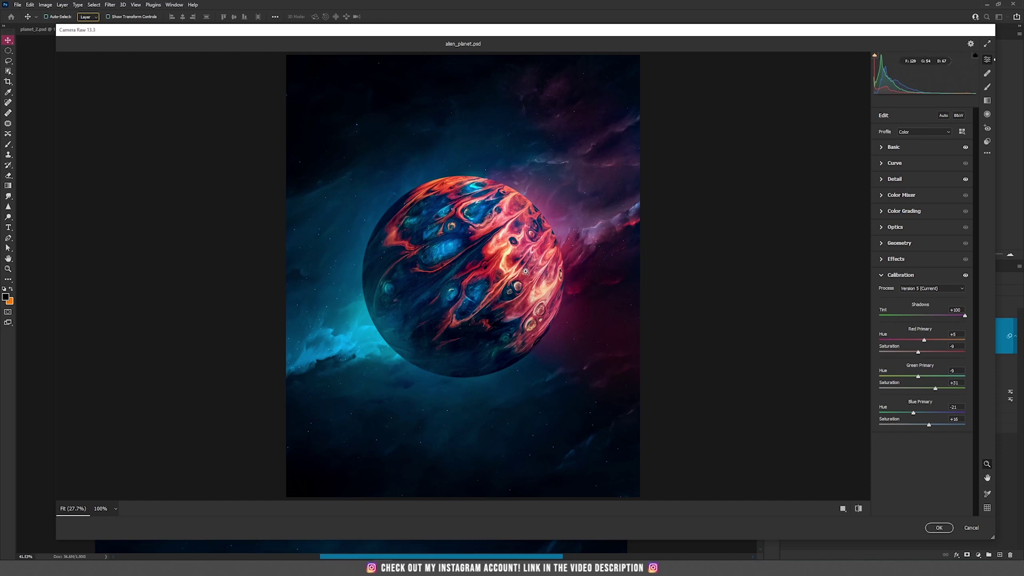
left_click(939, 528)
scroll(443, 244, "up", 4)
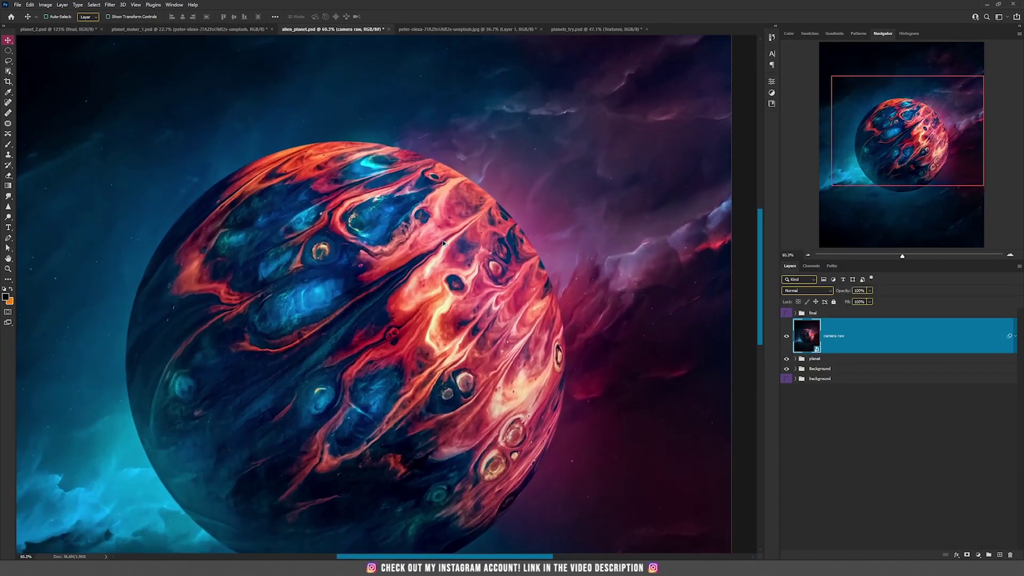
scroll(443, 243, "down", 2)
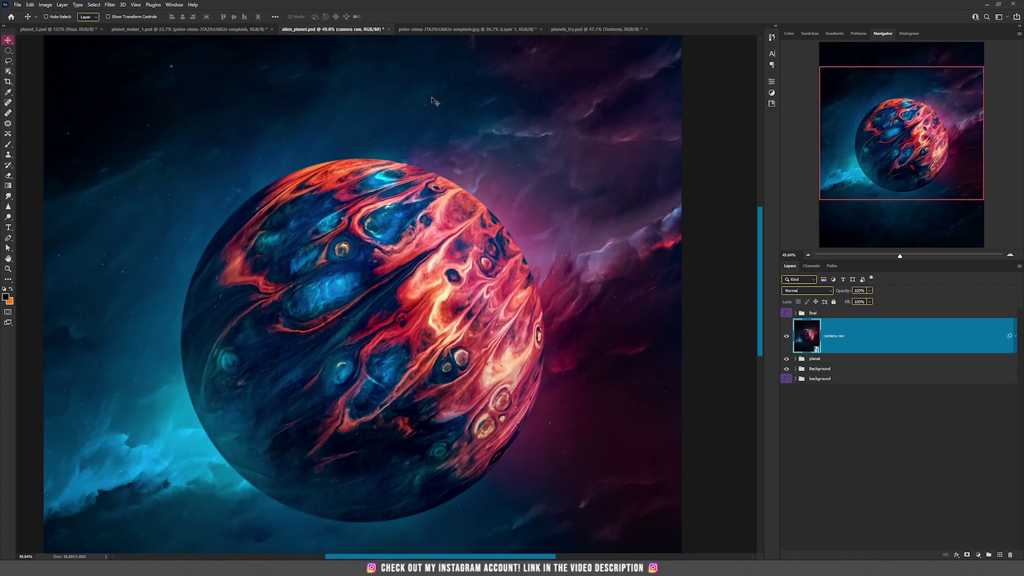
scroll(388, 250, "down", 1)
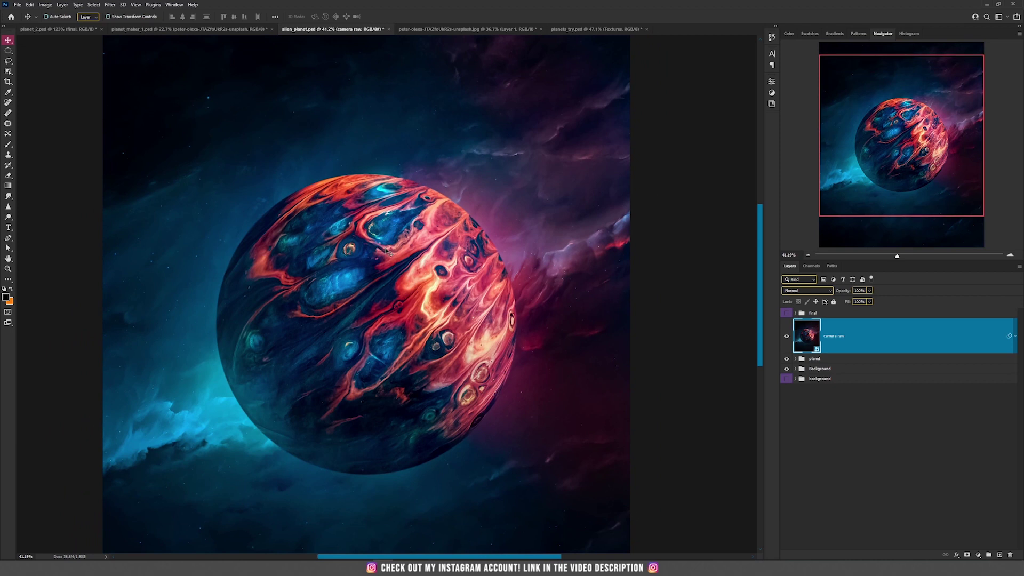
scroll(410, 213, "up", 1)
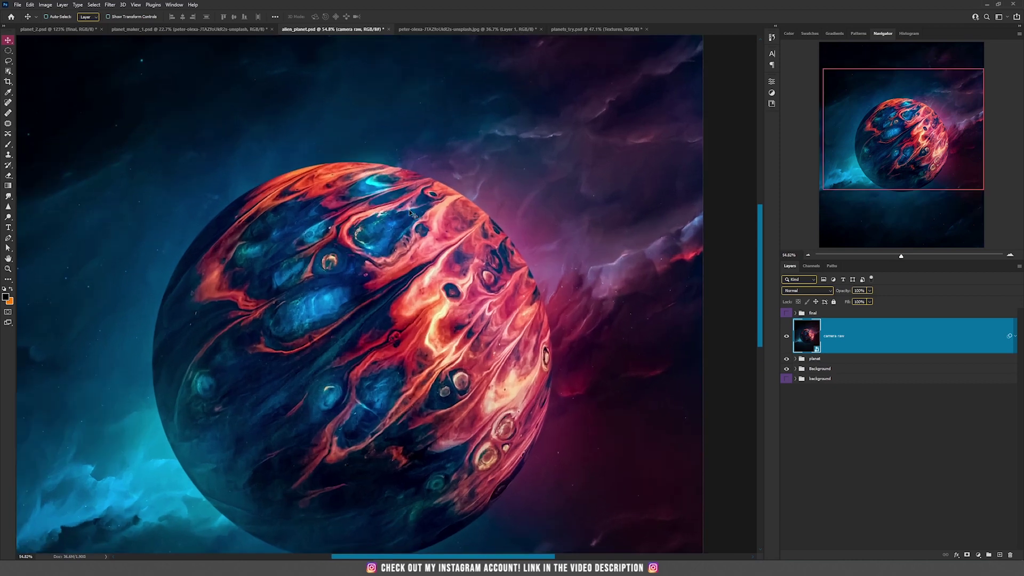
scroll(412, 211, "down", 1)
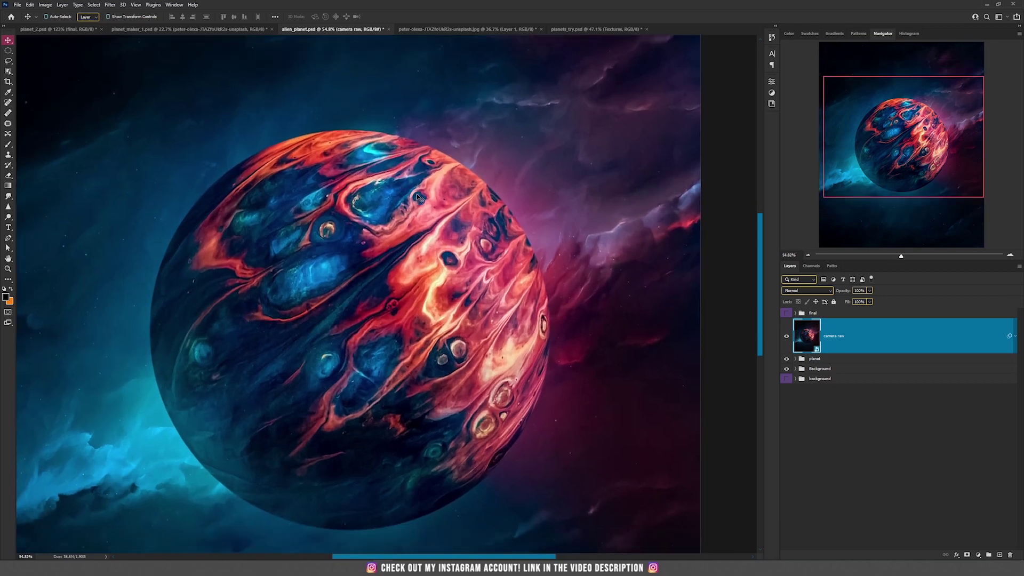
Switch to the planets_try.psd document and look over its grid of abstract source textures
left_click(592, 29)
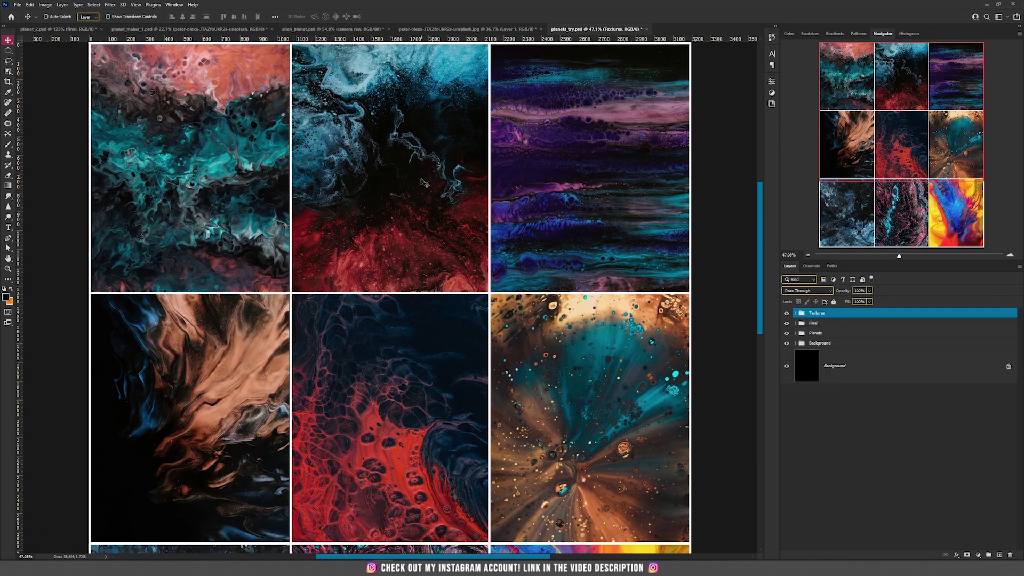
scroll(423, 181, "down", 2)
scroll(423, 181, "down", 1)
scroll(423, 183, "up", 3)
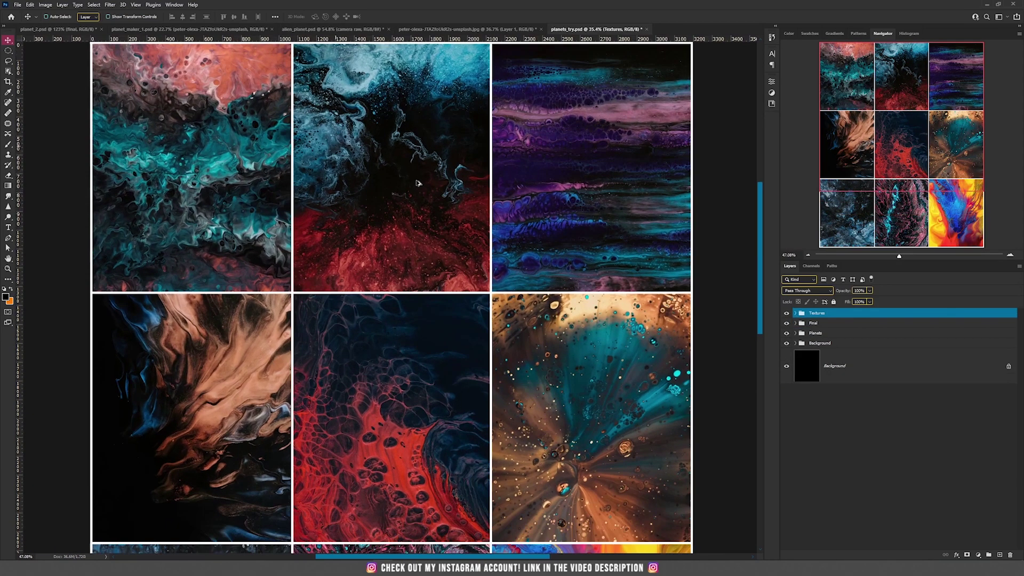
scroll(415, 208, "up", 1)
left_click_drag(415, 214, 409, 119)
left_click_drag(479, 297, 459, 339)
scroll(482, 257, "down", 3)
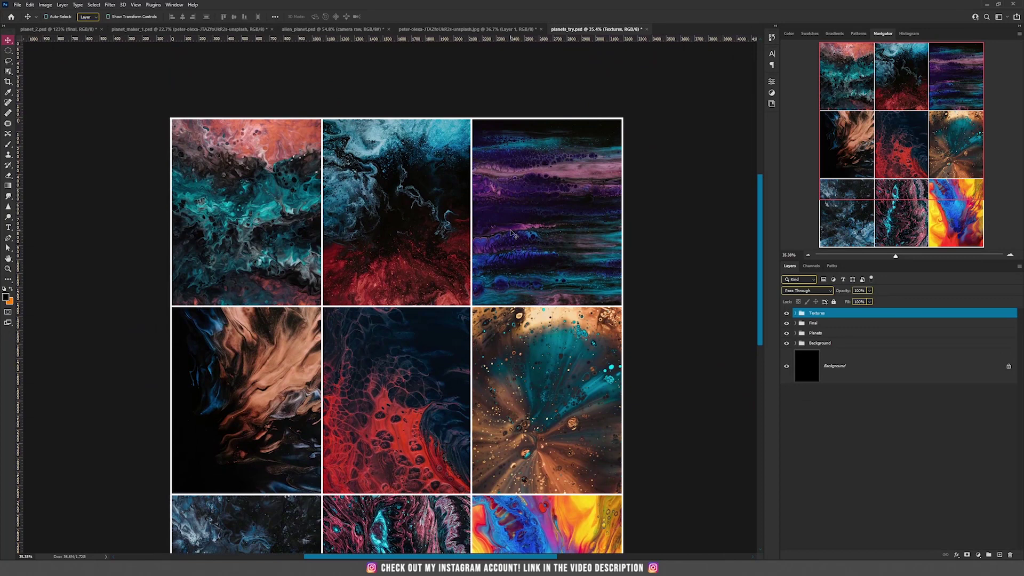
left_click_drag(417, 273, 400, 211)
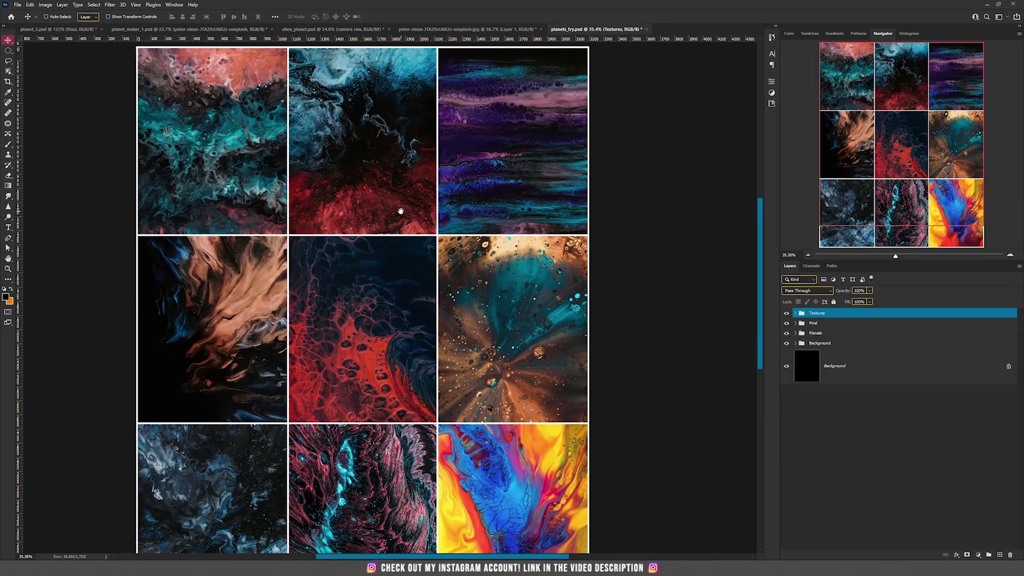
Hide the Textures group and examine the planets made from each texture in the grid
left_click(786, 314)
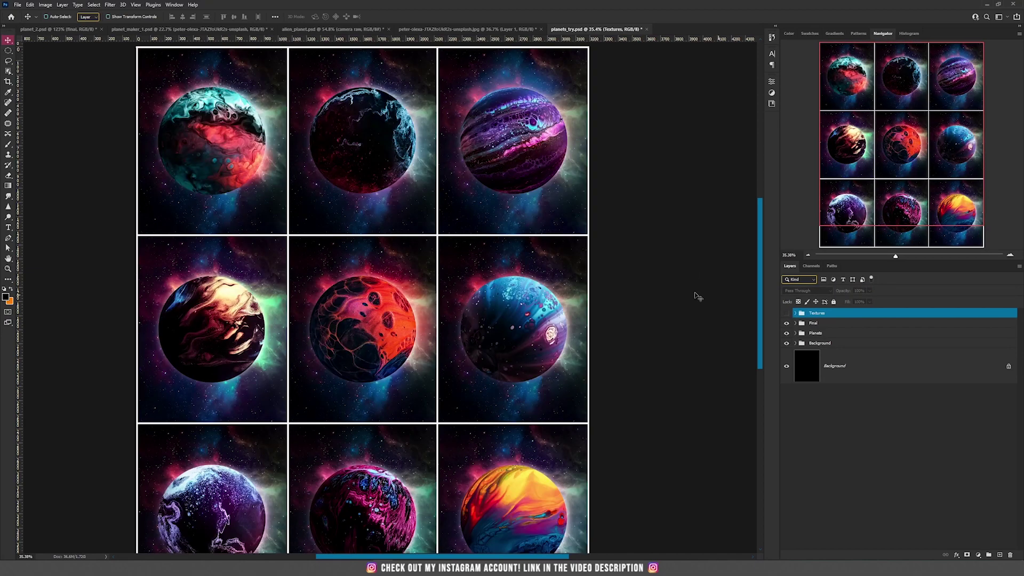
scroll(446, 265, "up", 4)
left_click_drag(334, 207, 378, 270)
scroll(602, 364, "down", 4)
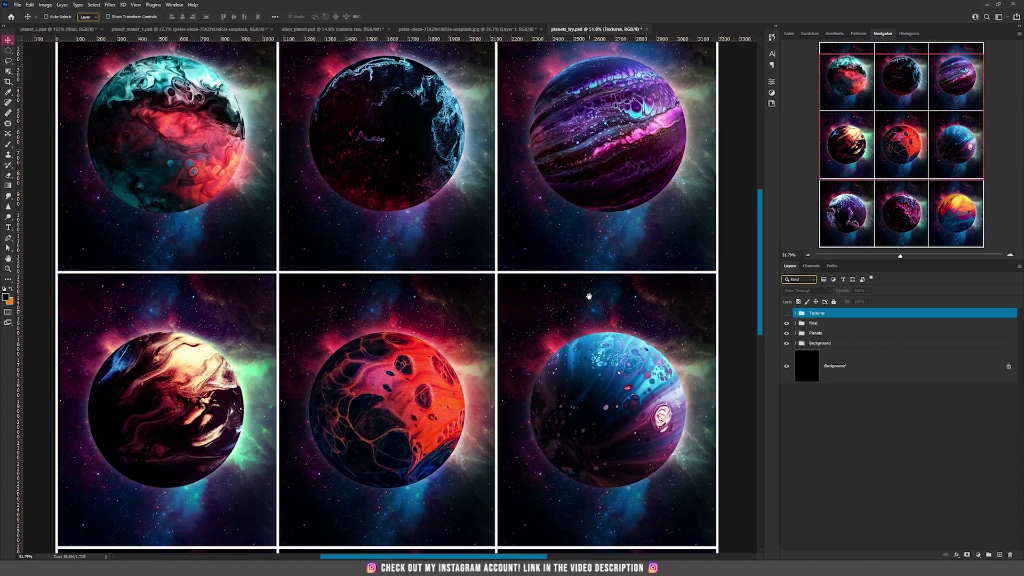
scroll(540, 358, "down", 5)
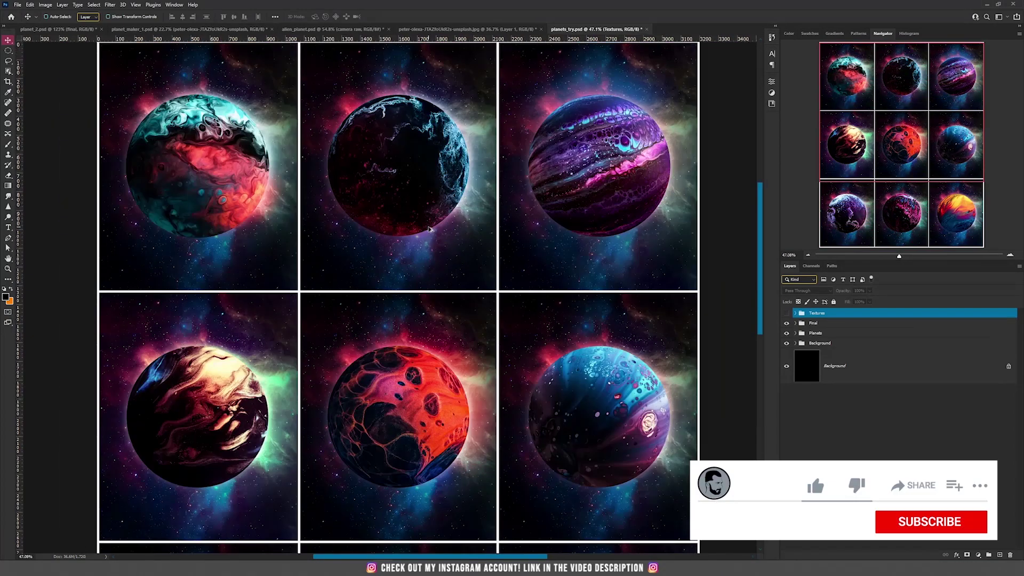
scroll(429, 230, "up", 3)
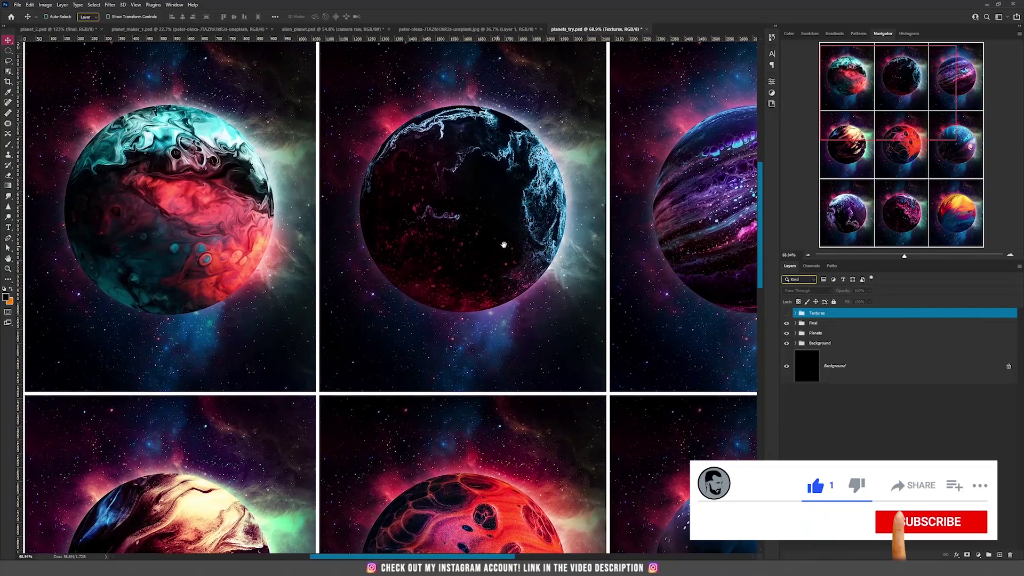
left_click_drag(504, 245, 406, 183)
left_click_drag(485, 386, 582, 242)
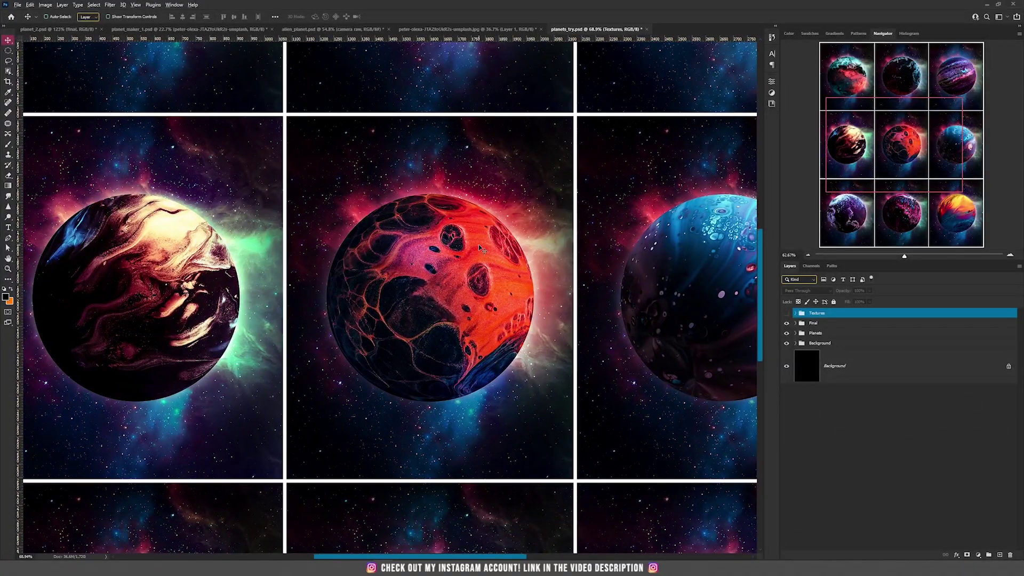
scroll(480, 248, "down", 3)
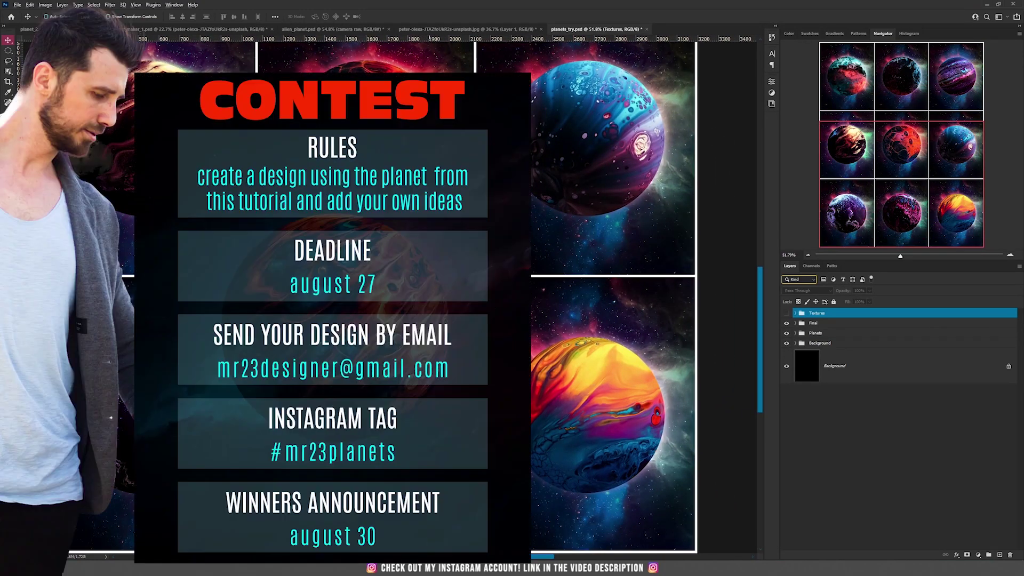
scroll(417, 223, "down", 4)
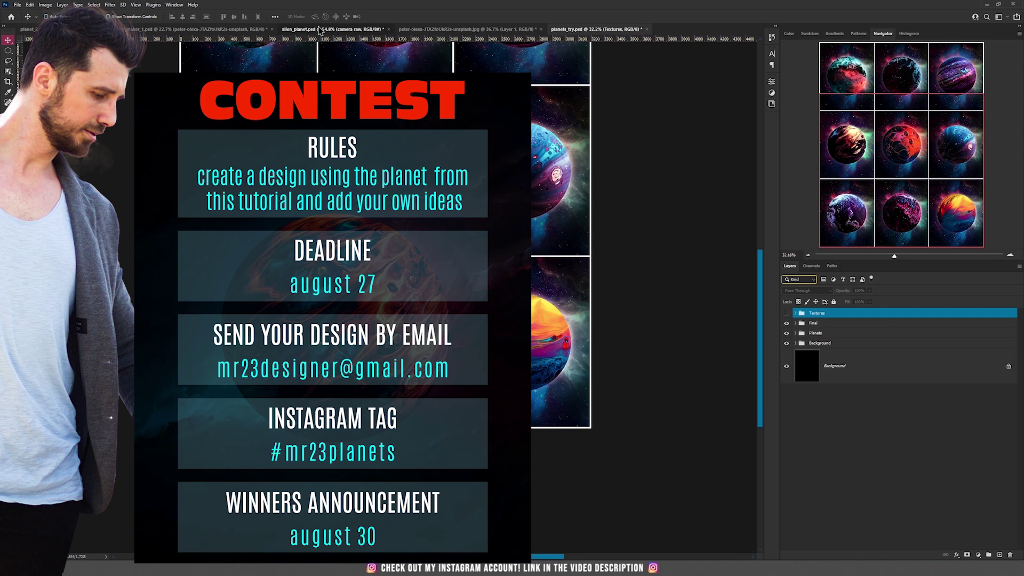
Return to the alien_planet.psd document and view the graded planet artwork
left_click(323, 30)
scroll(397, 268, "down", 4)
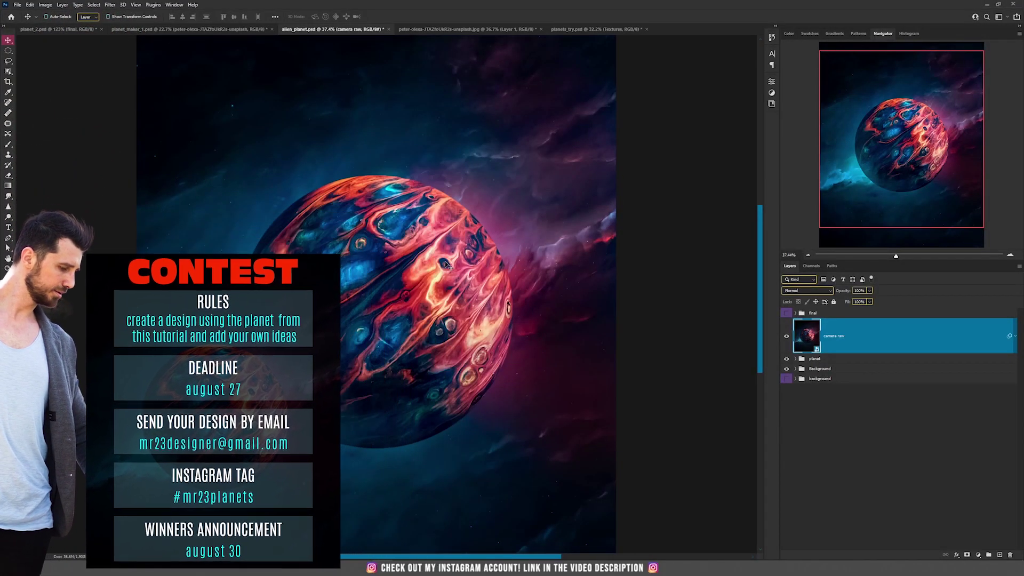
left_click(467, 29)
left_click(820, 363)
left_click_drag(553, 266, 532, 303)
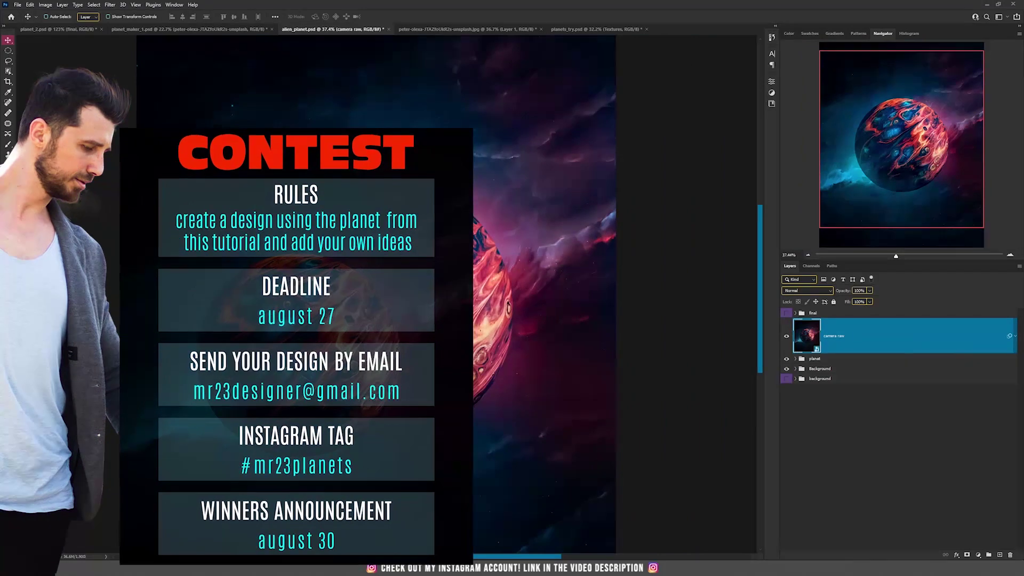